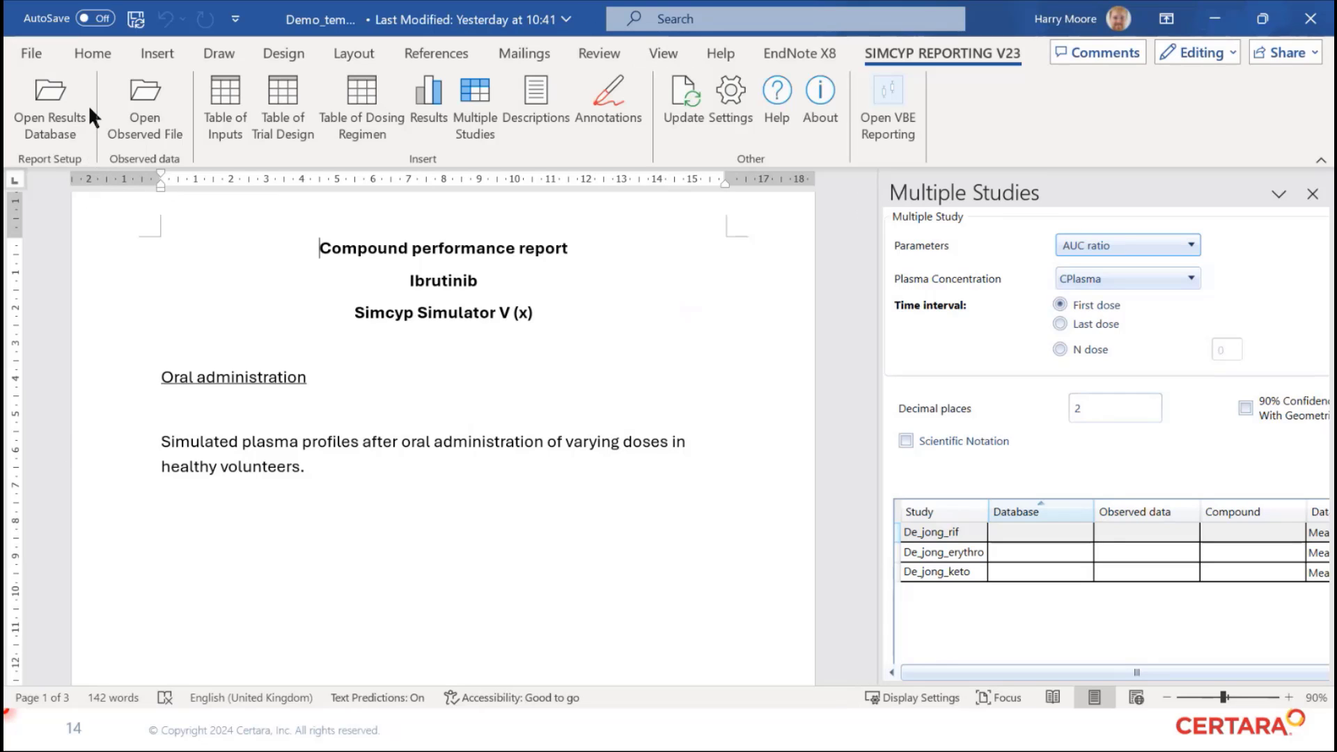
Load the results databases Concprofile, De_jong_erythro, De_jong_keto, De_jong_rif and Figure5_Tmax from the Demo folder
{"action": "left_click", "coordinate": [60, 111]}
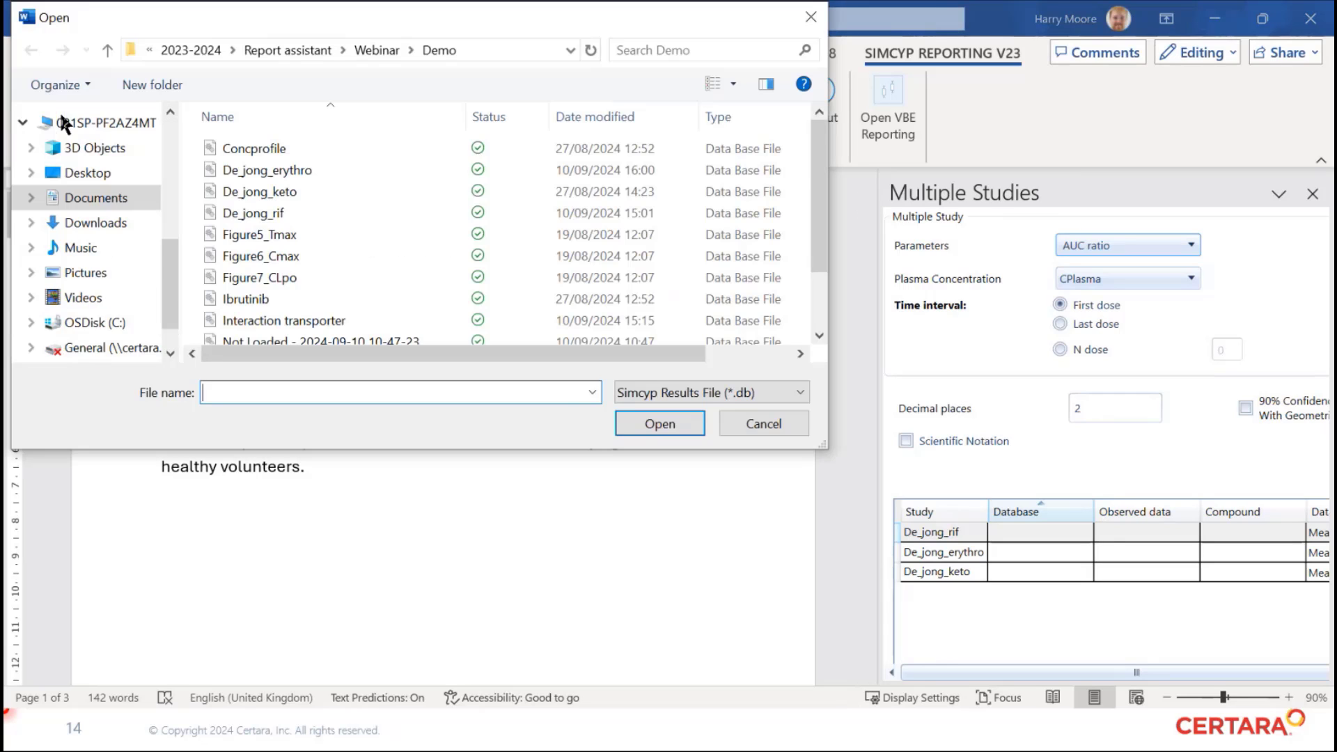
{"action": "left_click_drag", "start_coordinate": [273, 19], "coordinate": [476, 46]}
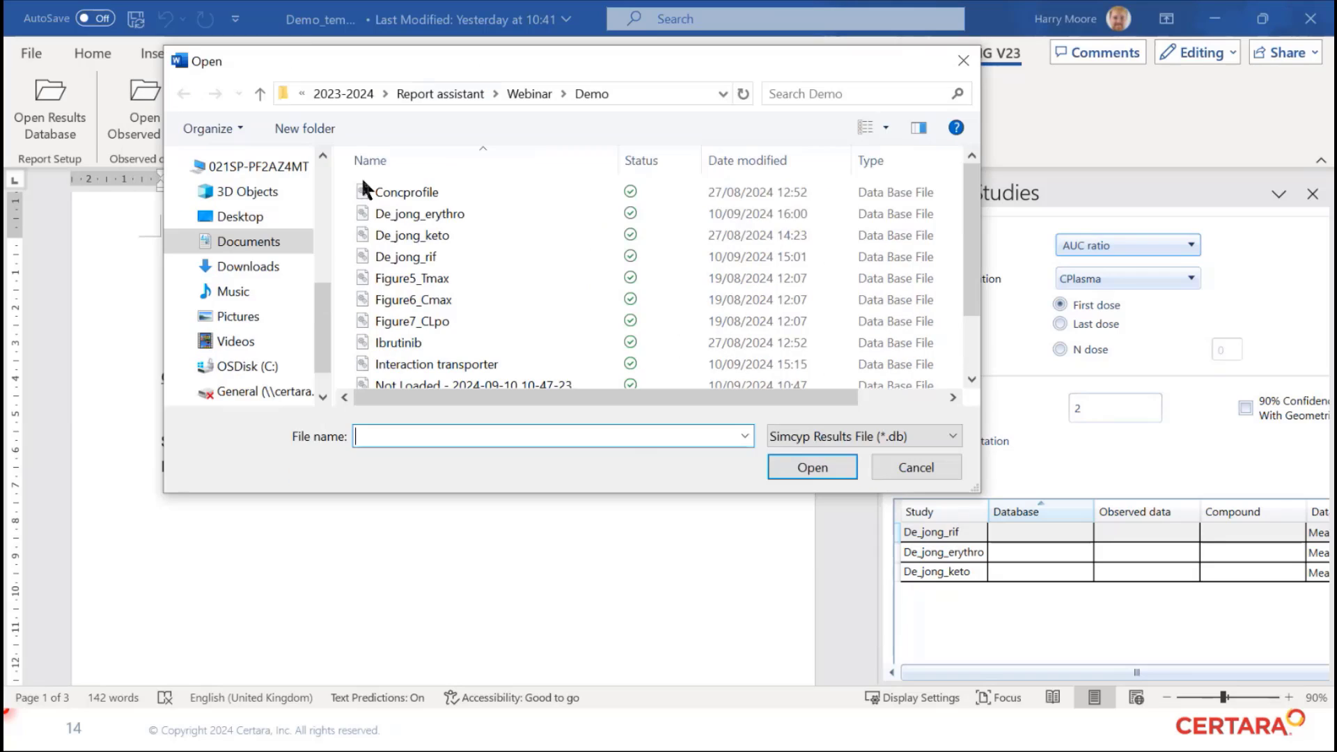
{"action": "left_click_drag", "start_coordinate": [345, 186], "coordinate": [410, 282]}
{"action": "left_click", "coordinate": [804, 470]}
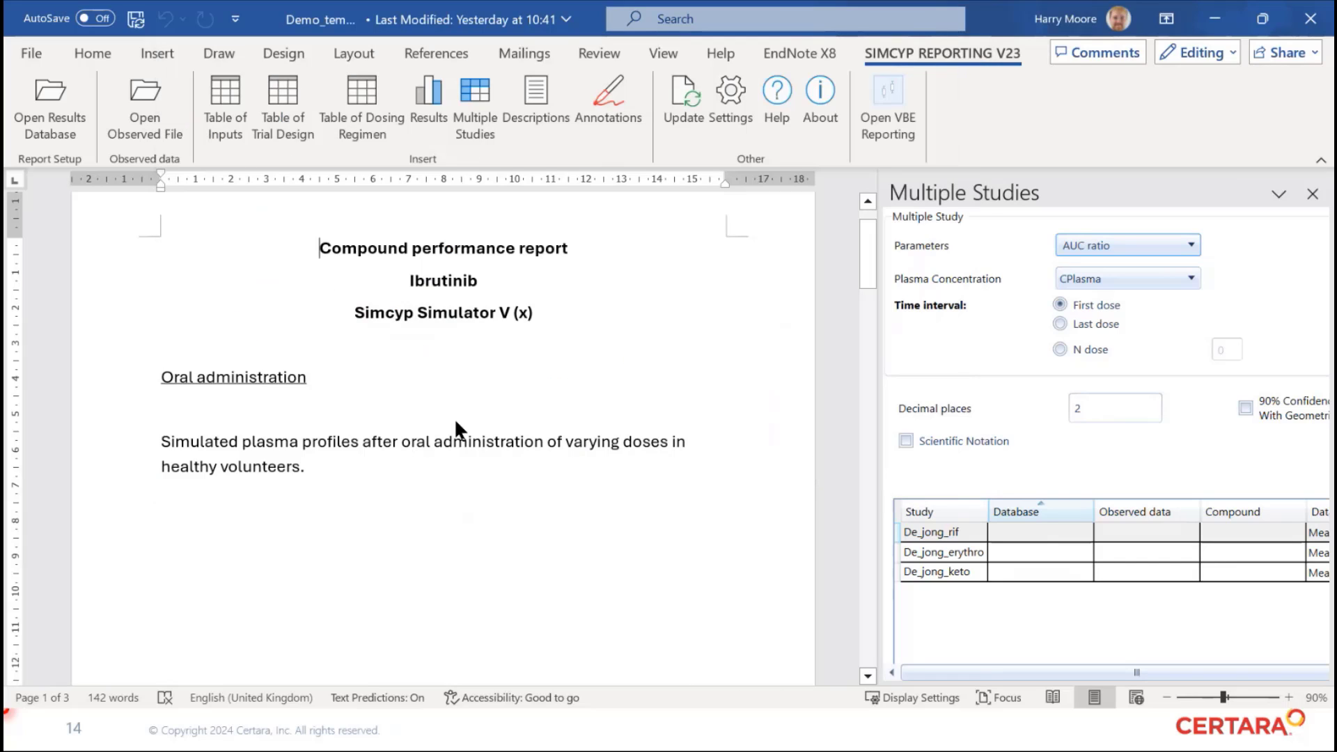
Load the observed data files Conc_profile and Multiplestudies from the Demo folder
{"action": "left_click", "coordinate": [146, 126]}
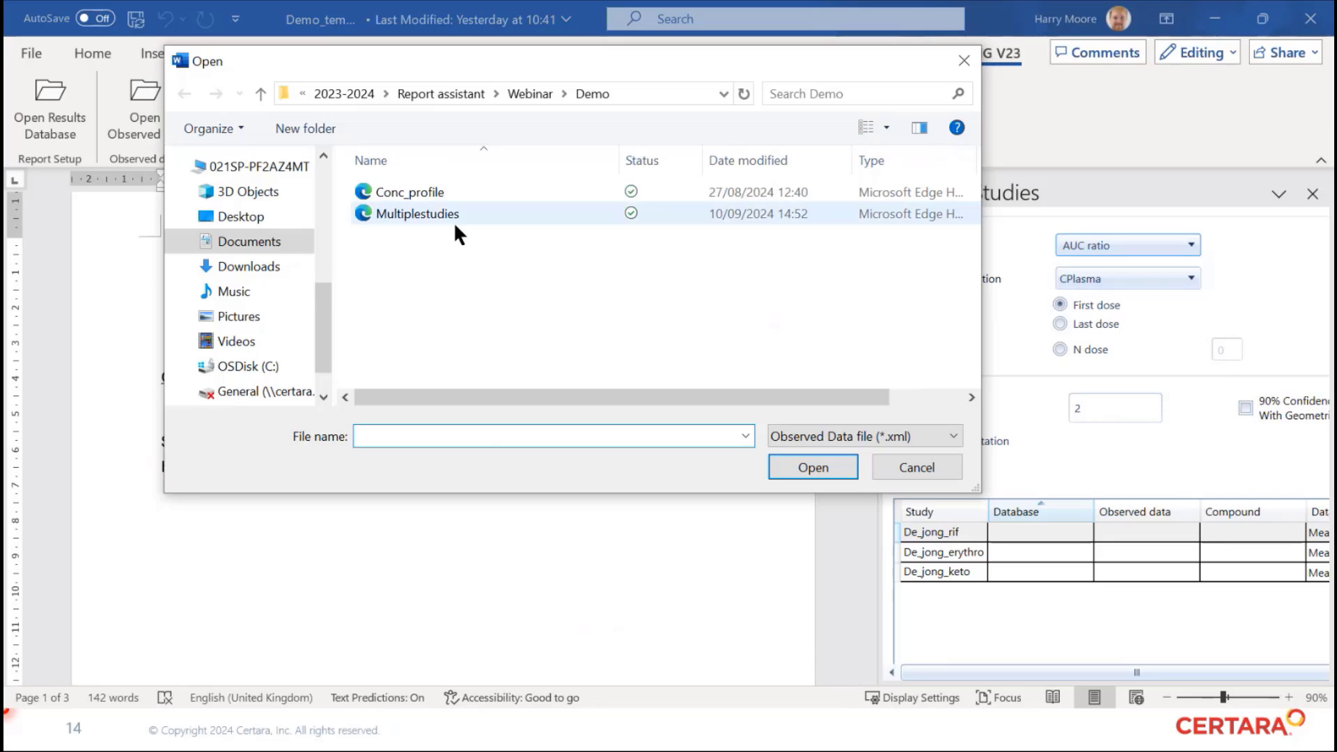
{"action": "left_click_drag", "start_coordinate": [469, 267], "coordinate": [449, 176]}
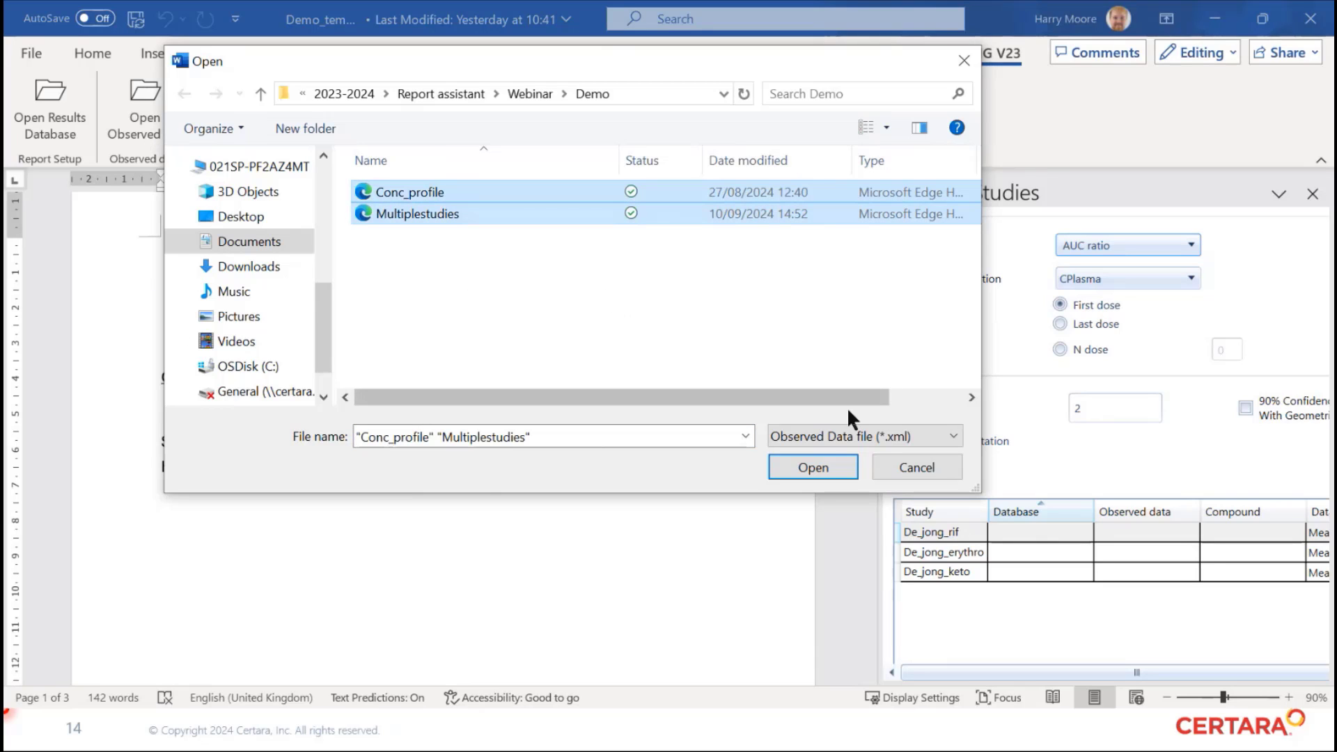
{"action": "left_click", "coordinate": [813, 466]}
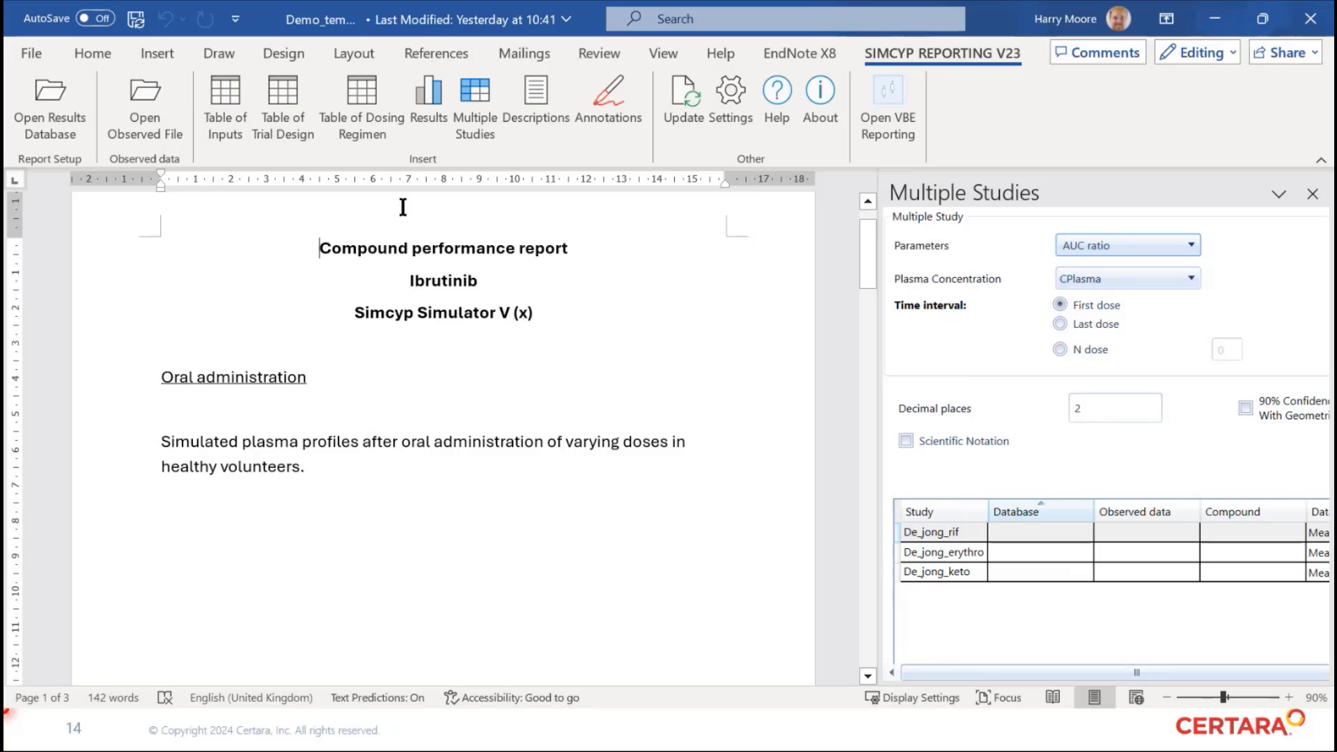
Set up a results insertion below the oral administration text, using the Concprofile data file and the Csys (Substrate) profile
{"action": "scroll", "coordinate": [267, 432], "scroll_direction": "down", "scroll_amount": 3}
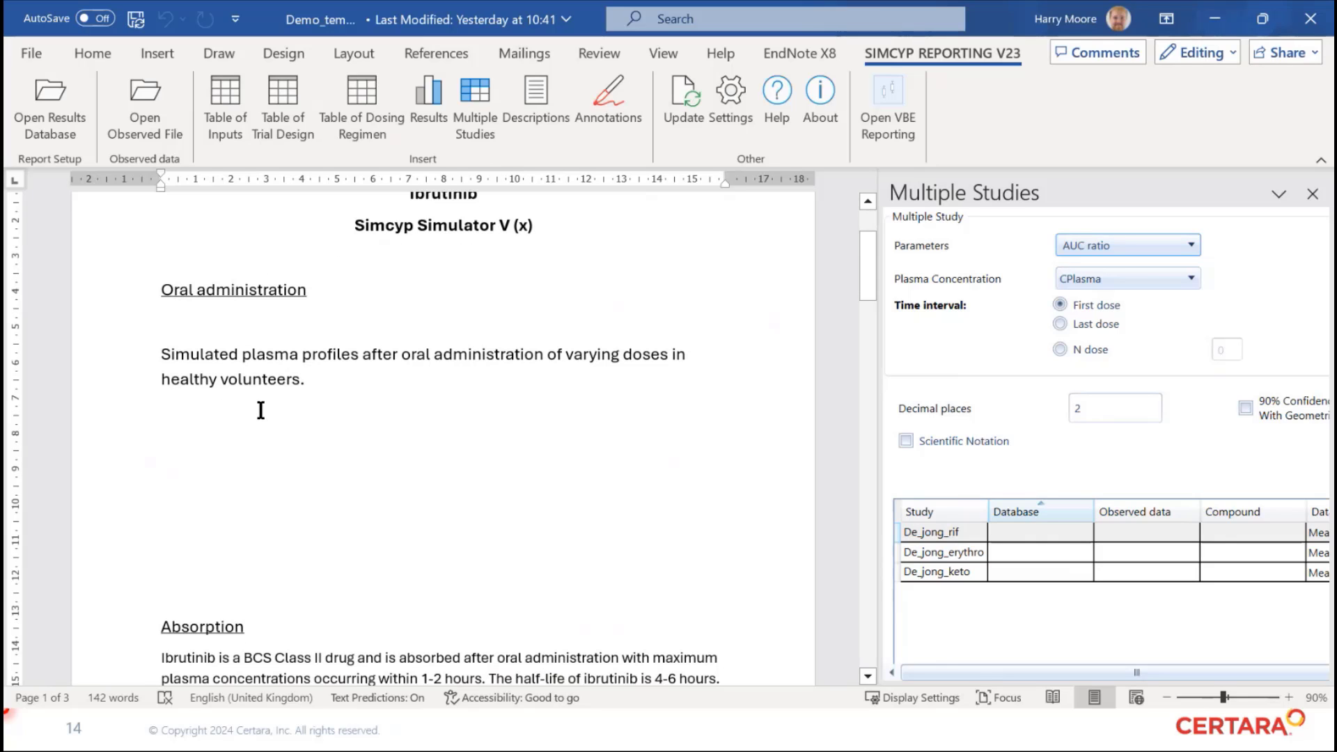
{"action": "left_click", "coordinate": [430, 102]}
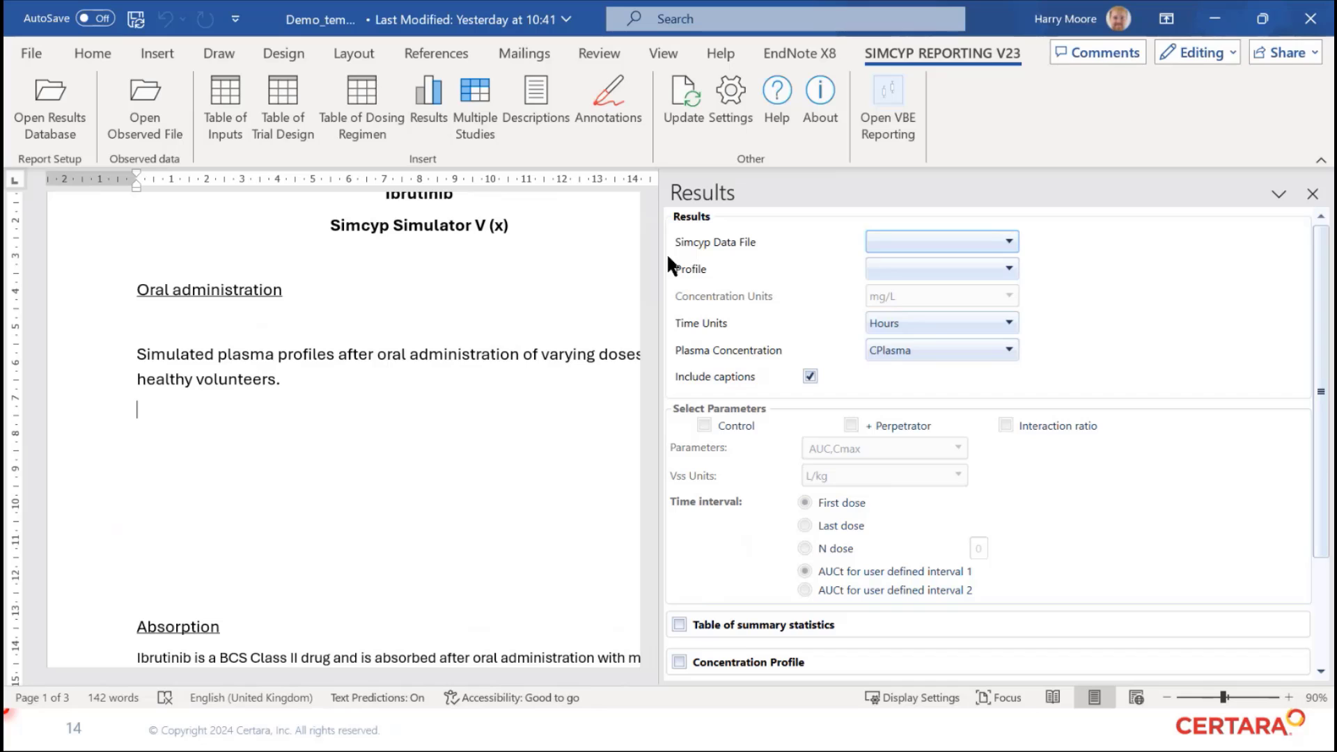
{"action": "left_click_drag", "start_coordinate": [661, 251], "coordinate": [838, 258]}
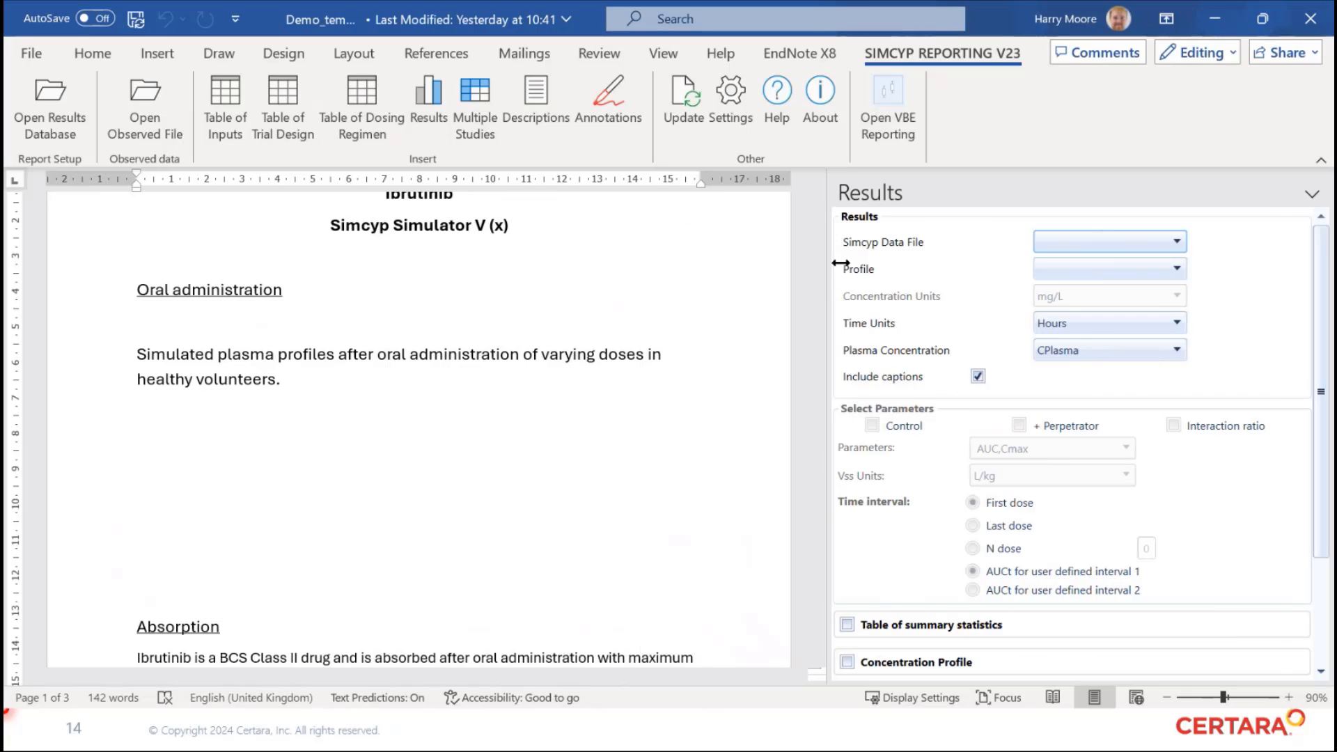
{"action": "left_click", "coordinate": [1103, 241]}
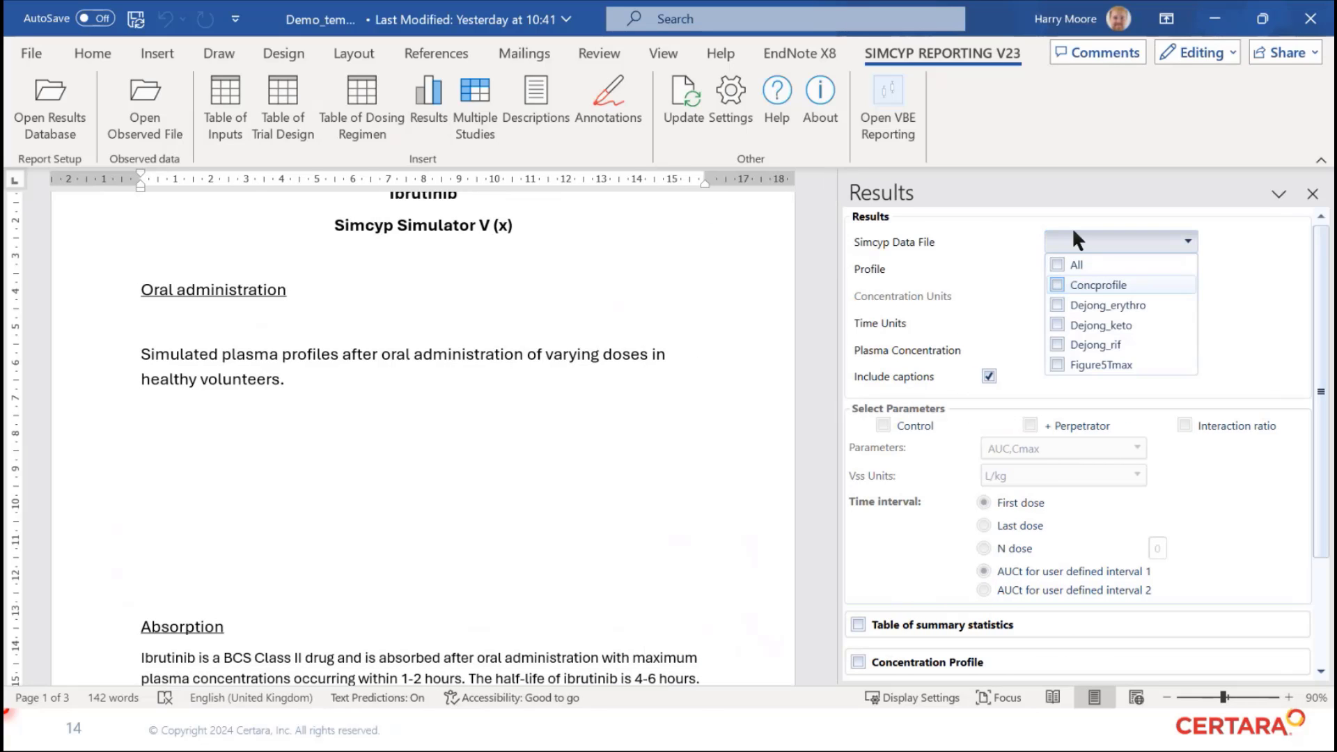
{"action": "left_click", "coordinate": [1061, 284]}
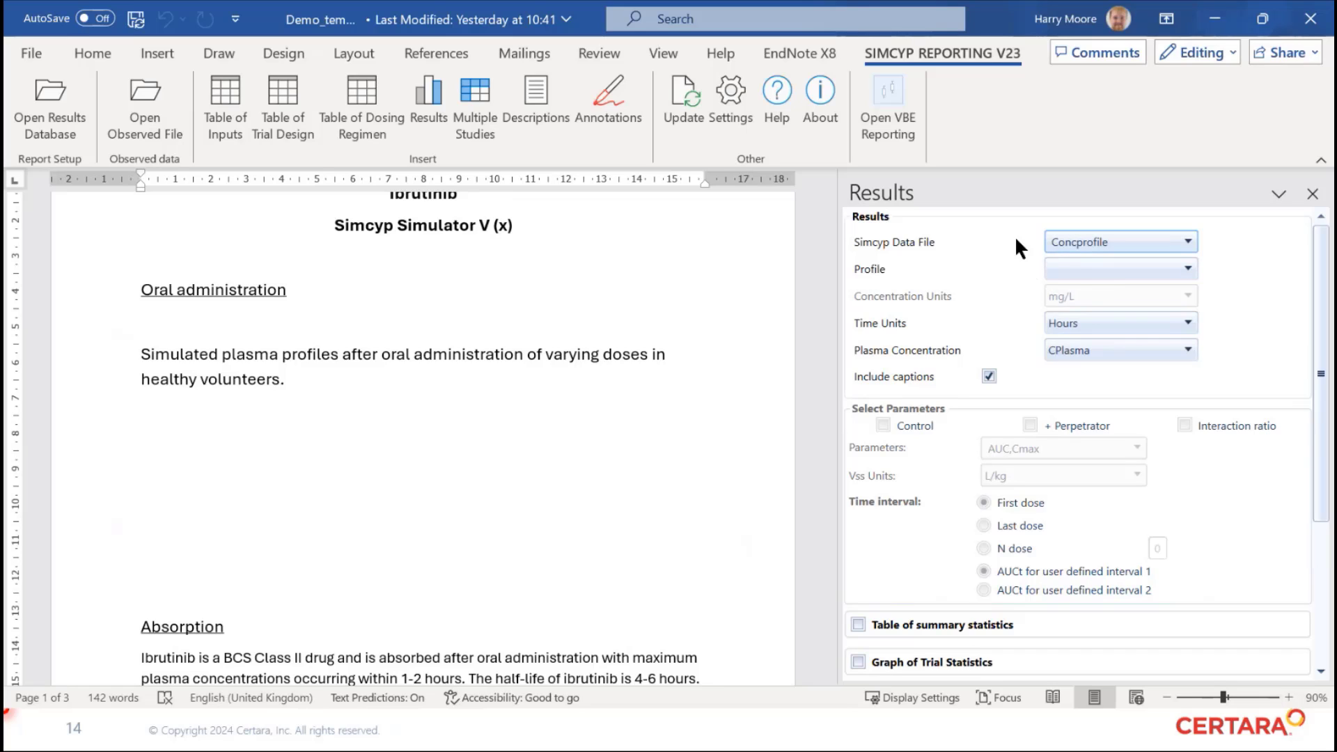
{"action": "left_click", "coordinate": [1073, 268]}
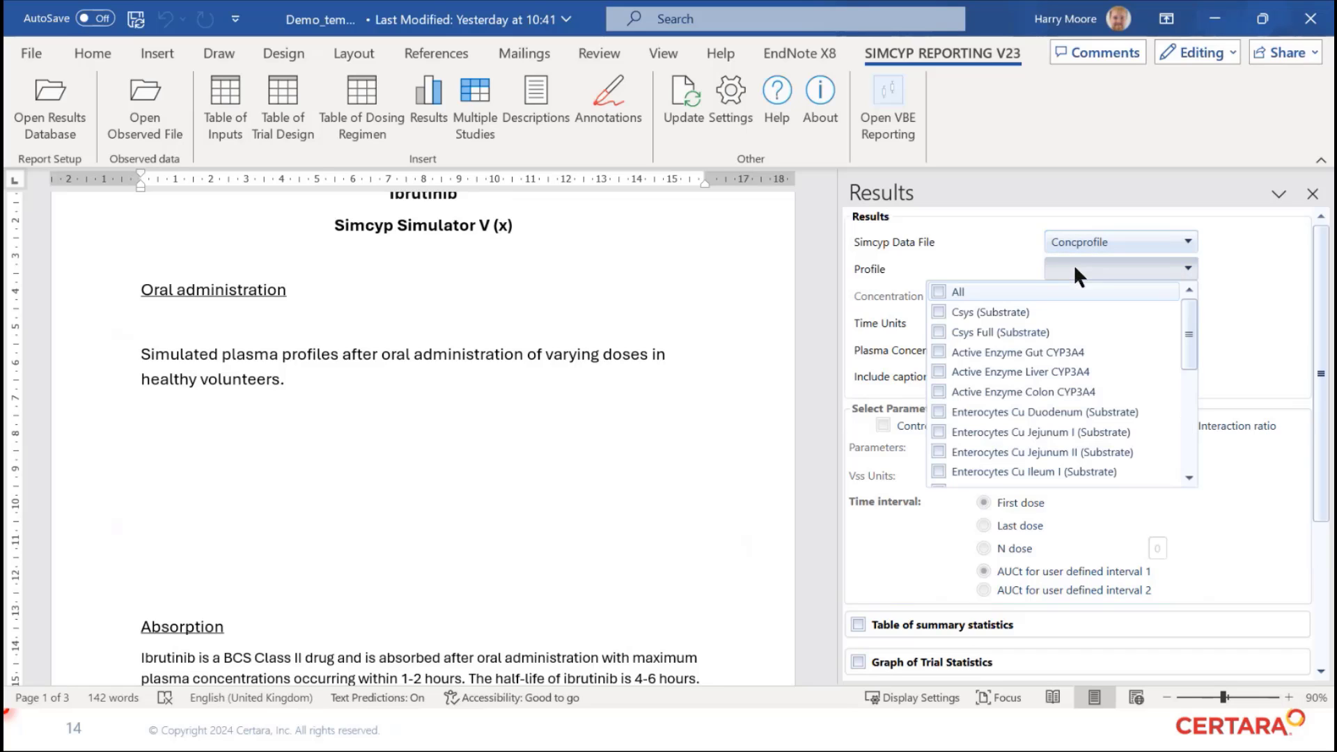
{"action": "left_click", "coordinate": [938, 310]}
{"action": "left_click", "coordinate": [1008, 232]}
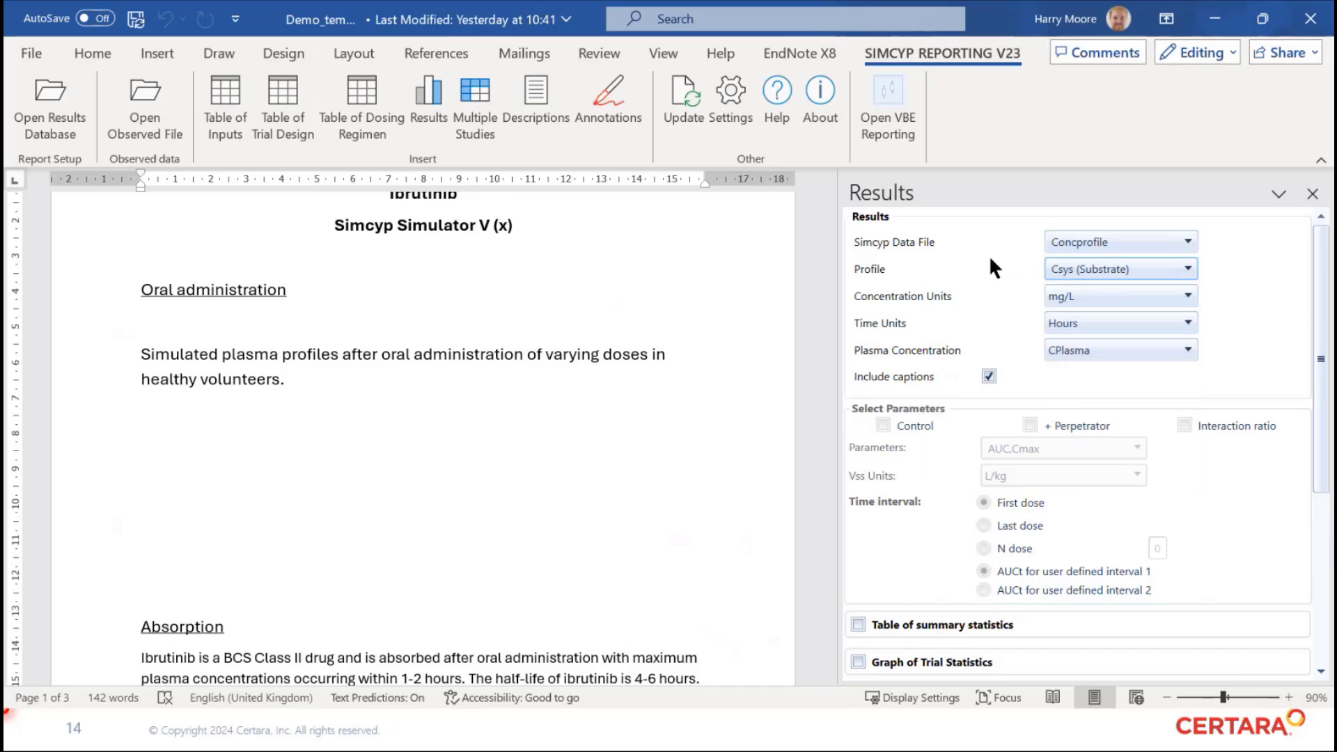
Set the concentration units to ng/mL and exclude captions from the results
{"action": "left_click", "coordinate": [1071, 290]}
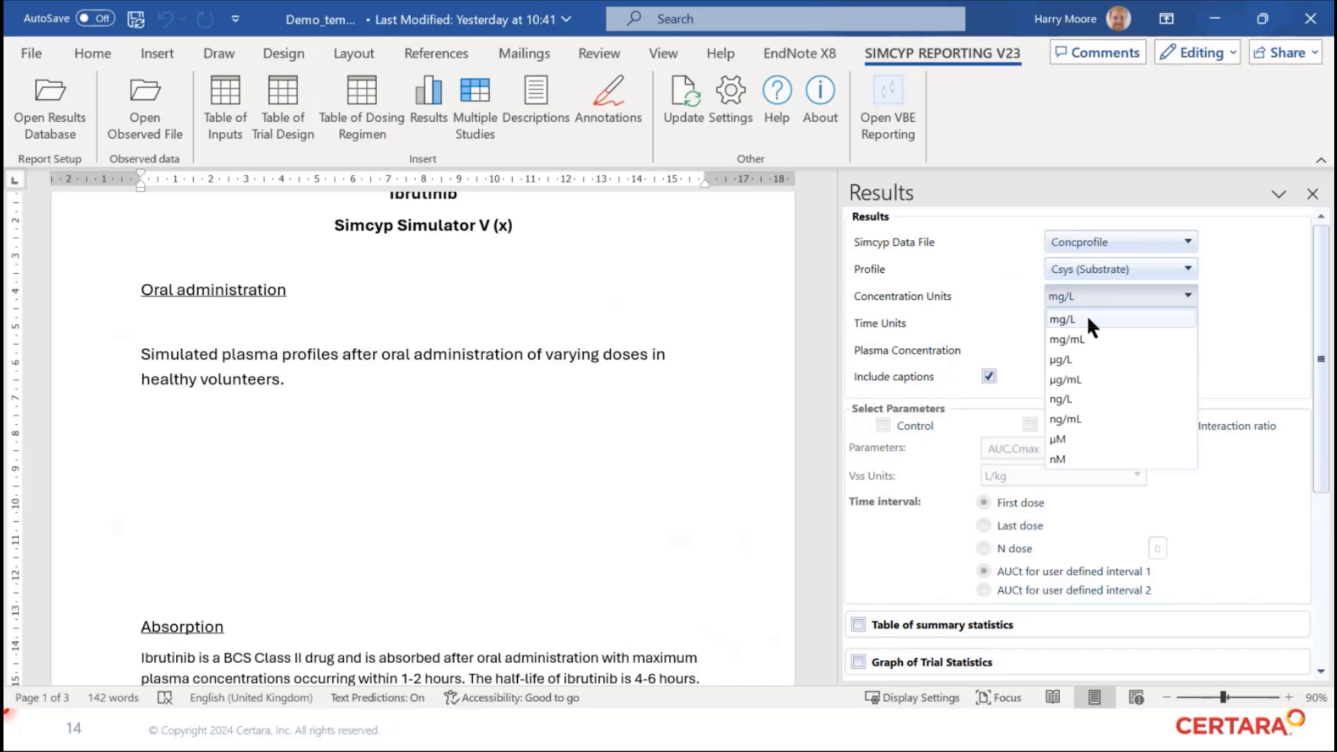
{"action": "left_click", "coordinate": [1059, 412]}
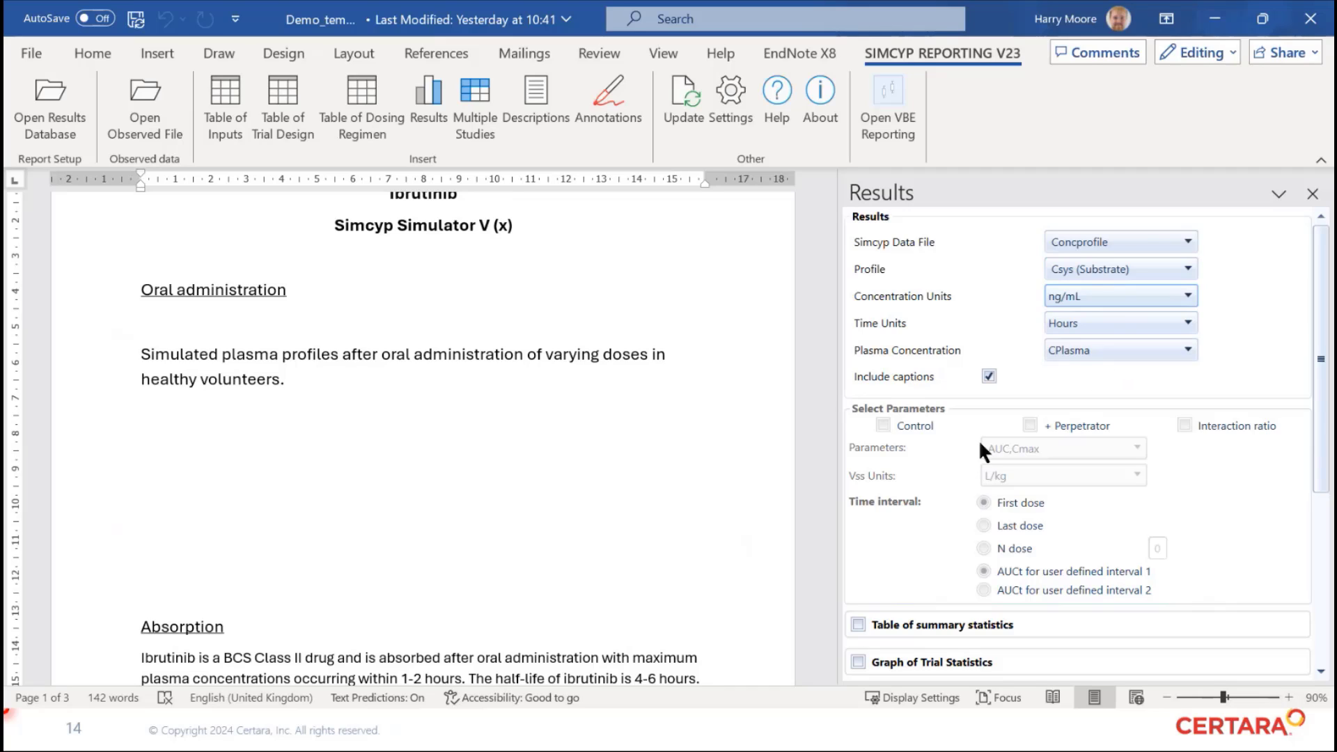
{"action": "left_click", "coordinate": [988, 375]}
Enable the Concentration Profile output and choose the Mean plot
{"action": "scroll", "coordinate": [1004, 295], "scroll_direction": "down", "scroll_amount": 2}
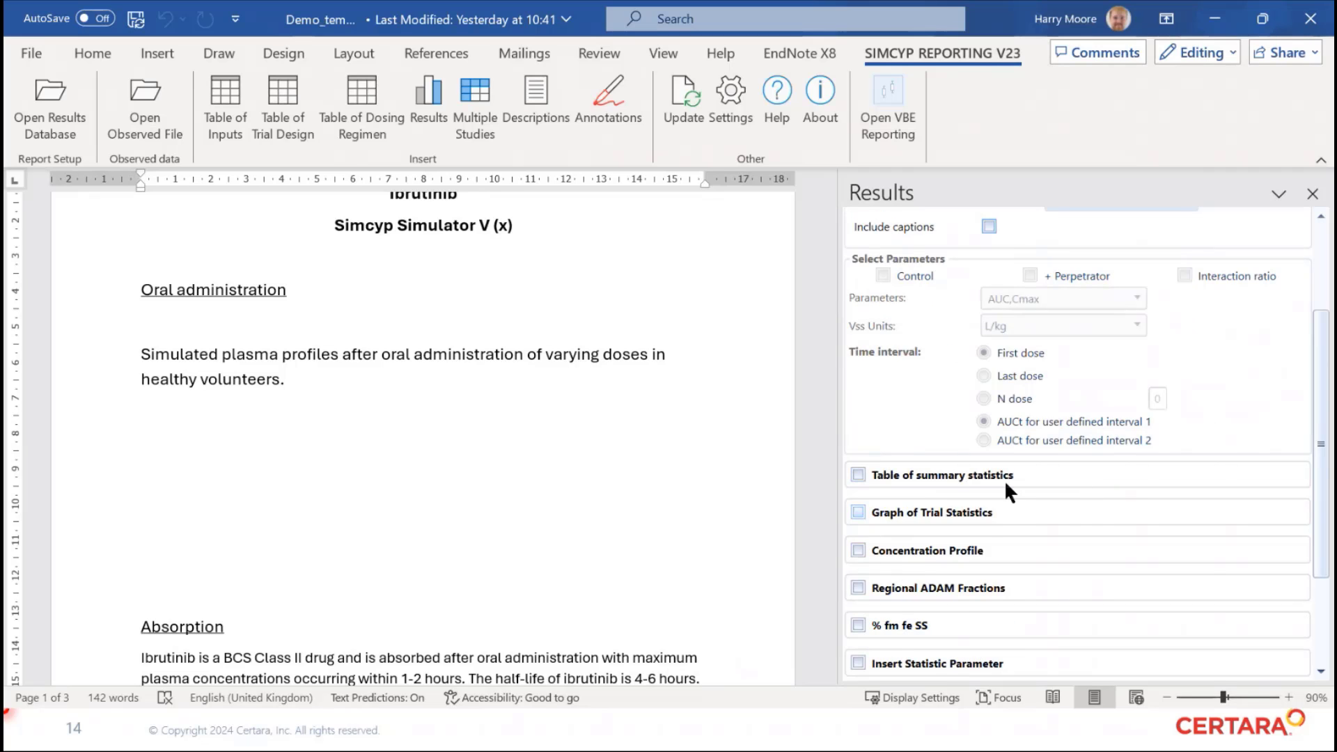
{"action": "scroll", "coordinate": [1004, 479], "scroll_direction": "up", "scroll_amount": 2}
{"action": "scroll", "coordinate": [964, 583], "scroll_direction": "down", "scroll_amount": 4}
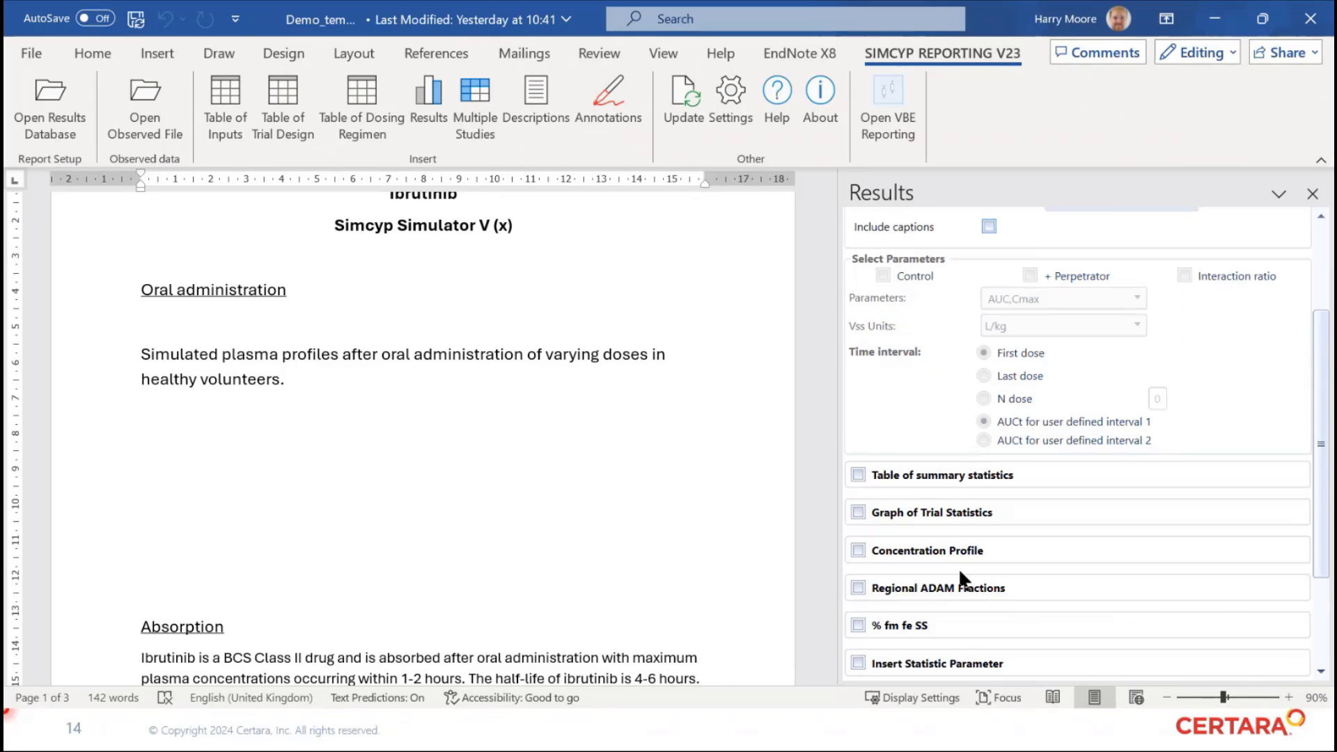
{"action": "left_click", "coordinate": [858, 401]}
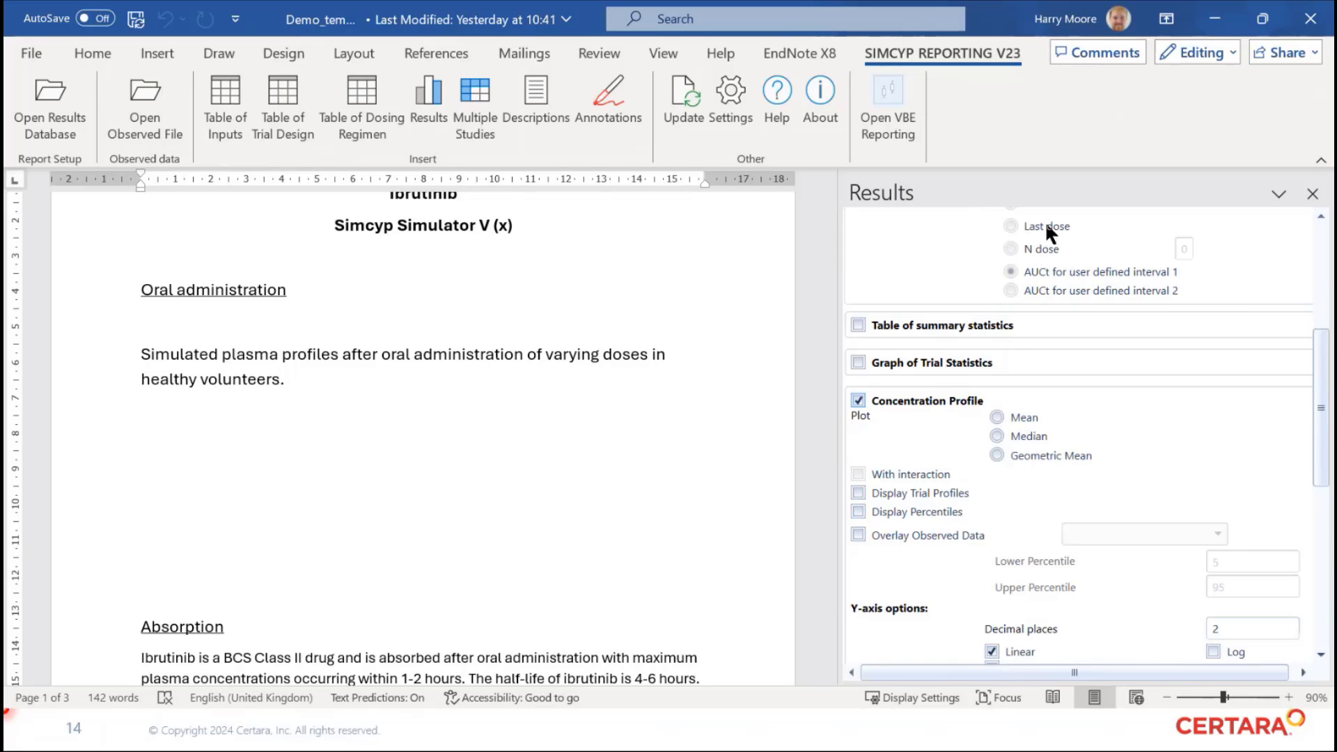
{"action": "scroll", "coordinate": [987, 336], "scroll_direction": "down", "scroll_amount": 3}
{"action": "scroll", "coordinate": [1012, 423], "scroll_direction": "up", "scroll_amount": 2}
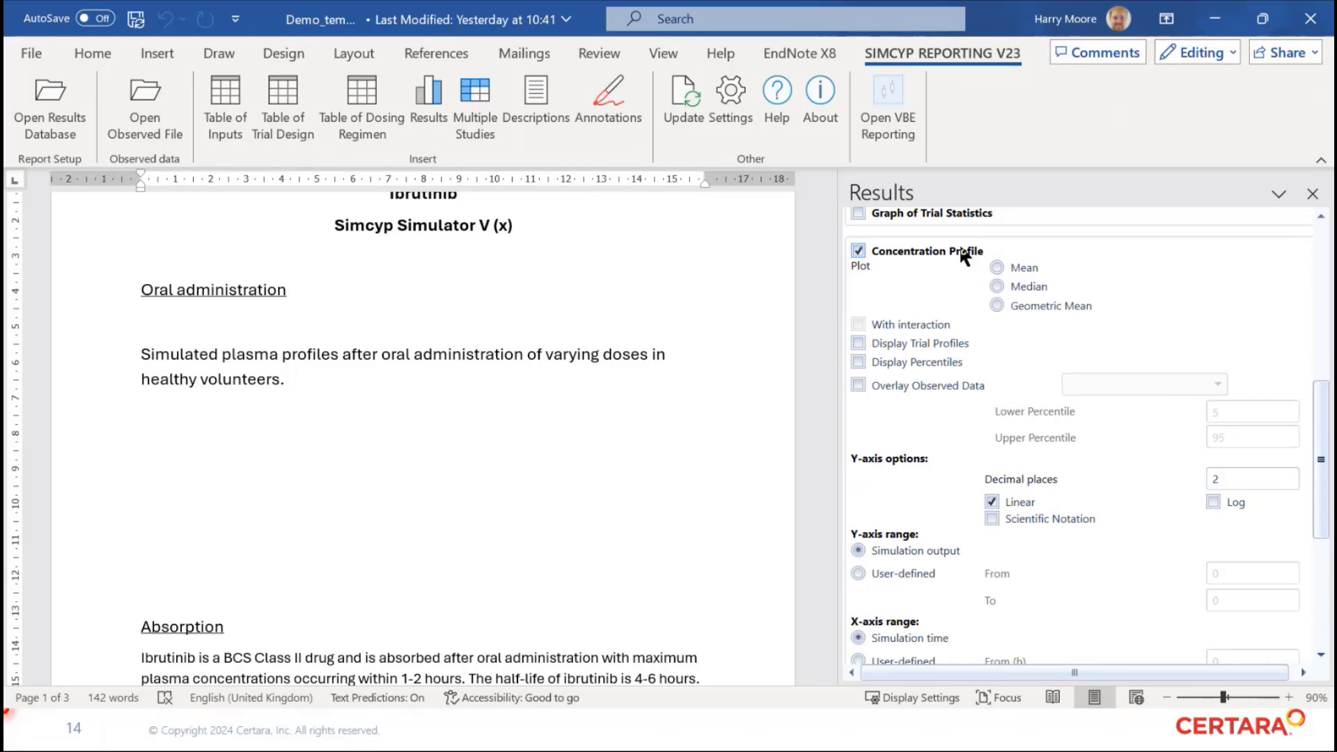
{"action": "left_click", "coordinate": [1000, 265]}
Overlay all observed data on the concentration profile and enable the display of percentiles
{"action": "left_click", "coordinate": [870, 385]}
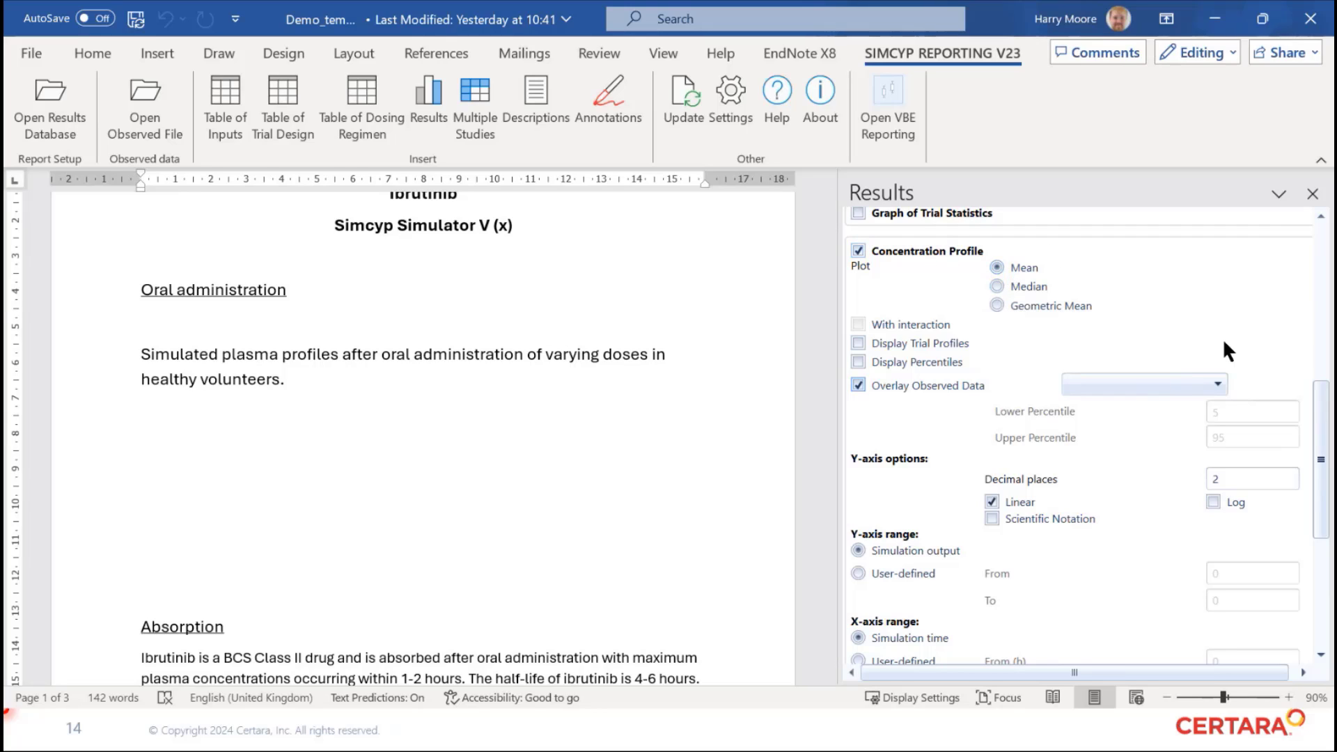
{"action": "left_click", "coordinate": [1167, 380]}
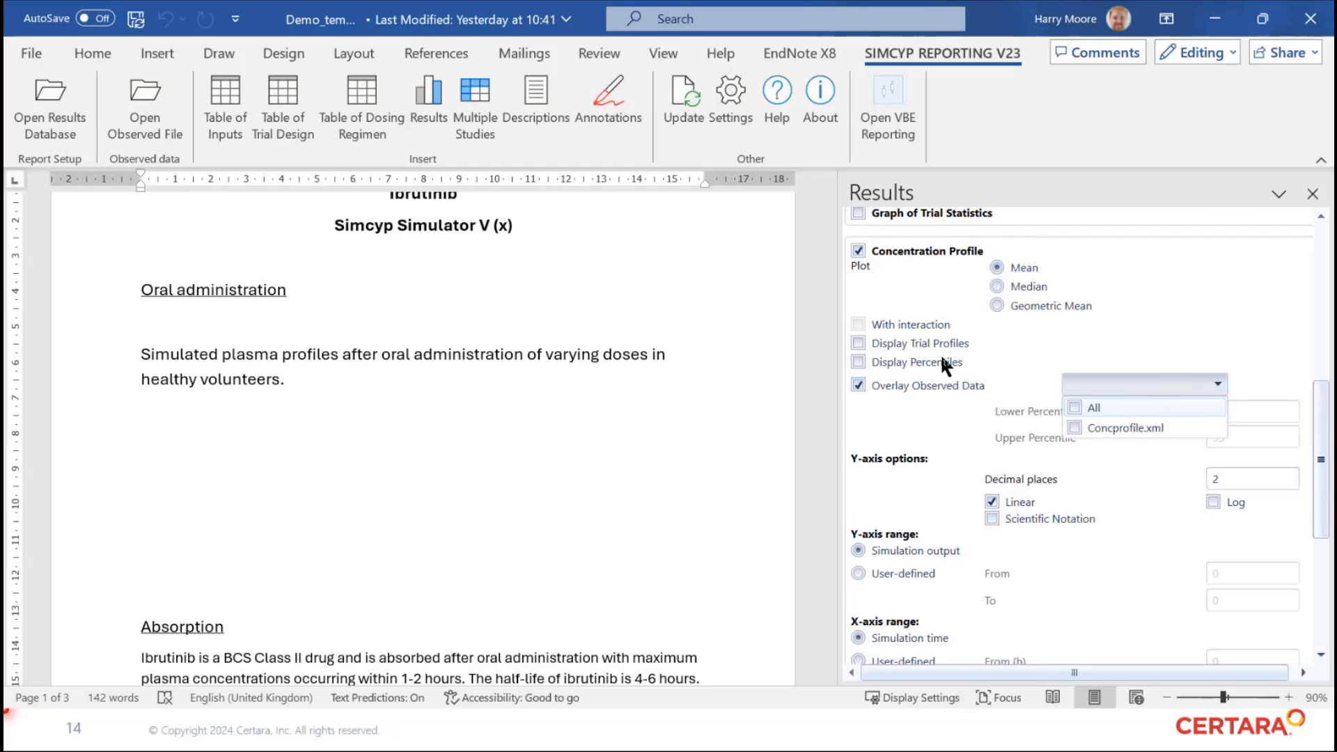
{"action": "left_click", "coordinate": [1075, 407]}
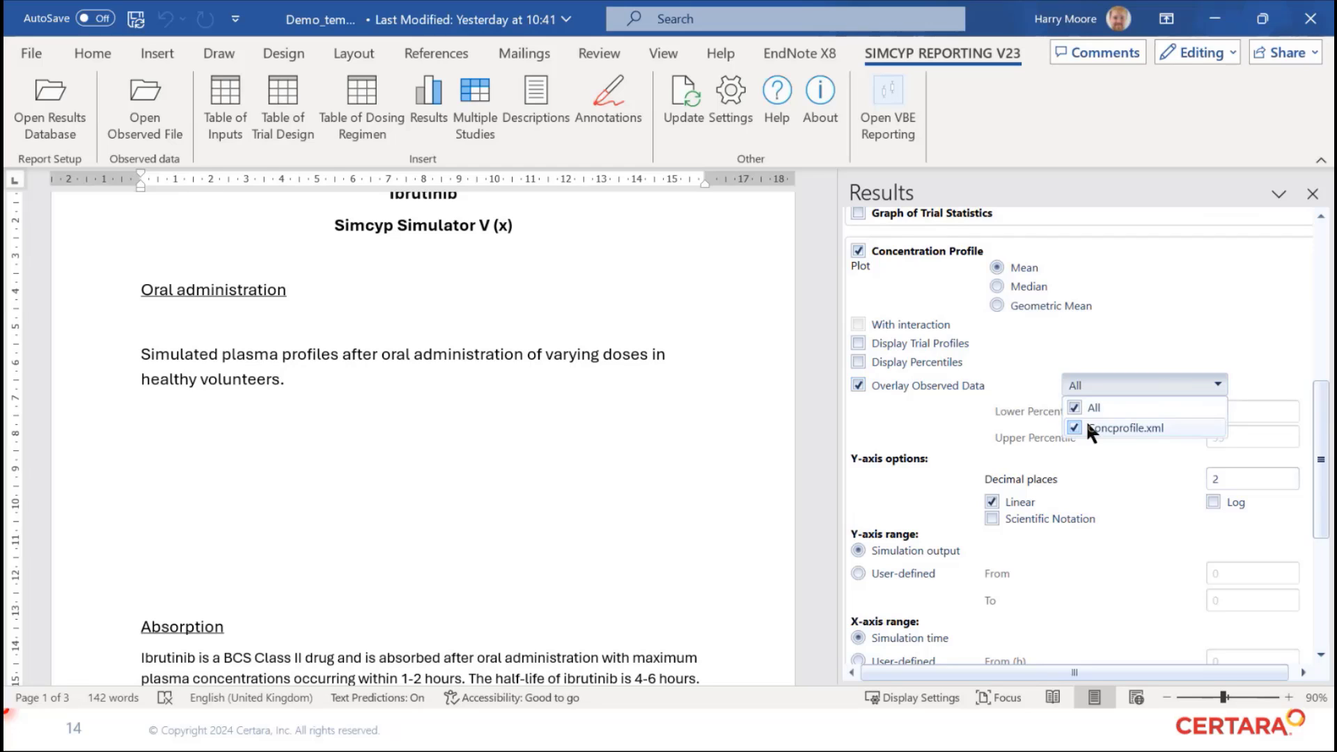
{"action": "left_click", "coordinate": [1147, 303]}
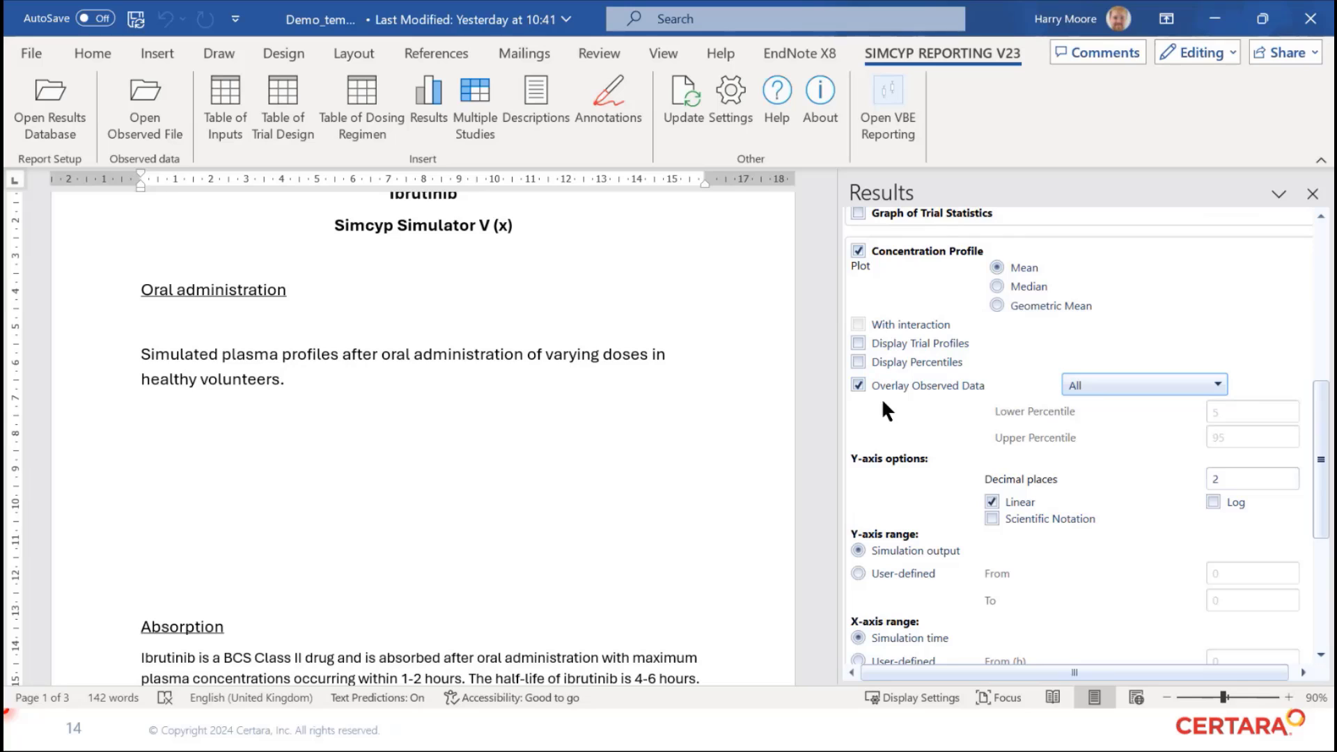
{"action": "left_click", "coordinate": [873, 365]}
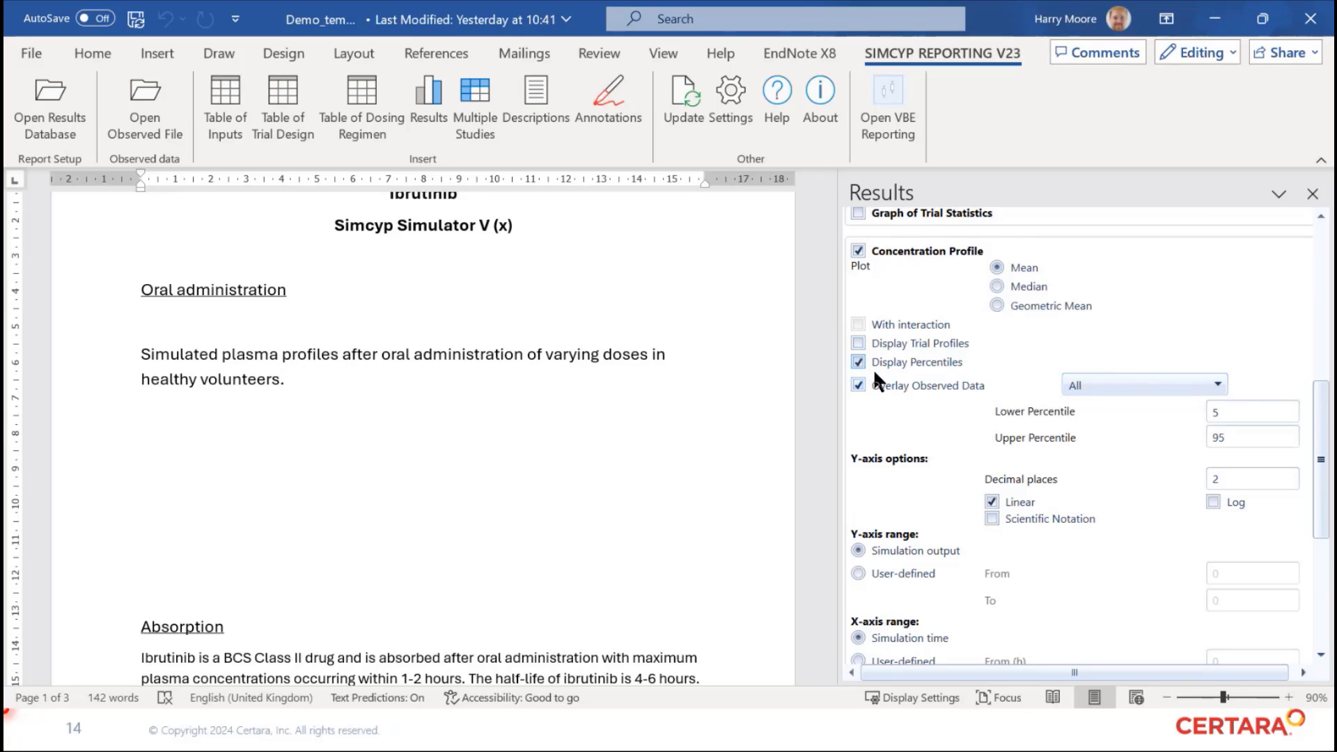
Insert the configured concentration profile chart under the oral administration paragraph
{"action": "scroll", "coordinate": [1113, 303], "scroll_direction": "down", "scroll_amount": 1}
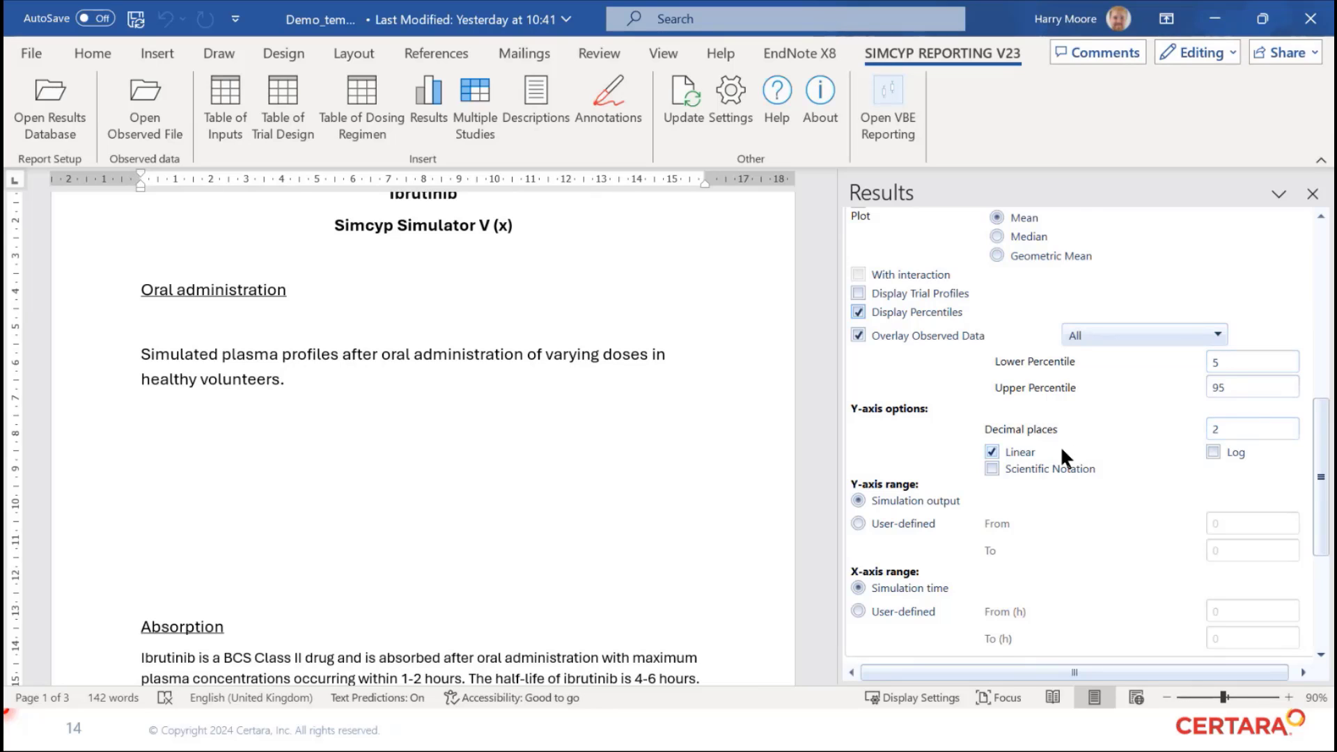
{"action": "scroll", "coordinate": [1062, 449], "scroll_direction": "down", "scroll_amount": 1}
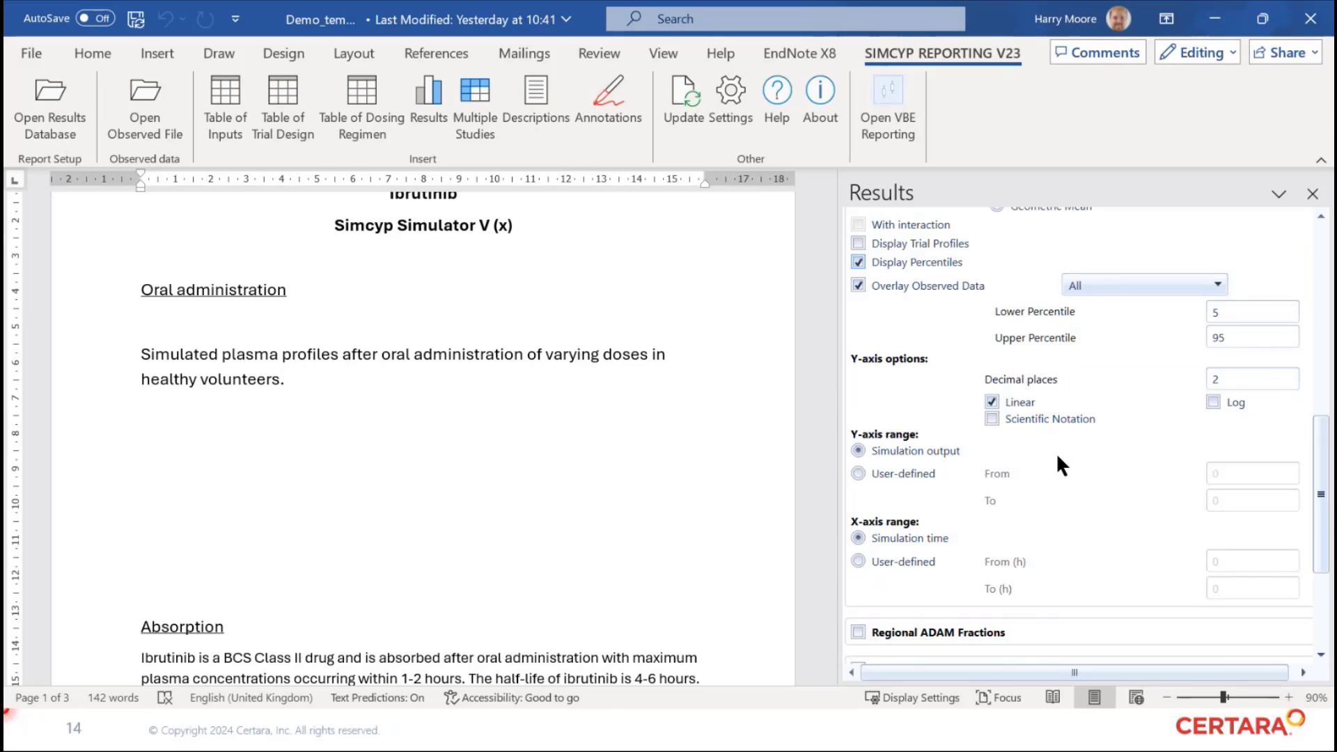
{"action": "scroll", "coordinate": [1056, 452], "scroll_direction": "down", "scroll_amount": 1}
{"action": "scroll", "coordinate": [1137, 365], "scroll_direction": "down", "scroll_amount": 3}
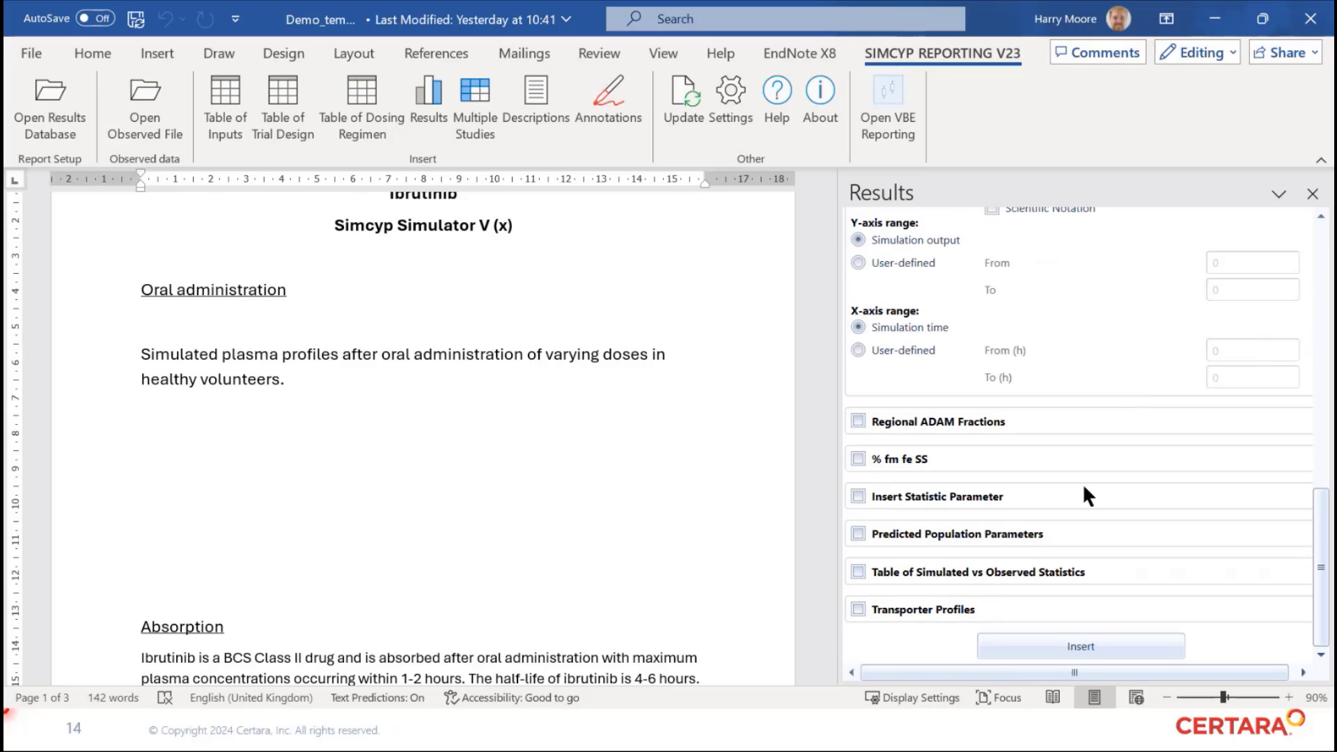
{"action": "left_click", "coordinate": [1085, 641]}
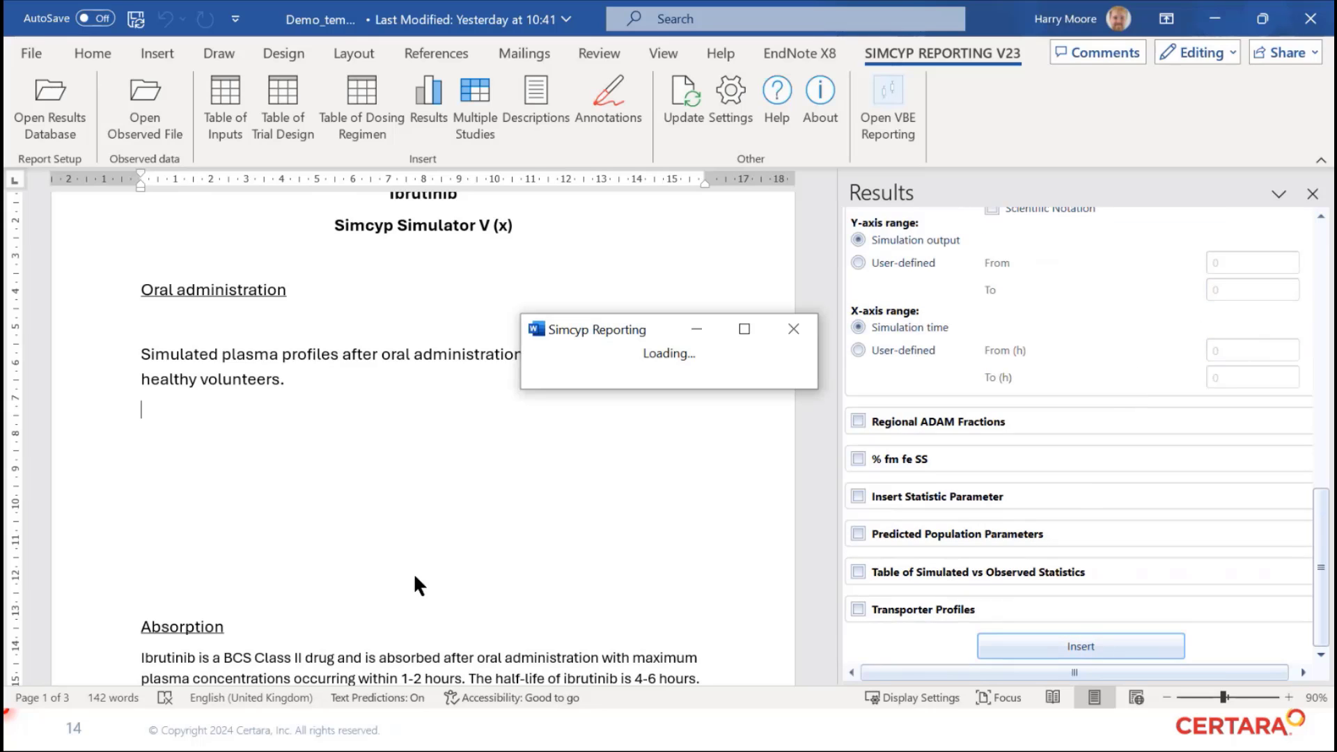
{"action": "scroll", "coordinate": [409, 557], "scroll_direction": "down", "scroll_amount": 3}
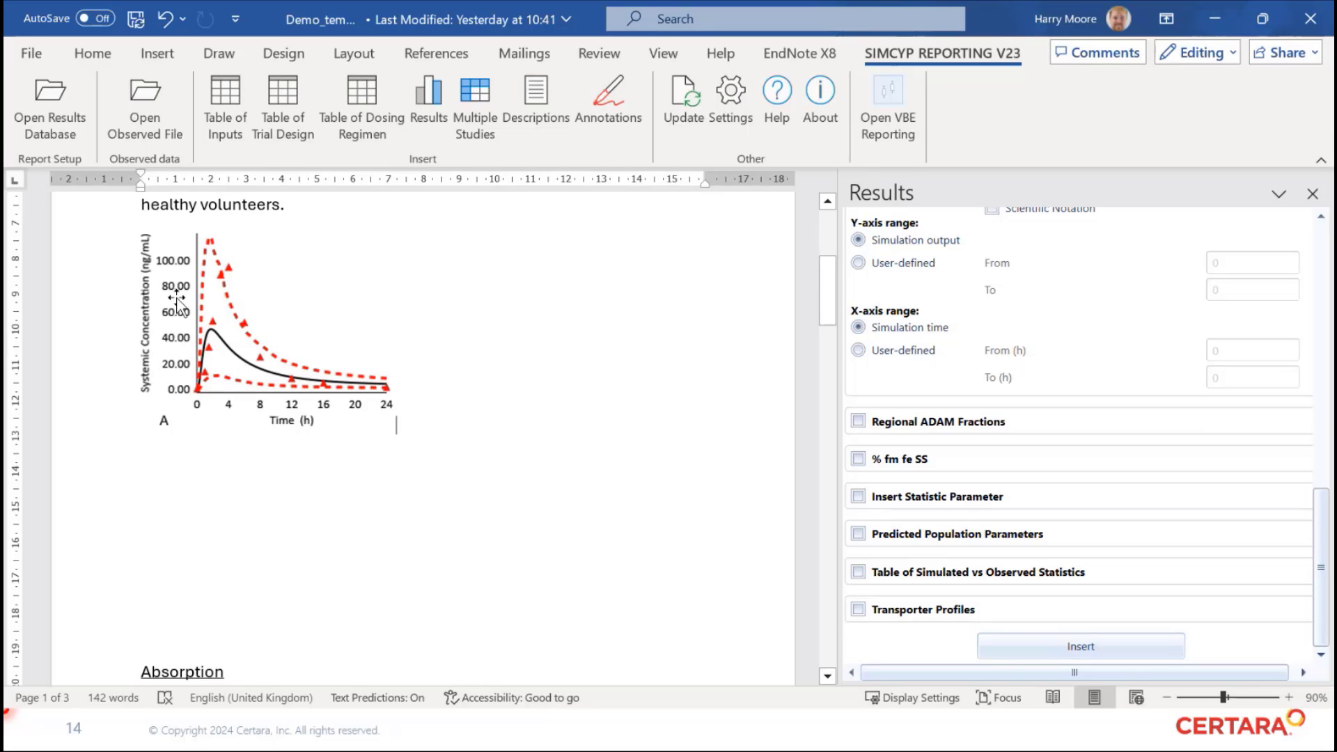
{"action": "scroll", "coordinate": [148, 509], "scroll_direction": "up", "scroll_amount": 1}
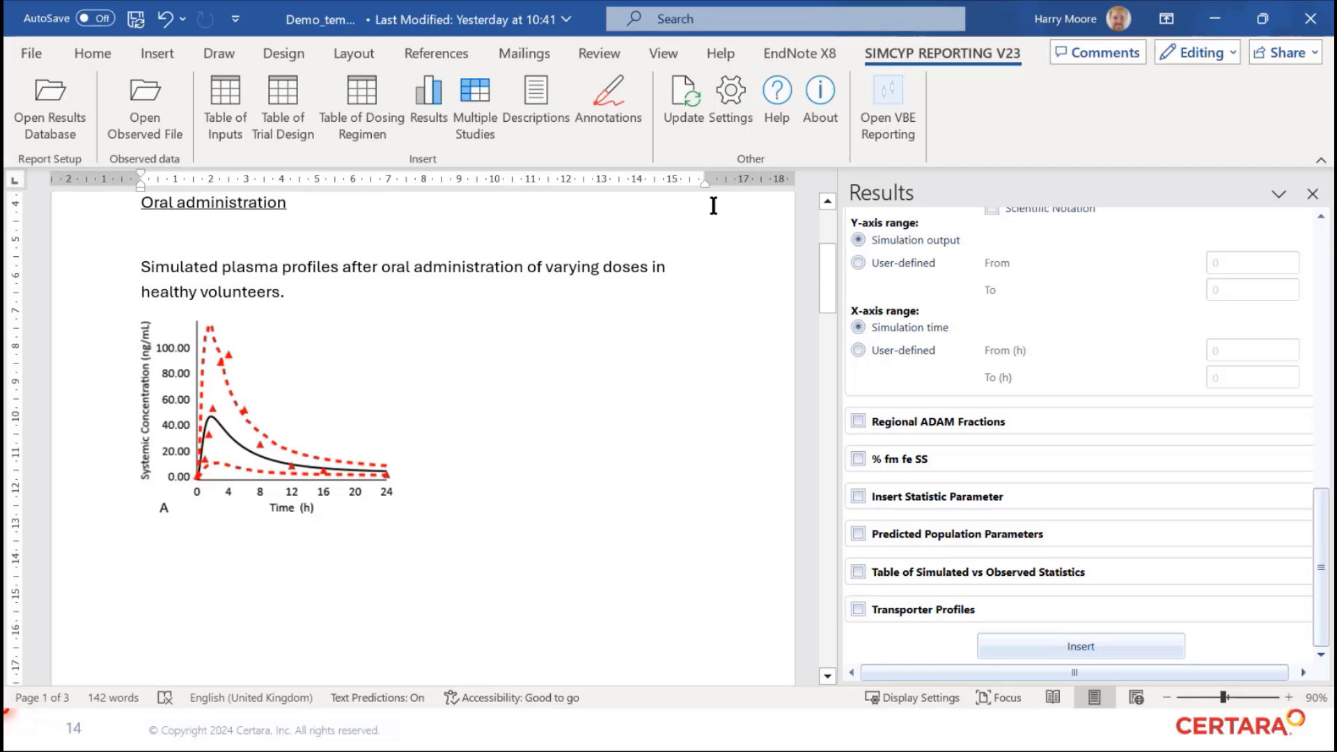
Set the upper percentile line colour to light grey in the profile formatting settings
{"action": "left_click", "coordinate": [235, 355]}
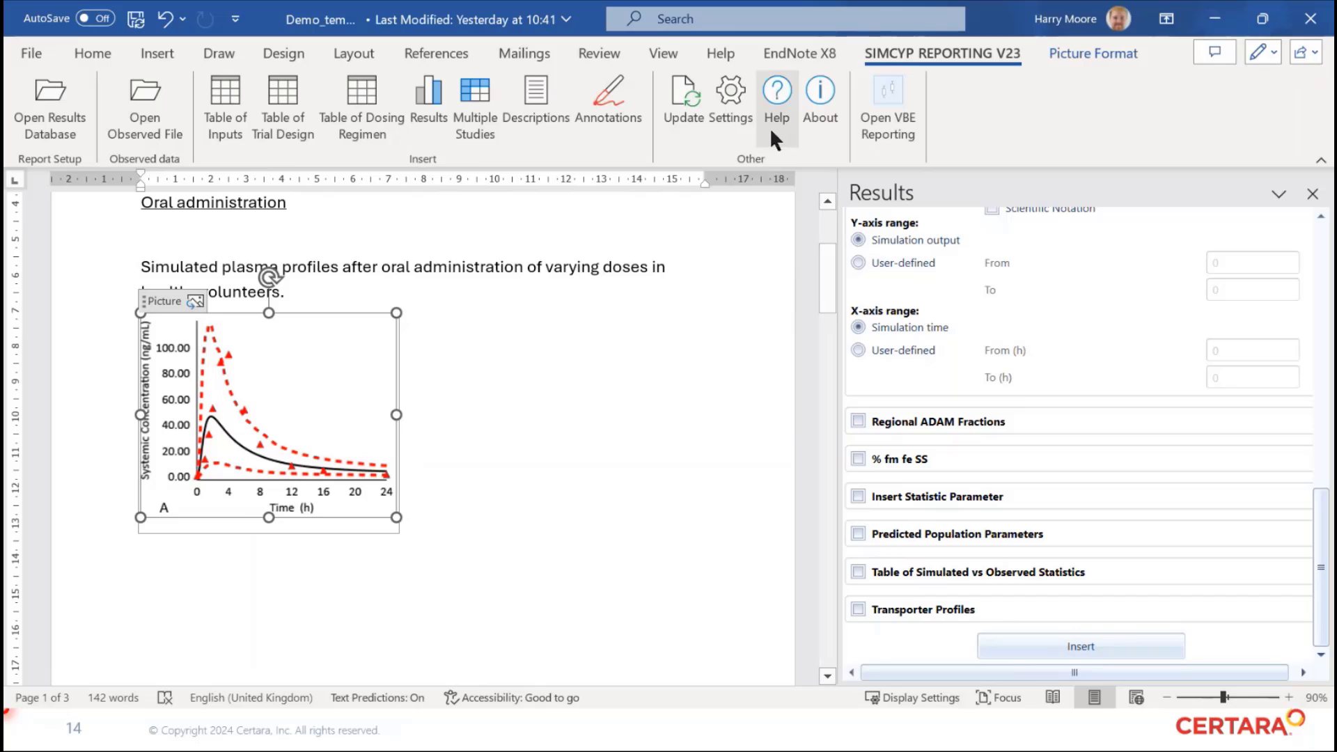
{"action": "left_click", "coordinate": [717, 119]}
{"action": "left_click_drag", "start_coordinate": [983, 224], "coordinate": [764, 654]}
{"action": "scroll", "coordinate": [909, 349], "scroll_direction": "down", "scroll_amount": 2}
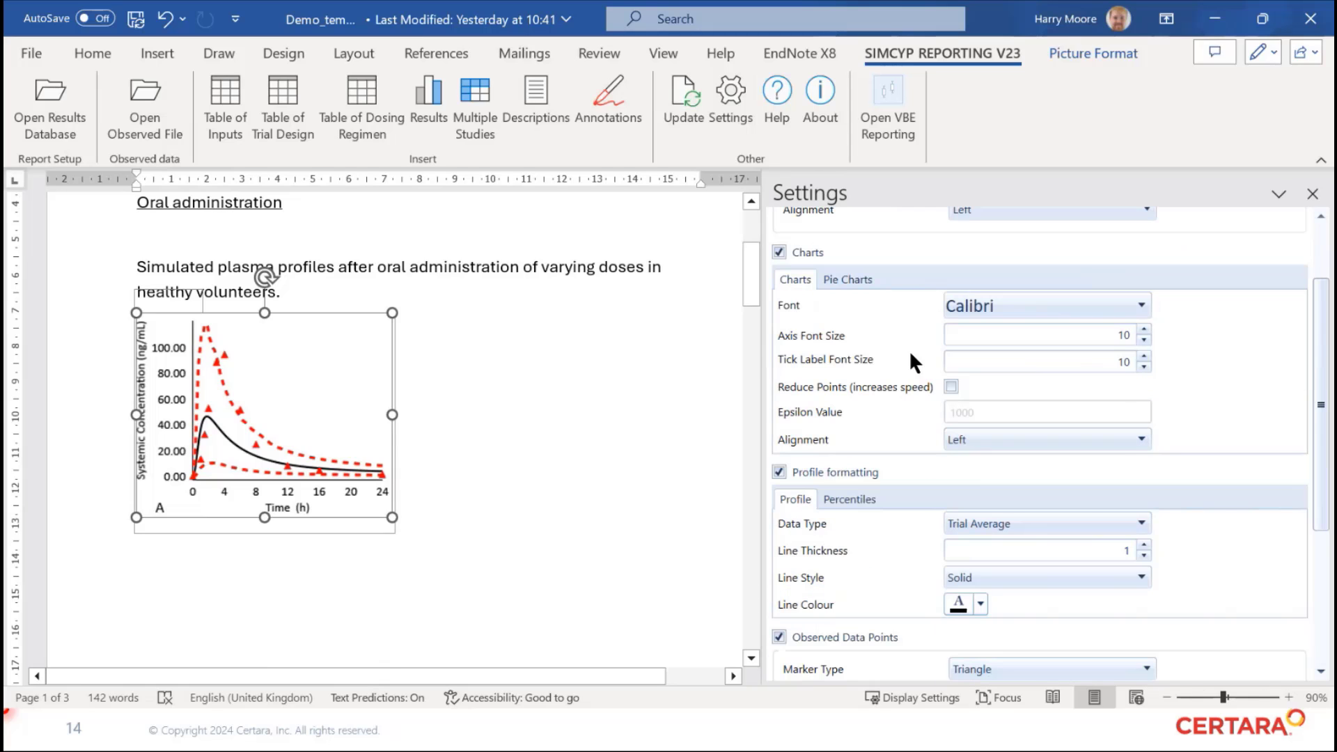
{"action": "scroll", "coordinate": [899, 378], "scroll_direction": "down", "scroll_amount": 3}
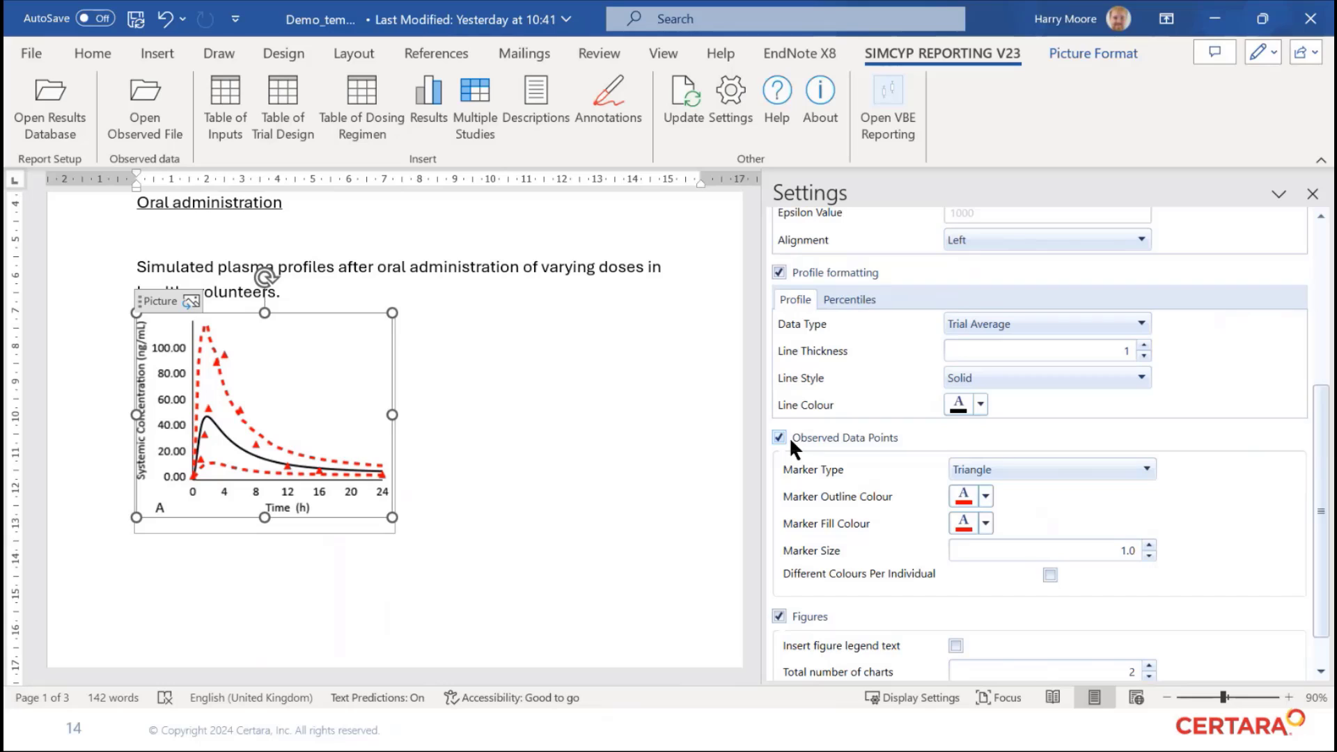
{"action": "left_click", "coordinate": [848, 302]}
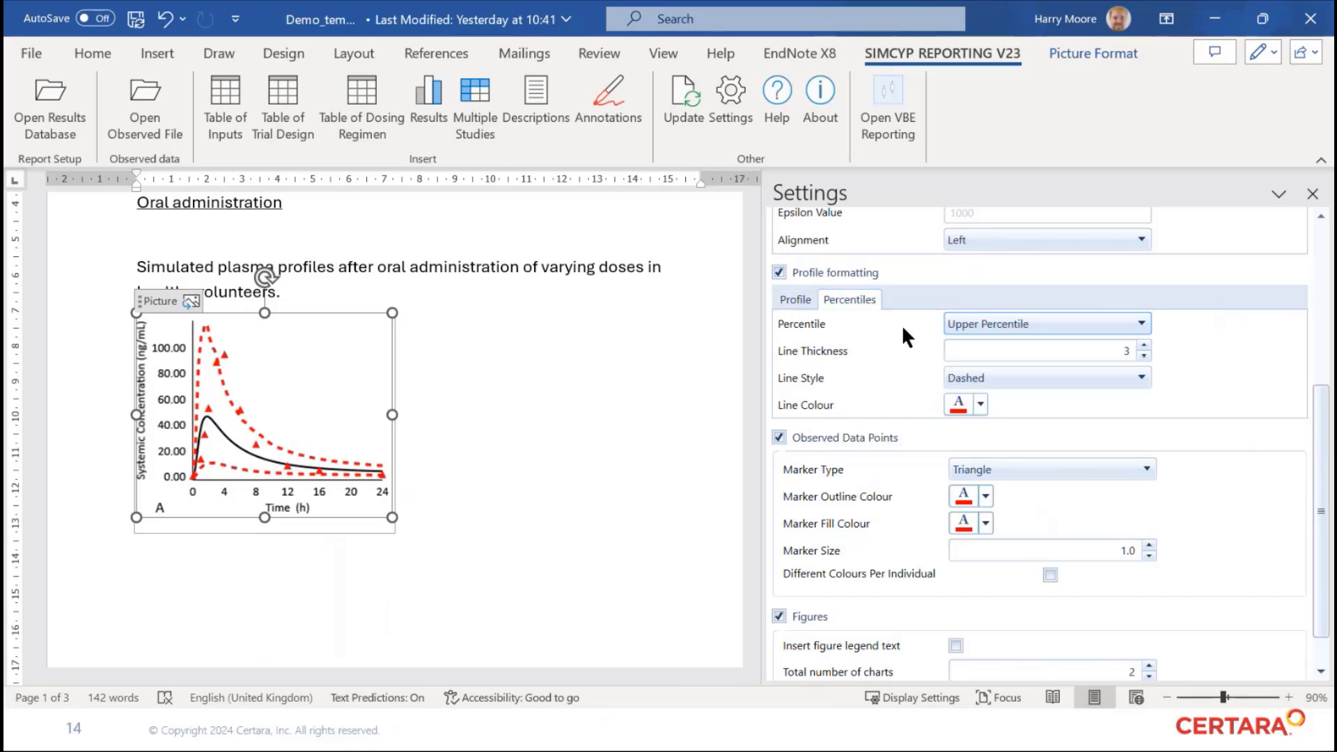
{"action": "left_click", "coordinate": [979, 405]}
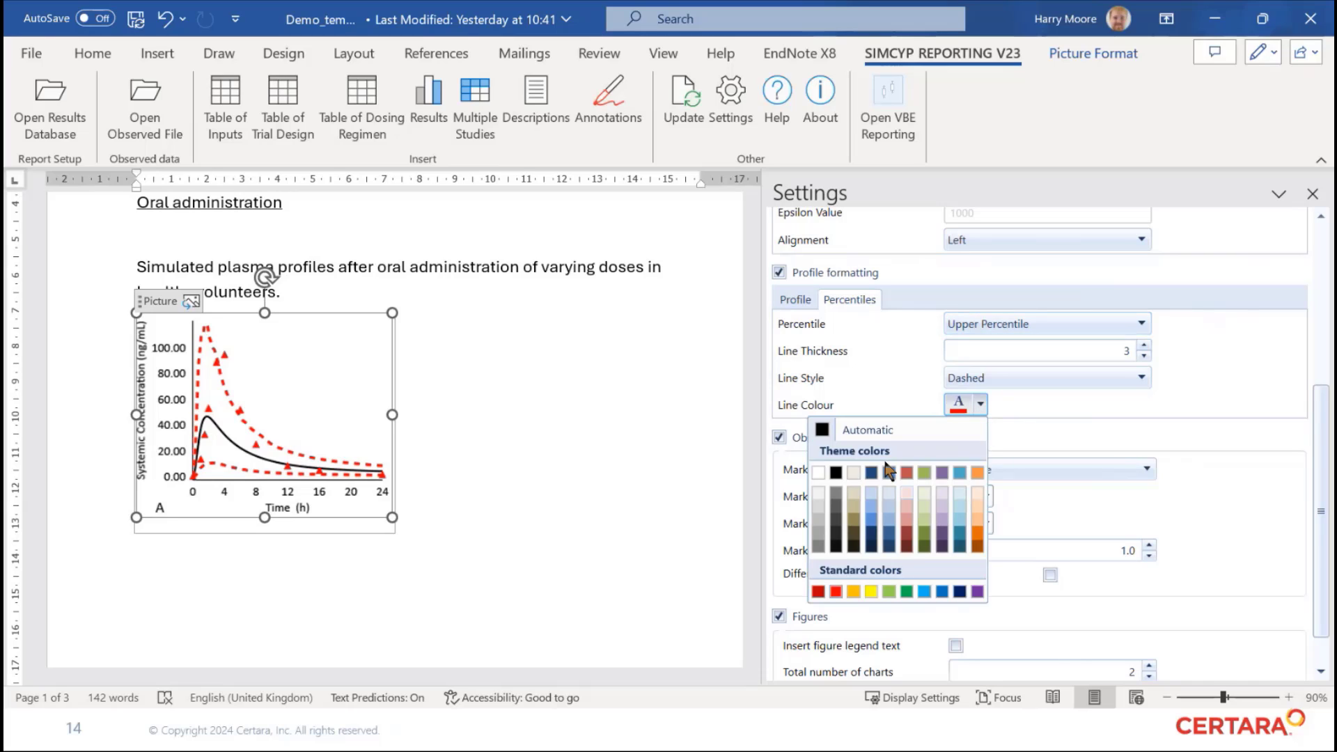
{"action": "left_click", "coordinate": [819, 518]}
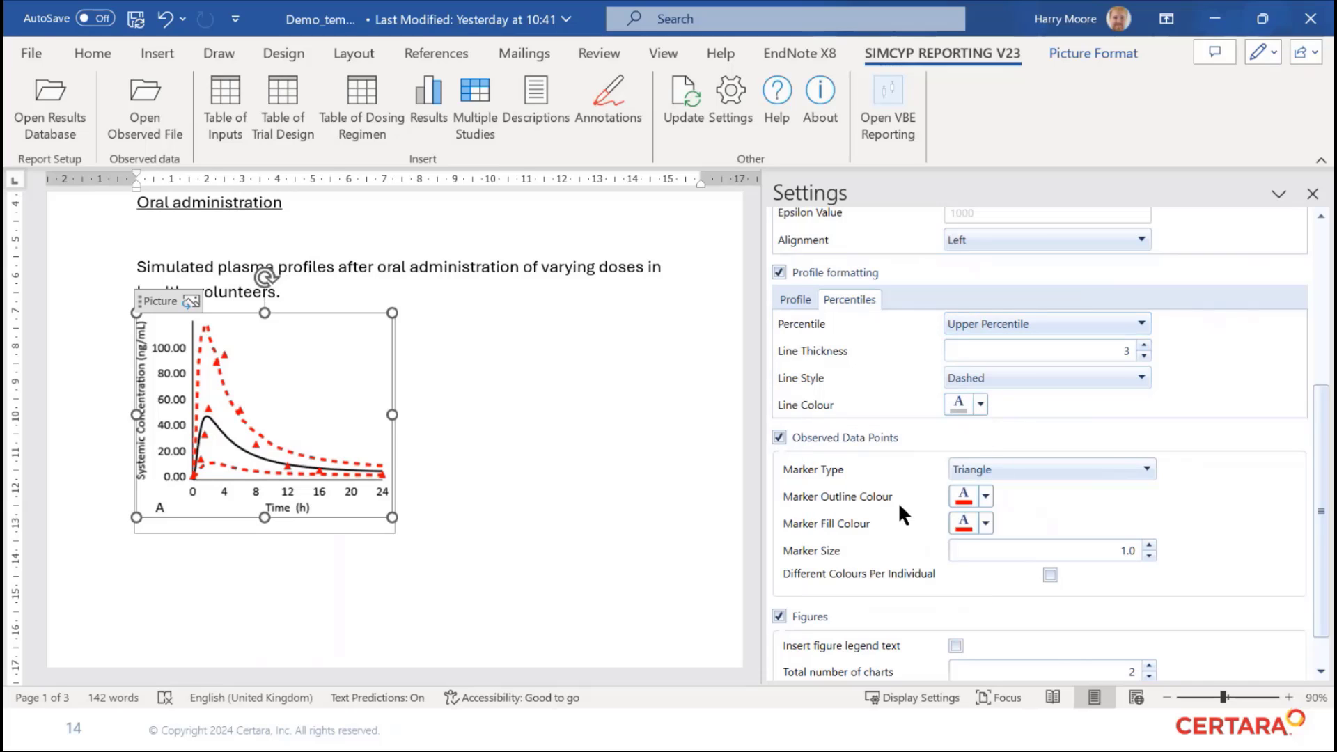
Change the observed data point markers to circles and set their size to 2.0
{"action": "scroll", "coordinate": [950, 470], "scroll_direction": "down", "scroll_amount": 1}
{"action": "left_click", "coordinate": [1029, 416]}
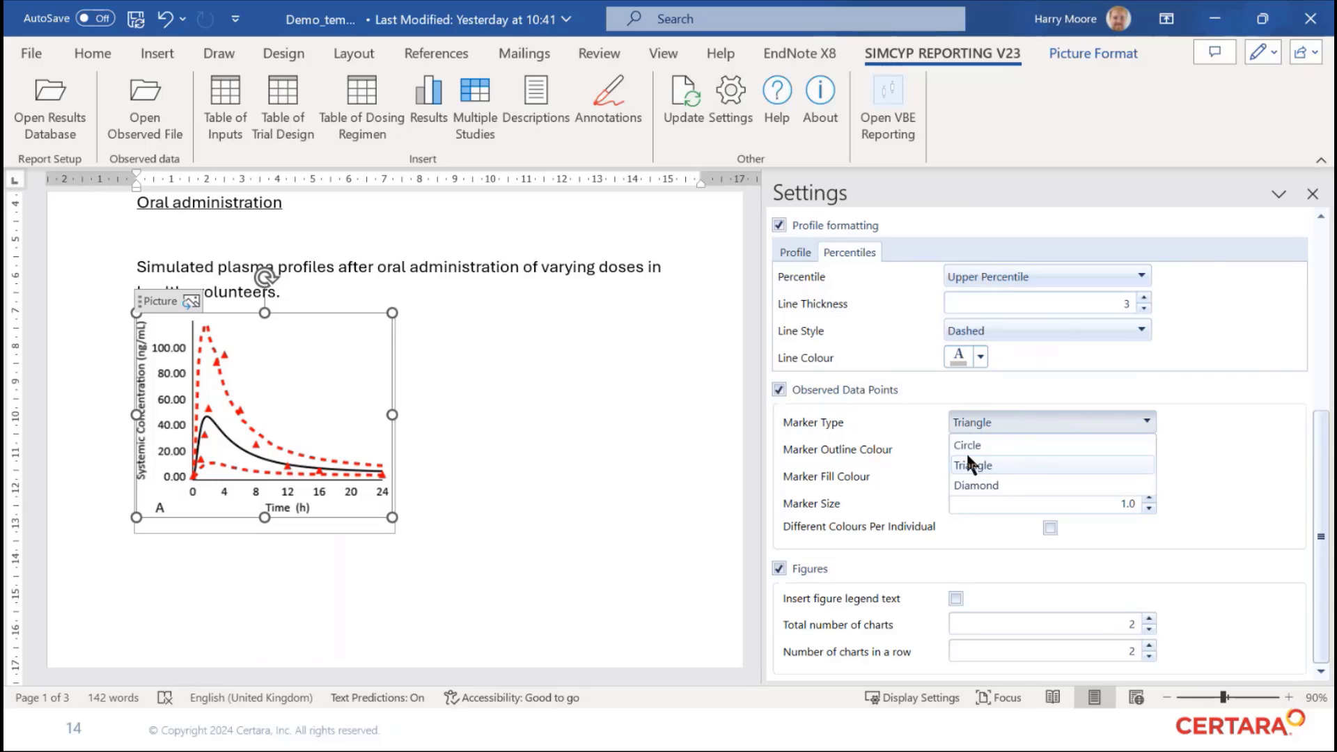
{"action": "left_click", "coordinate": [974, 444]}
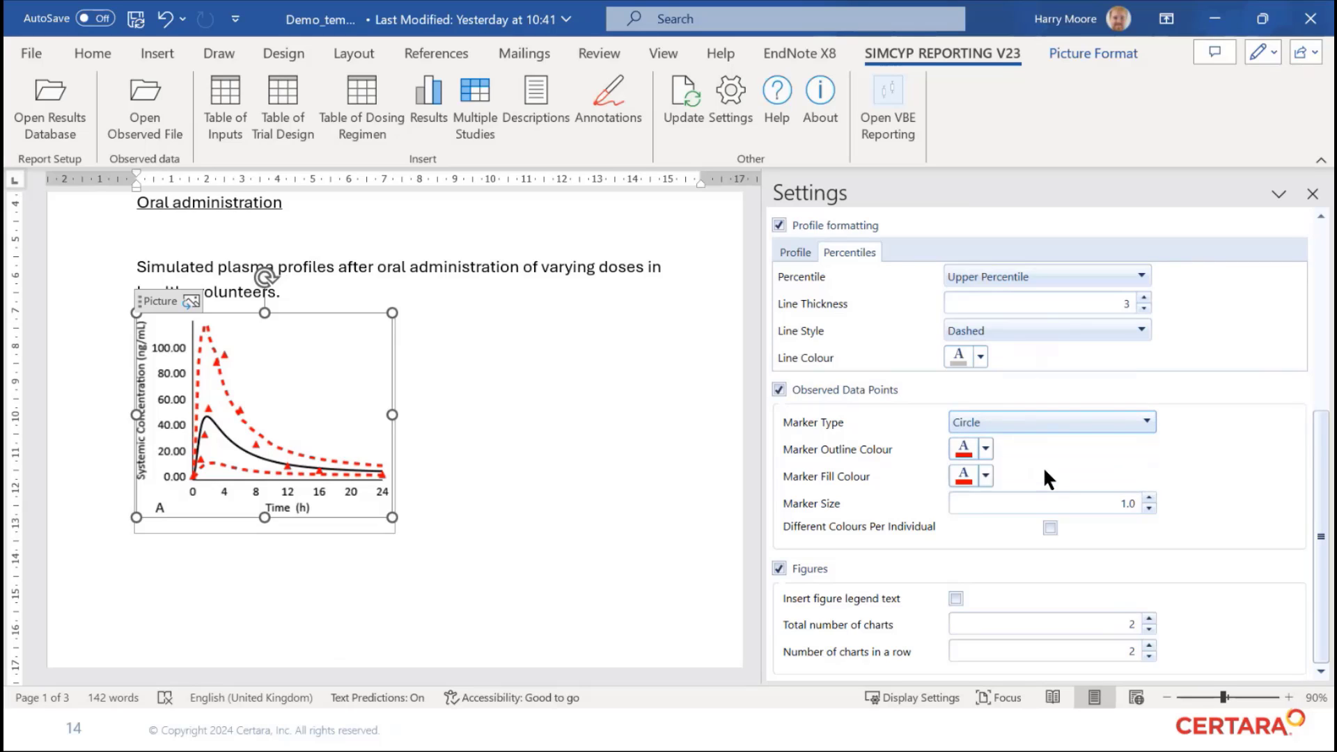
{"action": "left_click", "coordinate": [1150, 497]}
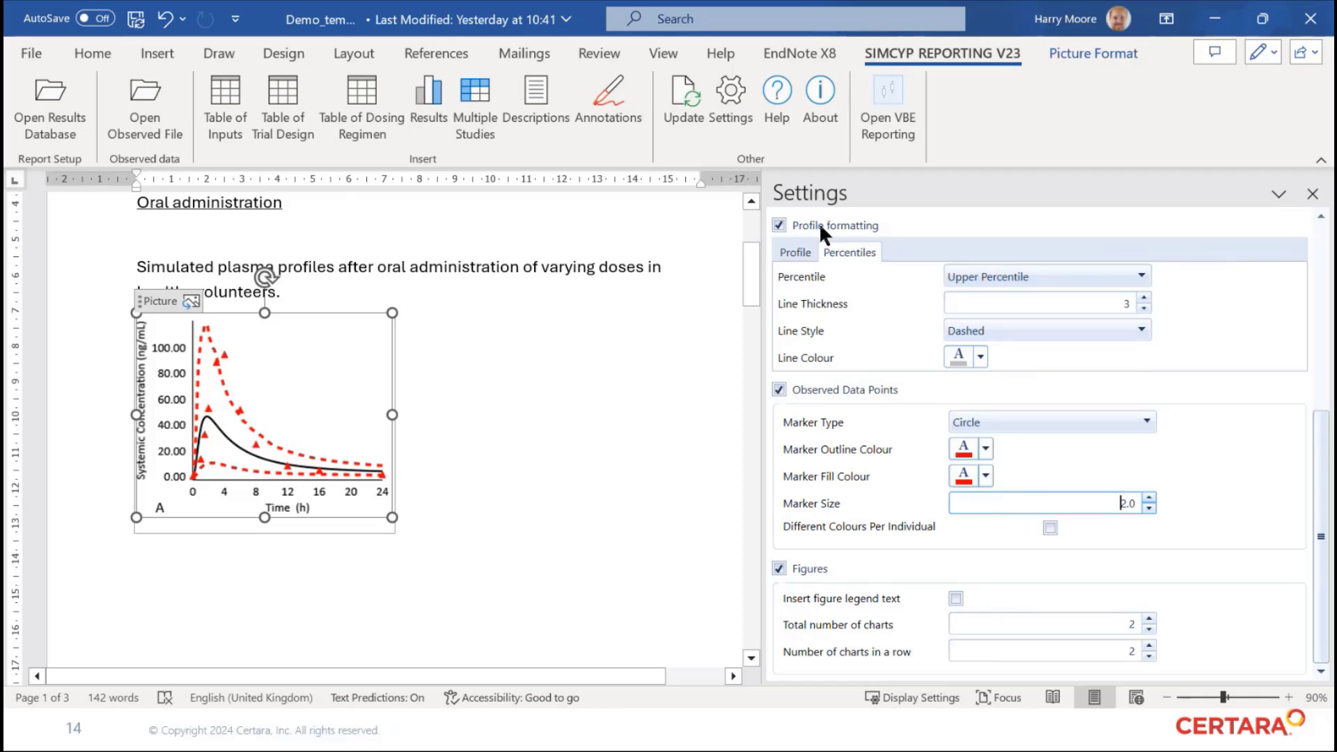
Enable the Log Y-axis option alongside Linear for the Concentration Profile results output
{"action": "left_click", "coordinate": [413, 101]}
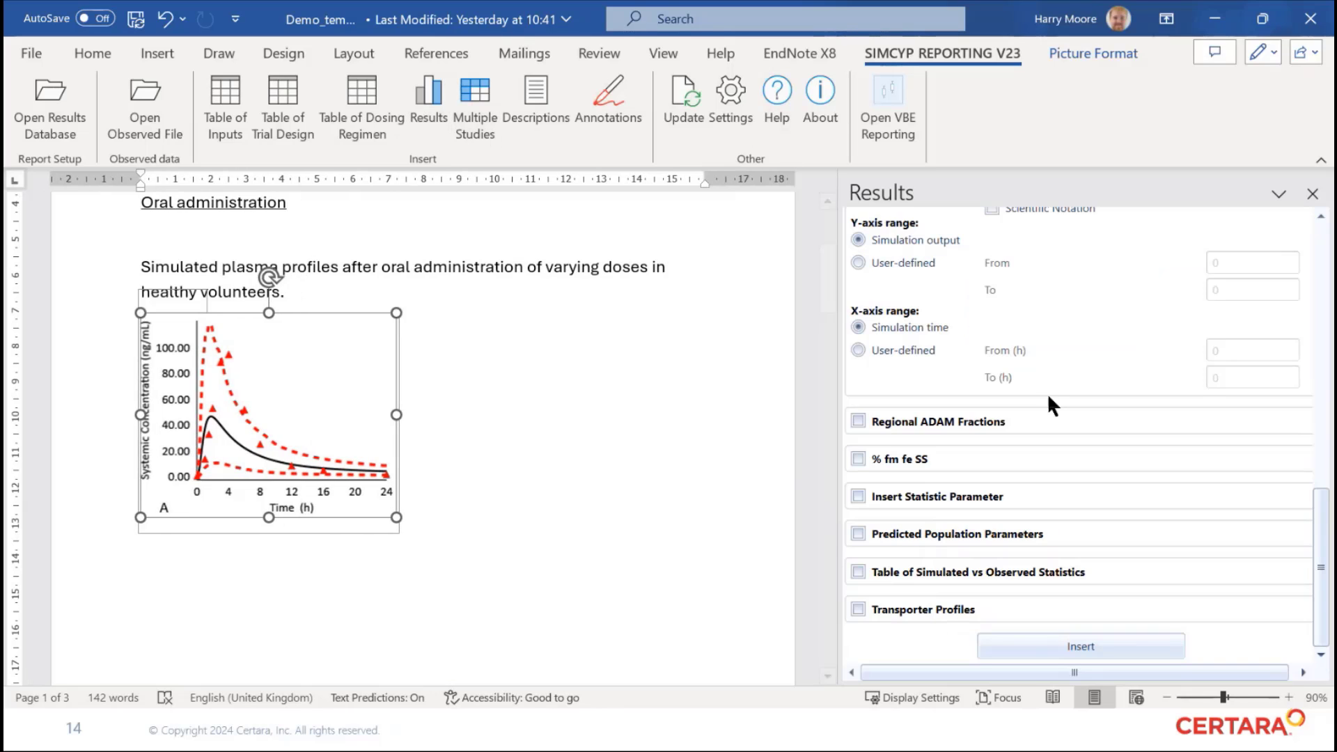
{"action": "scroll", "coordinate": [1046, 392], "scroll_direction": "up", "scroll_amount": 2}
{"action": "left_click", "coordinate": [1213, 341]}
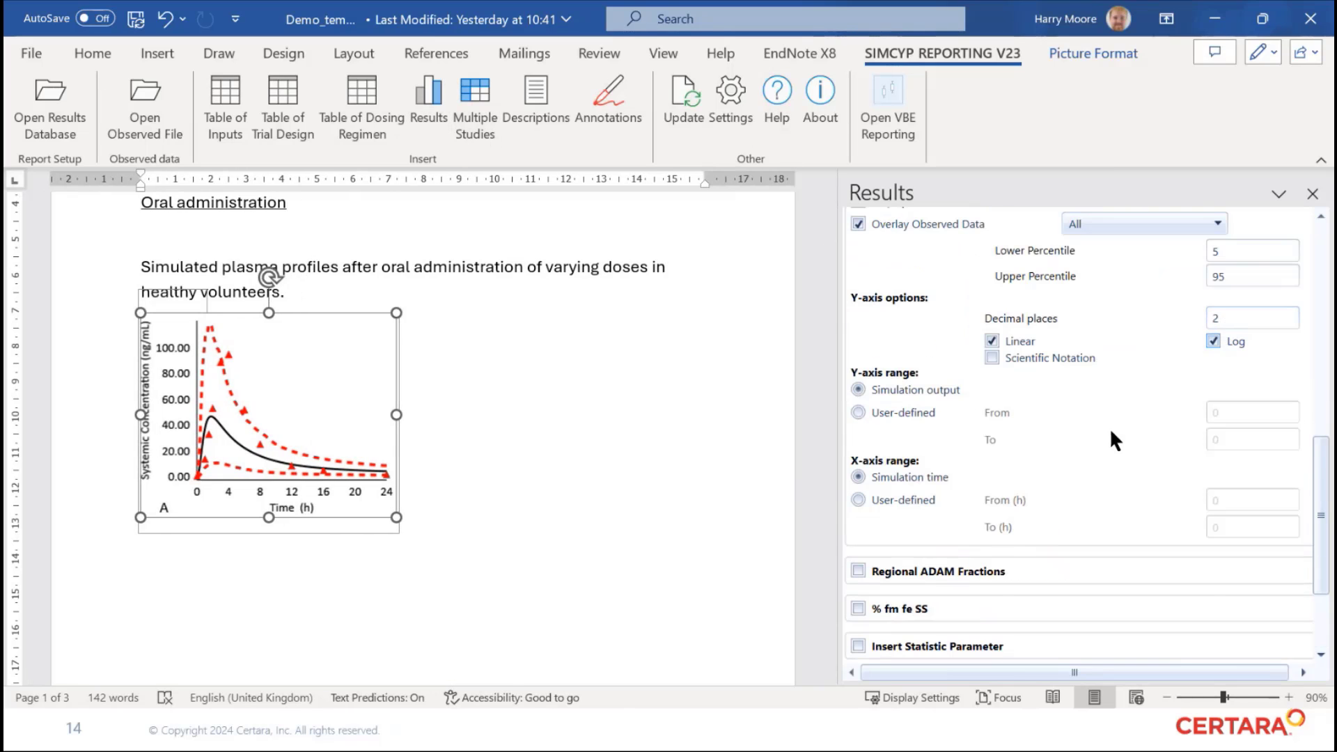
{"action": "scroll", "coordinate": [1121, 411], "scroll_direction": "up", "scroll_amount": 3}
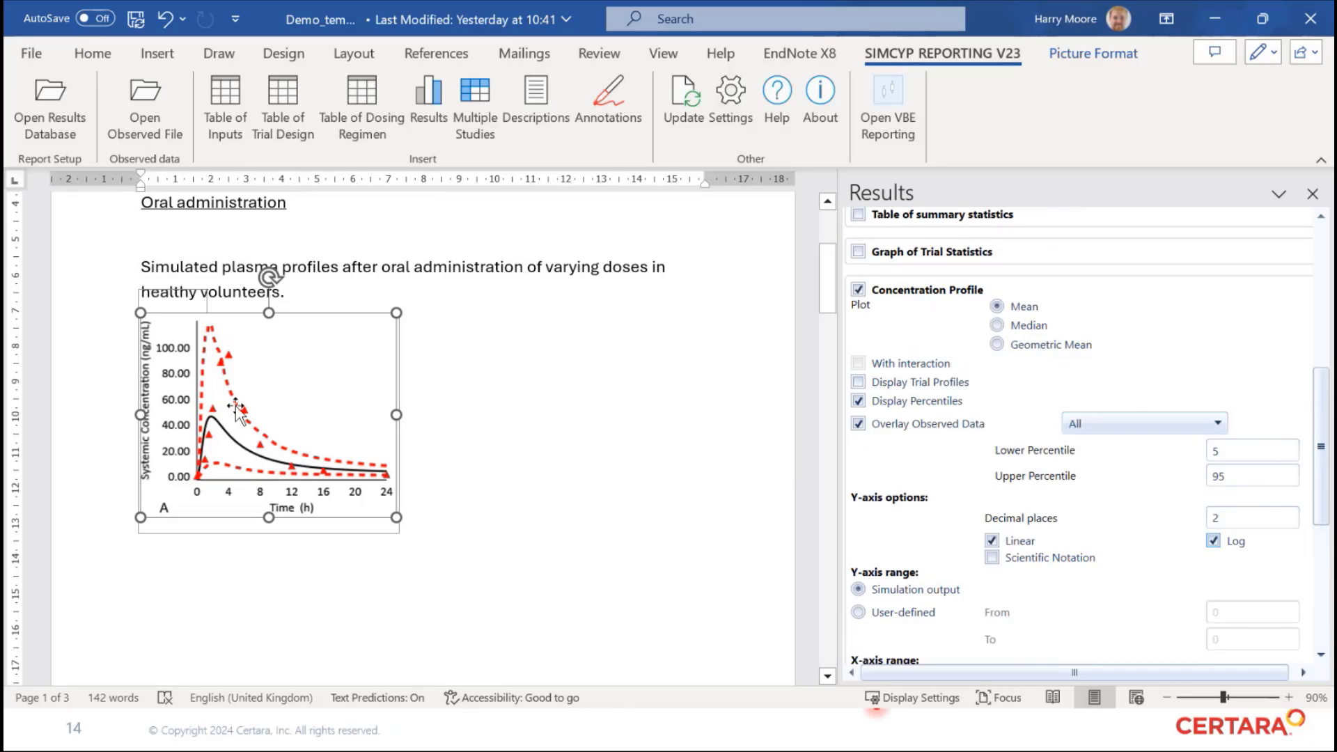
Insert the linear and log concentration profile charts on an empty line between the first chart and the Absorption heading
{"action": "left_click", "coordinate": [421, 547]}
{"action": "left_click_drag", "start_coordinate": [421, 552], "coordinate": [237, 408]}
{"action": "scroll", "coordinate": [242, 487], "scroll_direction": "down", "scroll_amount": 3}
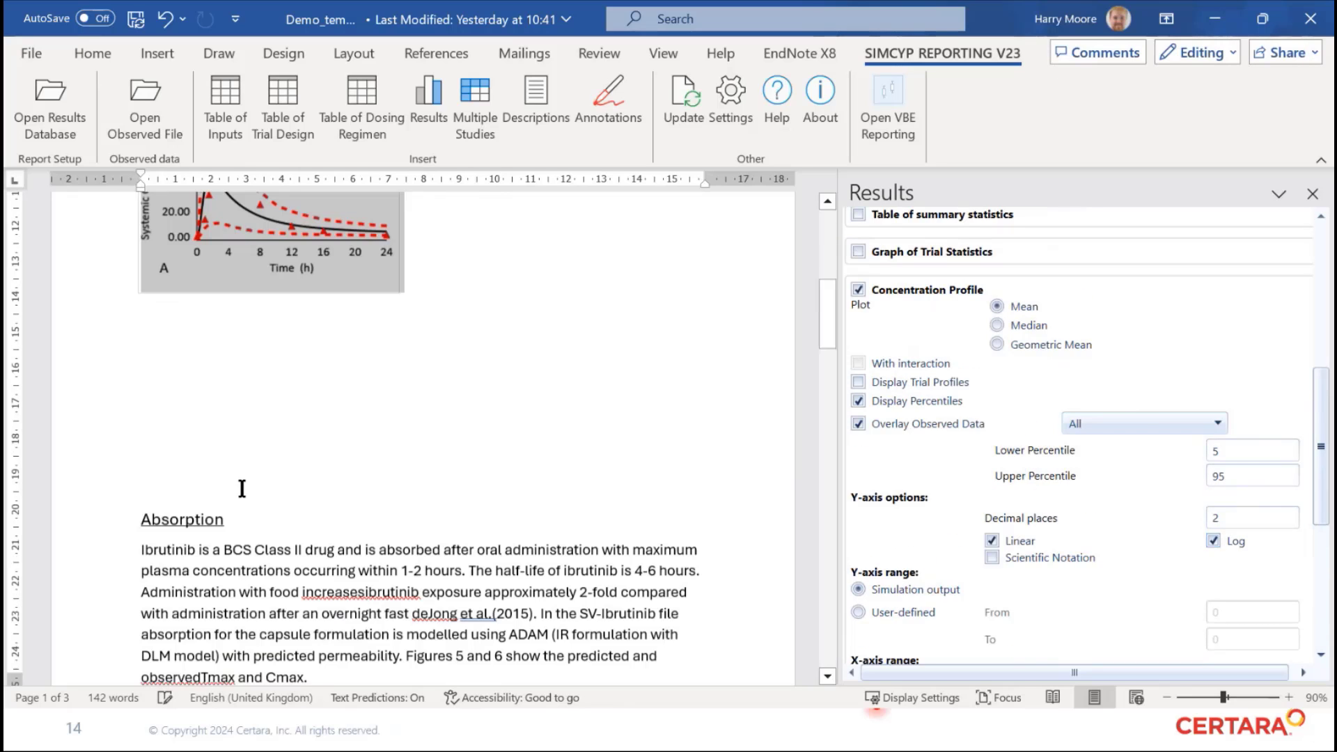
{"action": "left_click", "coordinate": [170, 326]}
{"action": "scroll", "coordinate": [589, 394], "scroll_direction": "up", "scroll_amount": 2}
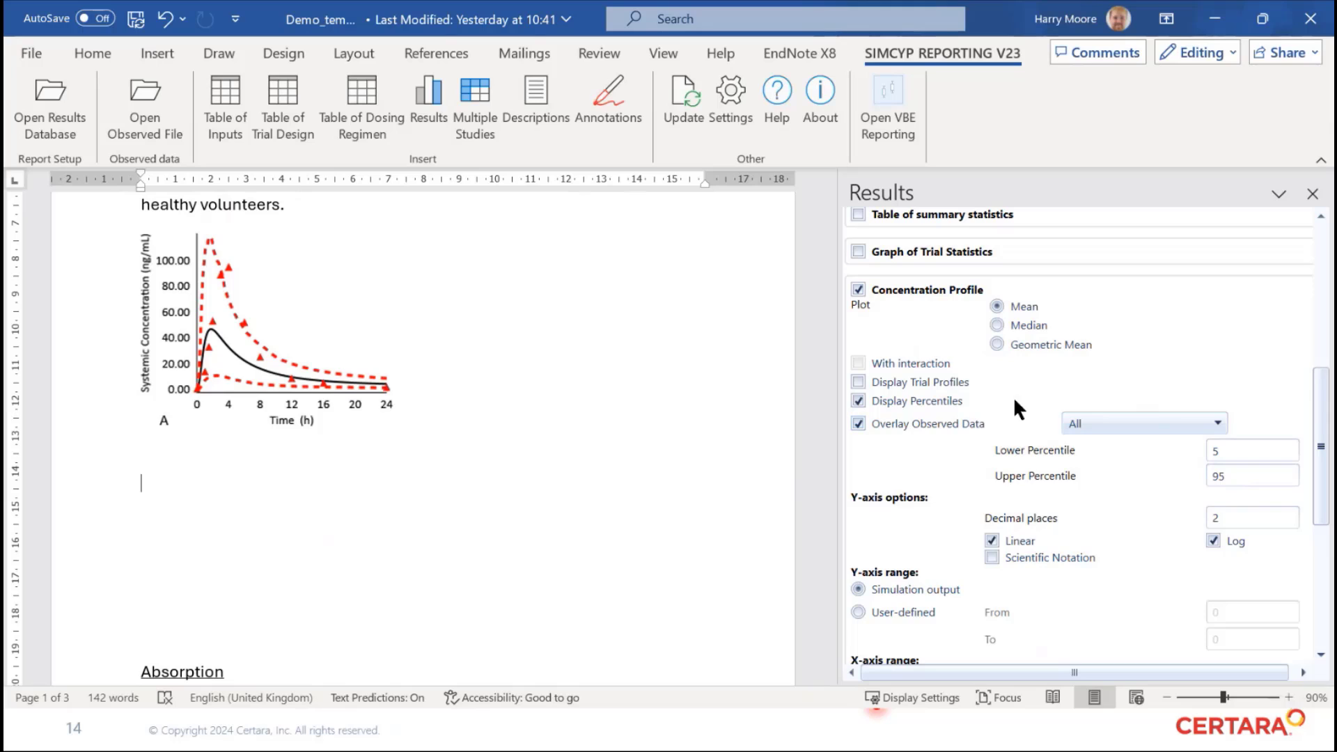
{"action": "scroll", "coordinate": [1043, 445], "scroll_direction": "down", "scroll_amount": 5}
{"action": "left_click", "coordinate": [1077, 647]}
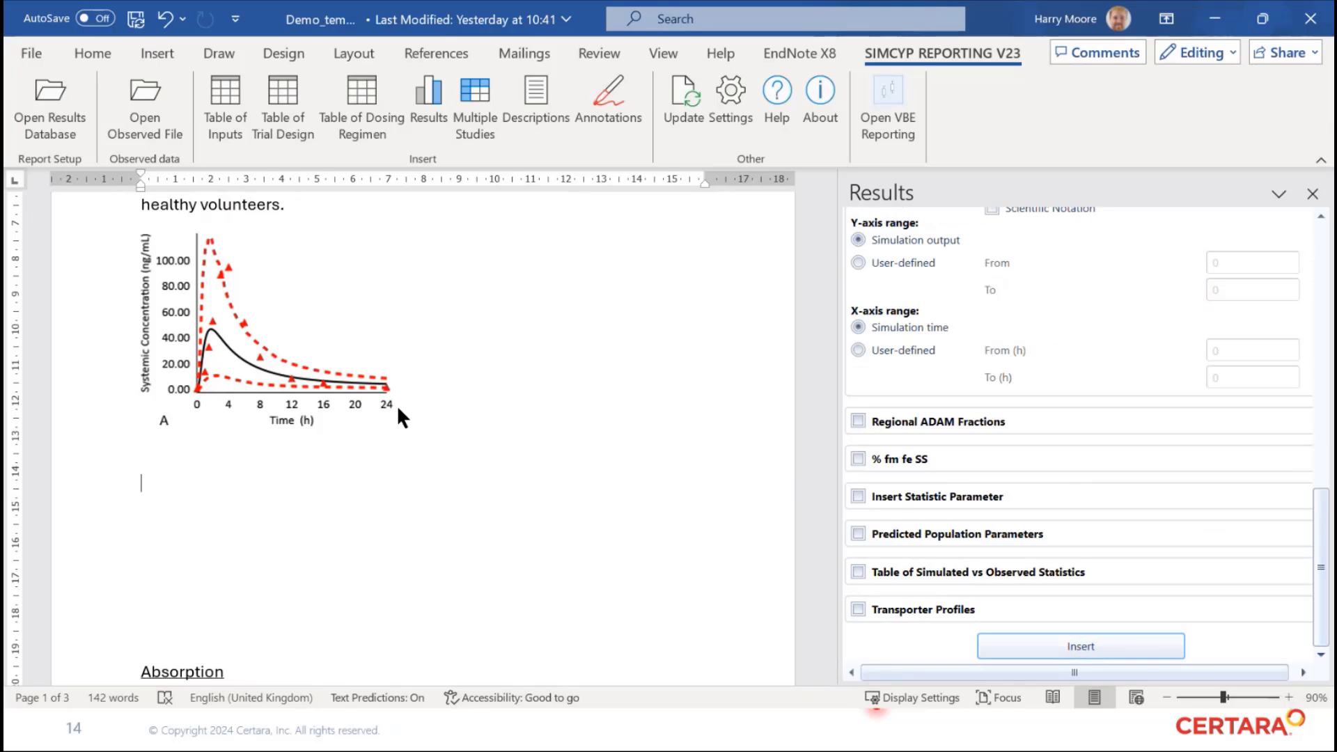
{"action": "scroll", "coordinate": [404, 411], "scroll_direction": "down", "scroll_amount": 4}
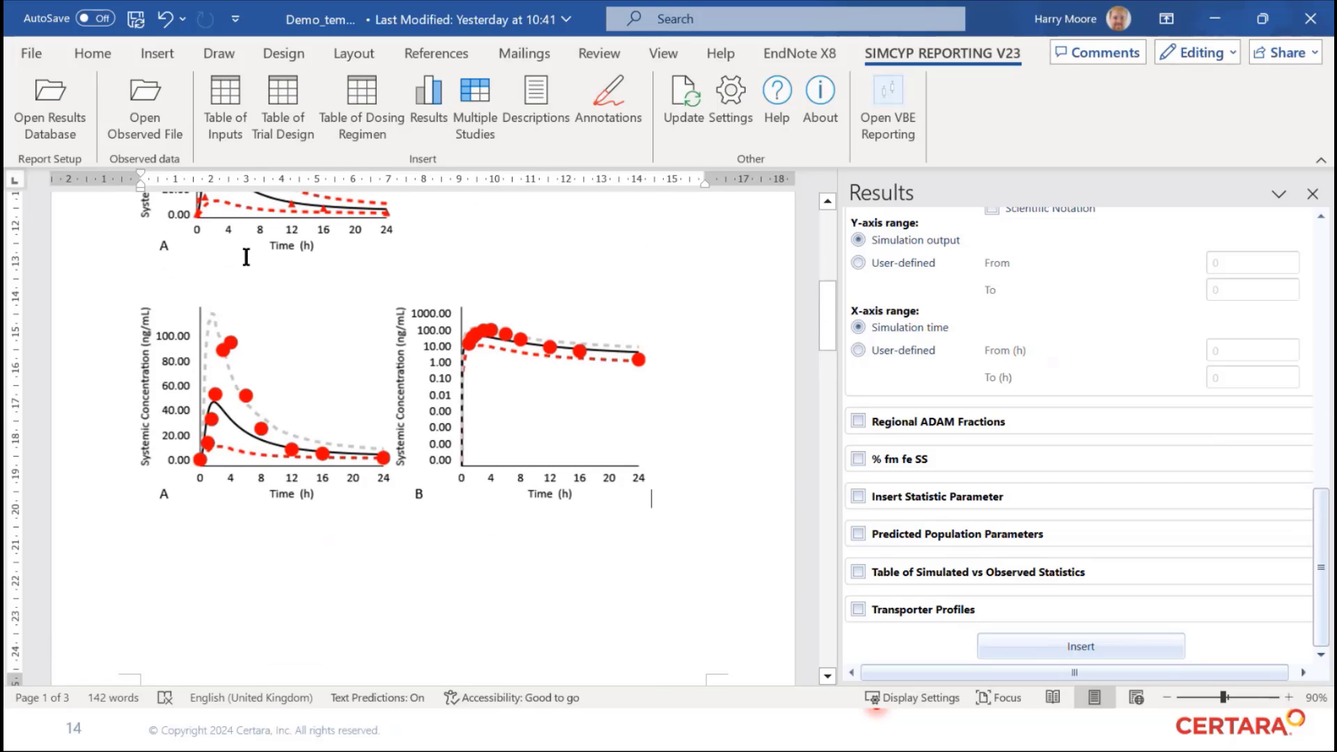
Set the lower percentile line colour to light grey in the profile formatting settings
{"action": "left_click", "coordinate": [212, 317]}
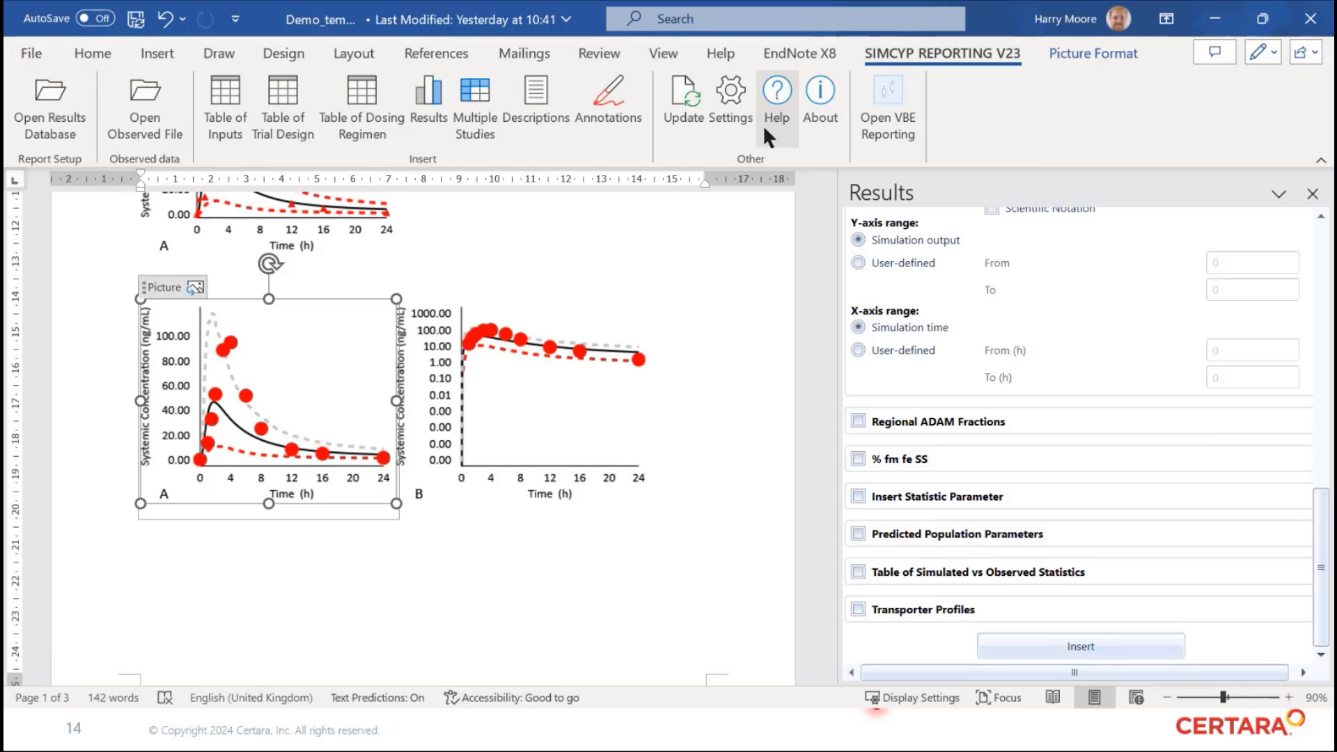
{"action": "left_click", "coordinate": [722, 123]}
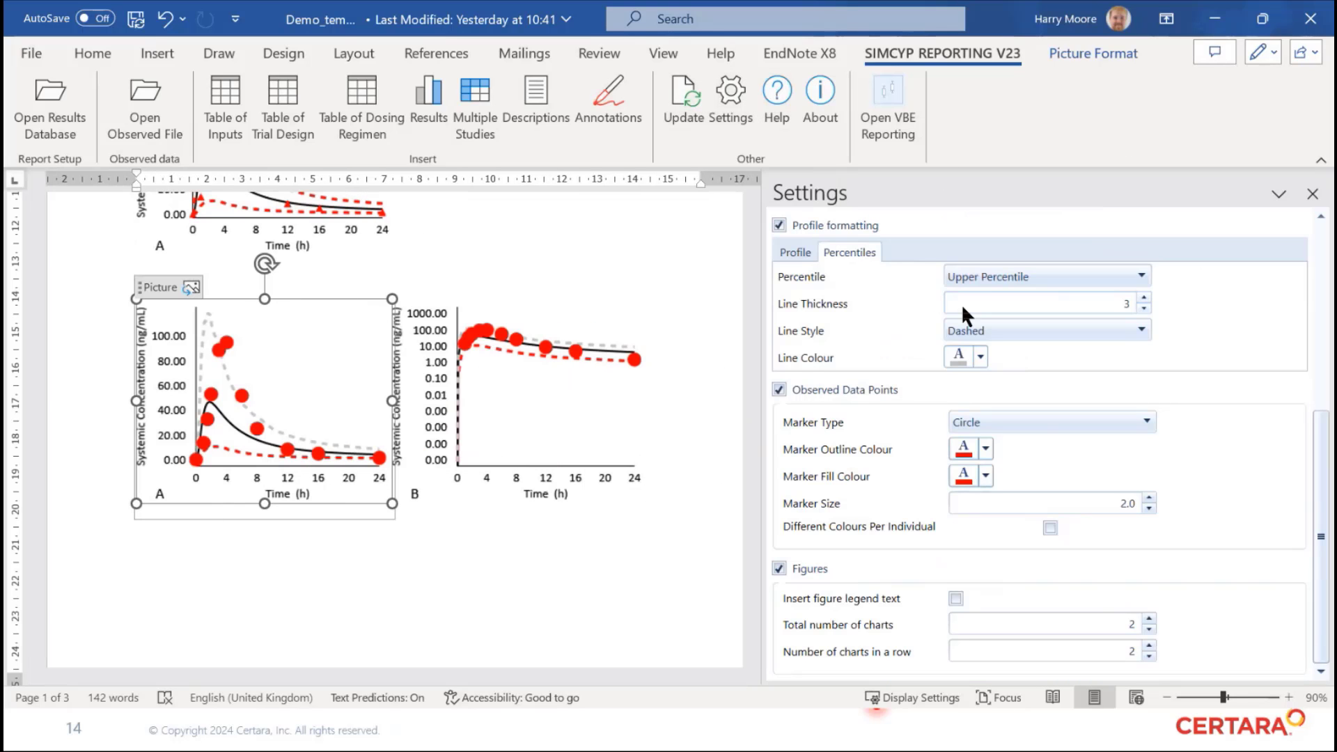
{"action": "left_click", "coordinate": [984, 270]}
{"action": "left_click", "coordinate": [988, 293]}
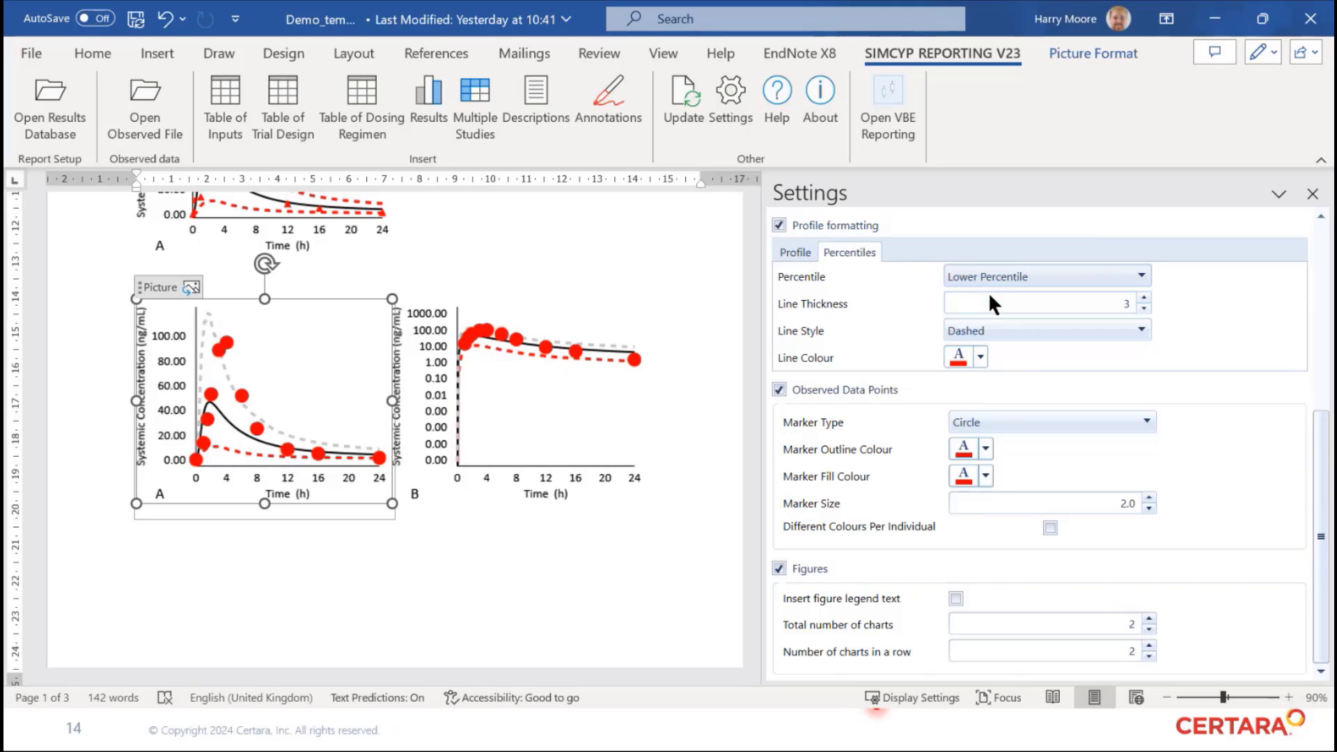
{"action": "left_click", "coordinate": [979, 355]}
{"action": "left_click", "coordinate": [822, 480]}
{"action": "scroll", "coordinate": [337, 397], "scroll_direction": "up", "scroll_amount": 3}
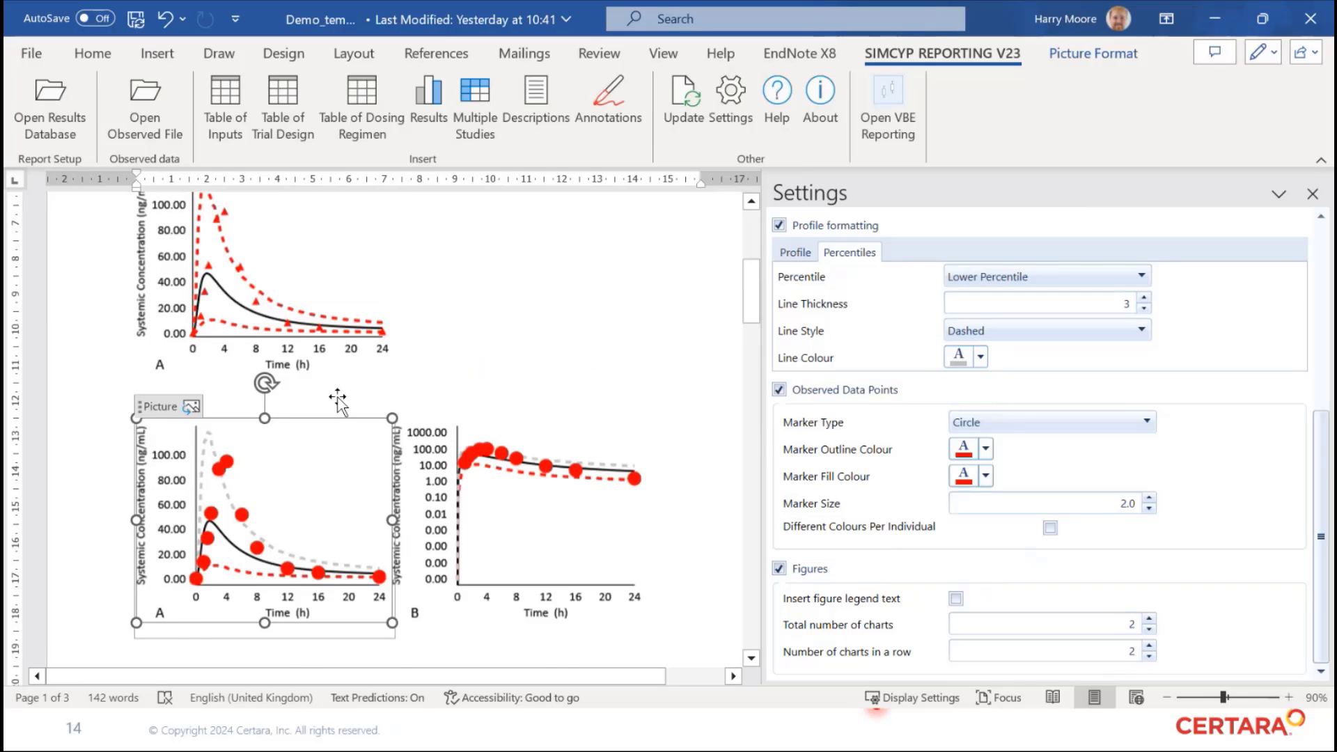
{"action": "scroll", "coordinate": [420, 462], "scroll_direction": "down", "scroll_amount": 5}
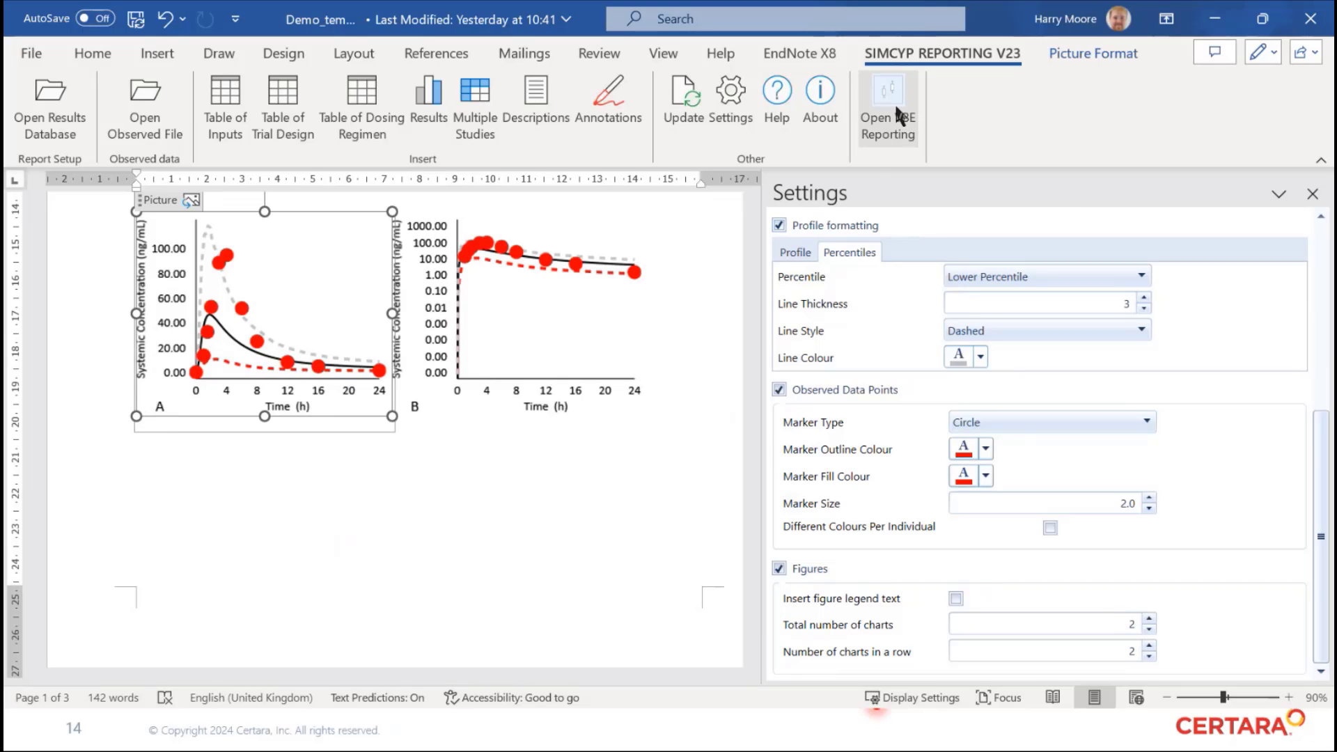
{"action": "scroll", "coordinate": [606, 498], "scroll_direction": "up", "scroll_amount": 4}
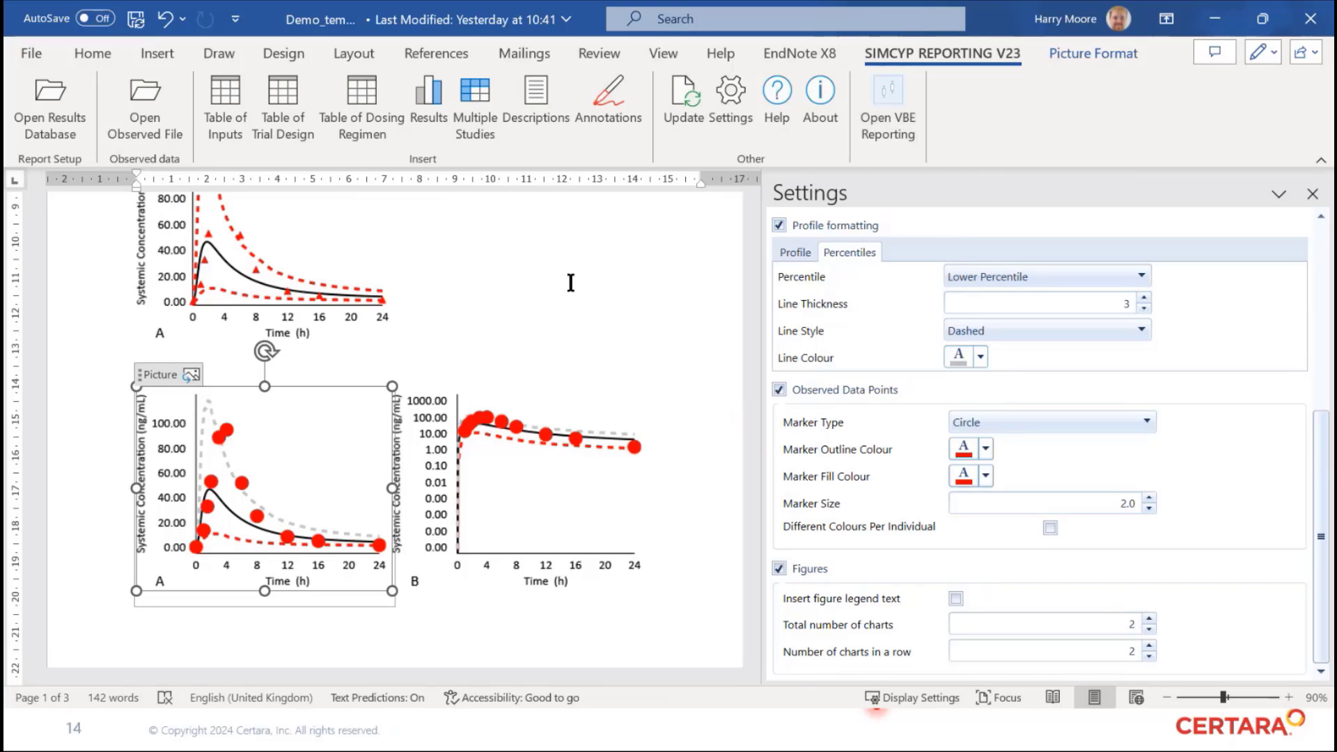
Place the cursor below the Absorption paragraph and switch the results output from Concentration Profile to Graph of Trial Statistics
{"action": "scroll", "coordinate": [493, 396], "scroll_direction": "down", "scroll_amount": 10}
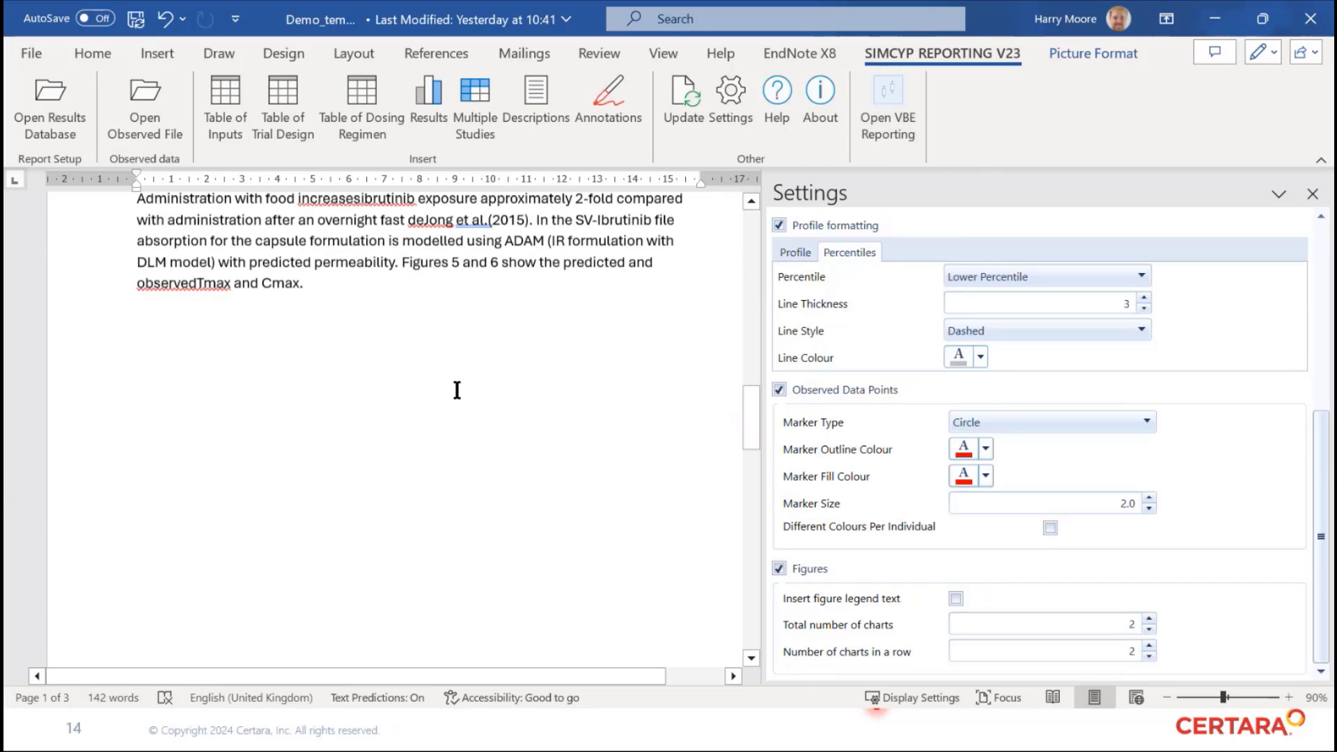
{"action": "left_click", "coordinate": [238, 319]}
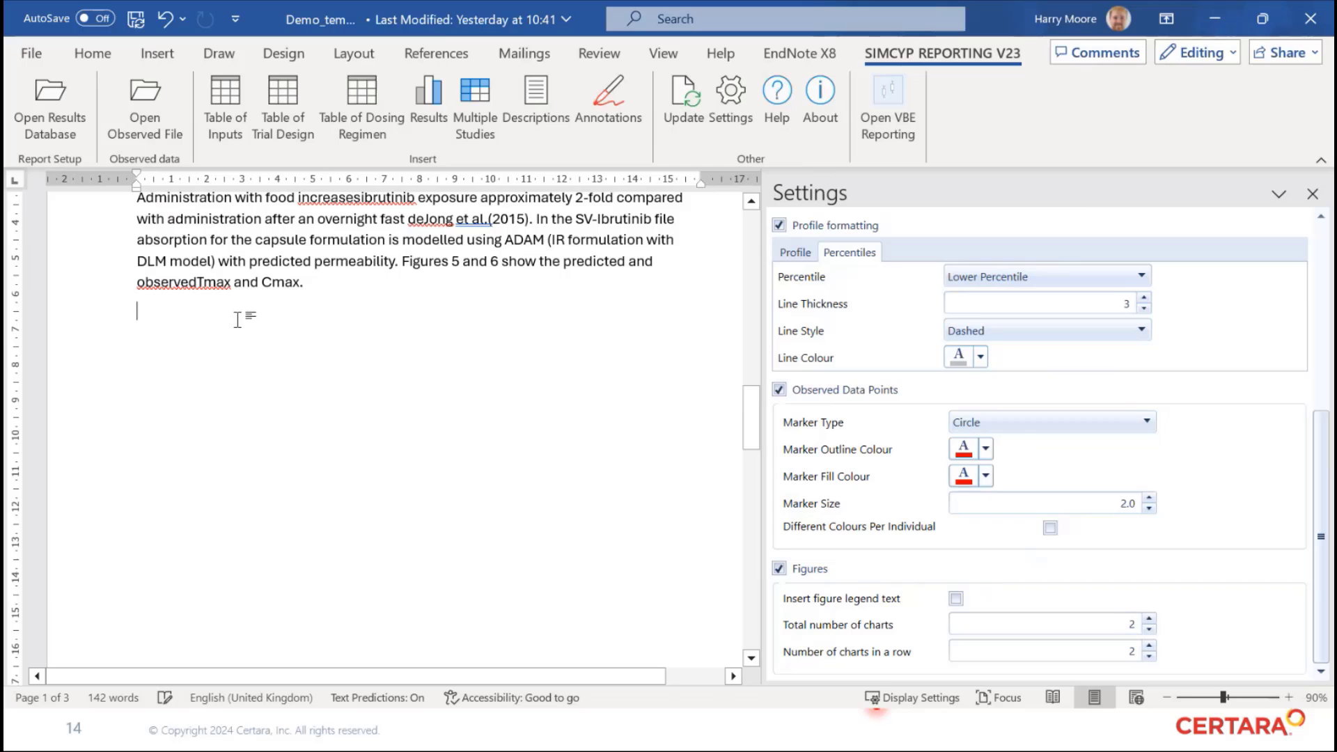
{"action": "left_click", "coordinate": [438, 94]}
{"action": "scroll", "coordinate": [266, 382], "scroll_direction": "up", "scroll_amount": 3}
{"action": "scroll", "coordinate": [933, 419], "scroll_direction": "up", "scroll_amount": 5}
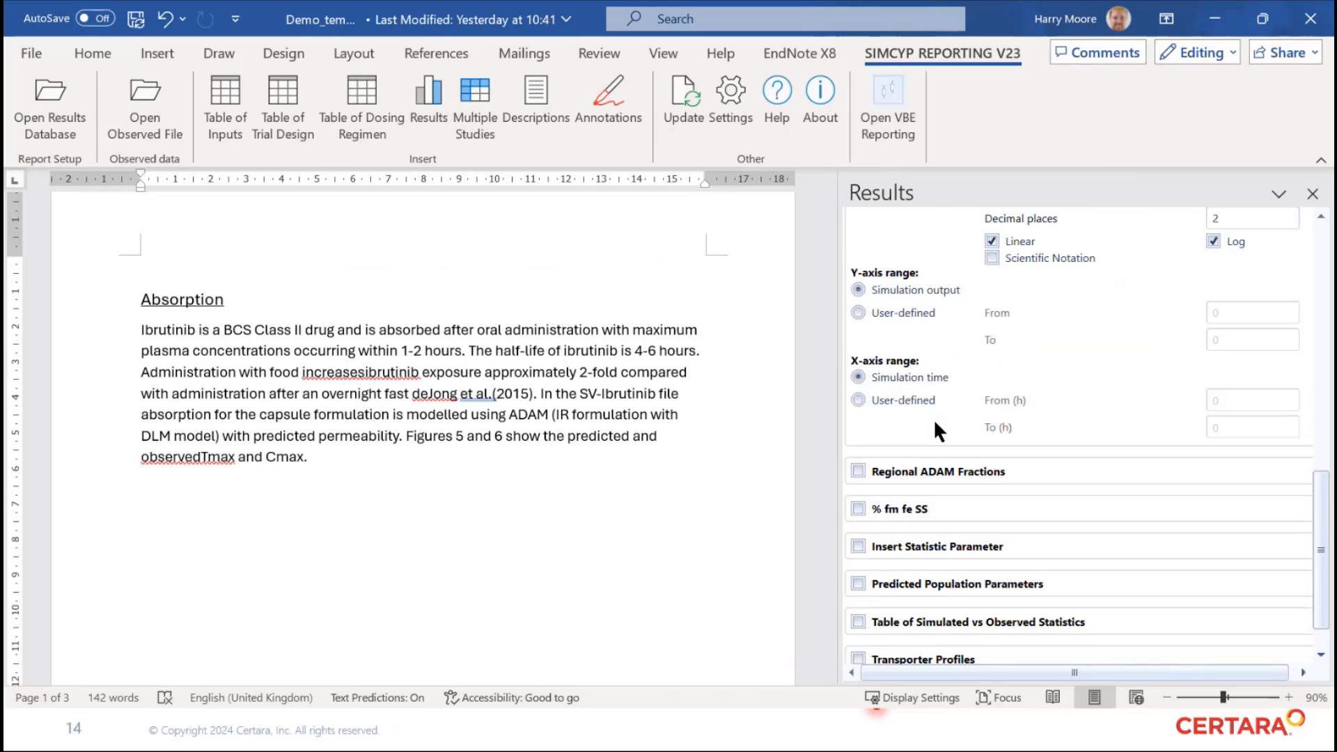
{"action": "scroll", "coordinate": [919, 411], "scroll_direction": "up", "scroll_amount": 1}
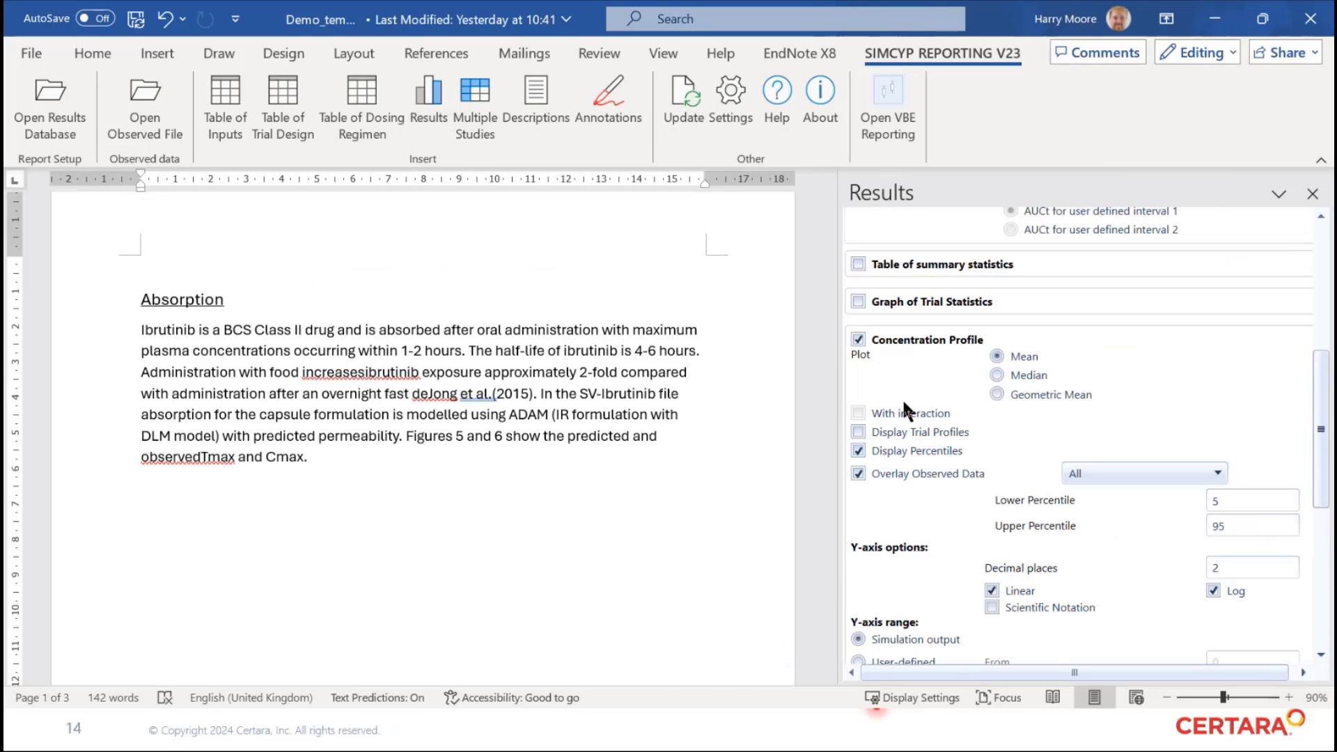
{"action": "left_click", "coordinate": [858, 338]}
{"action": "left_click", "coordinate": [858, 345]}
{"action": "scroll", "coordinate": [445, 509], "scroll_direction": "up", "scroll_amount": 5}
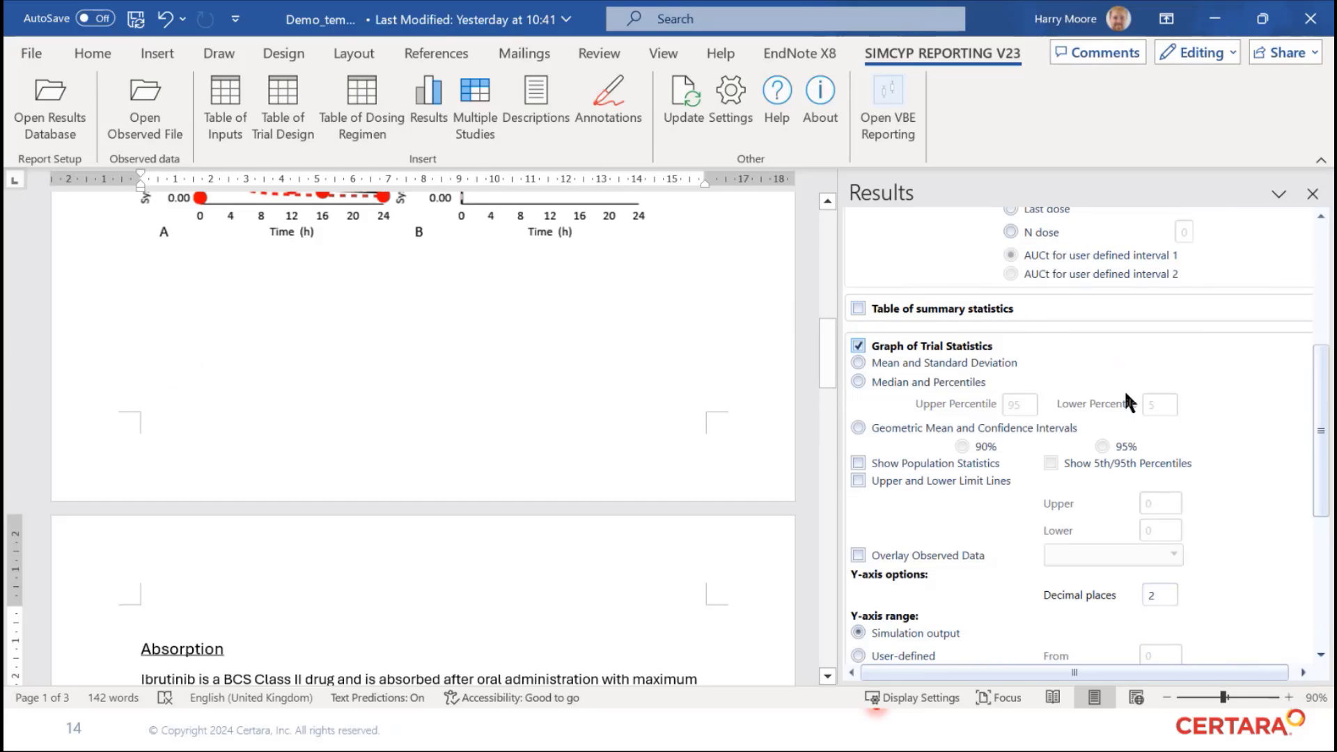
Set the results parameters to Cmax and tmax, removing AUC from the selection
{"action": "scroll", "coordinate": [1124, 390], "scroll_direction": "up", "scroll_amount": 5}
{"action": "scroll", "coordinate": [627, 448], "scroll_direction": "down", "scroll_amount": 8}
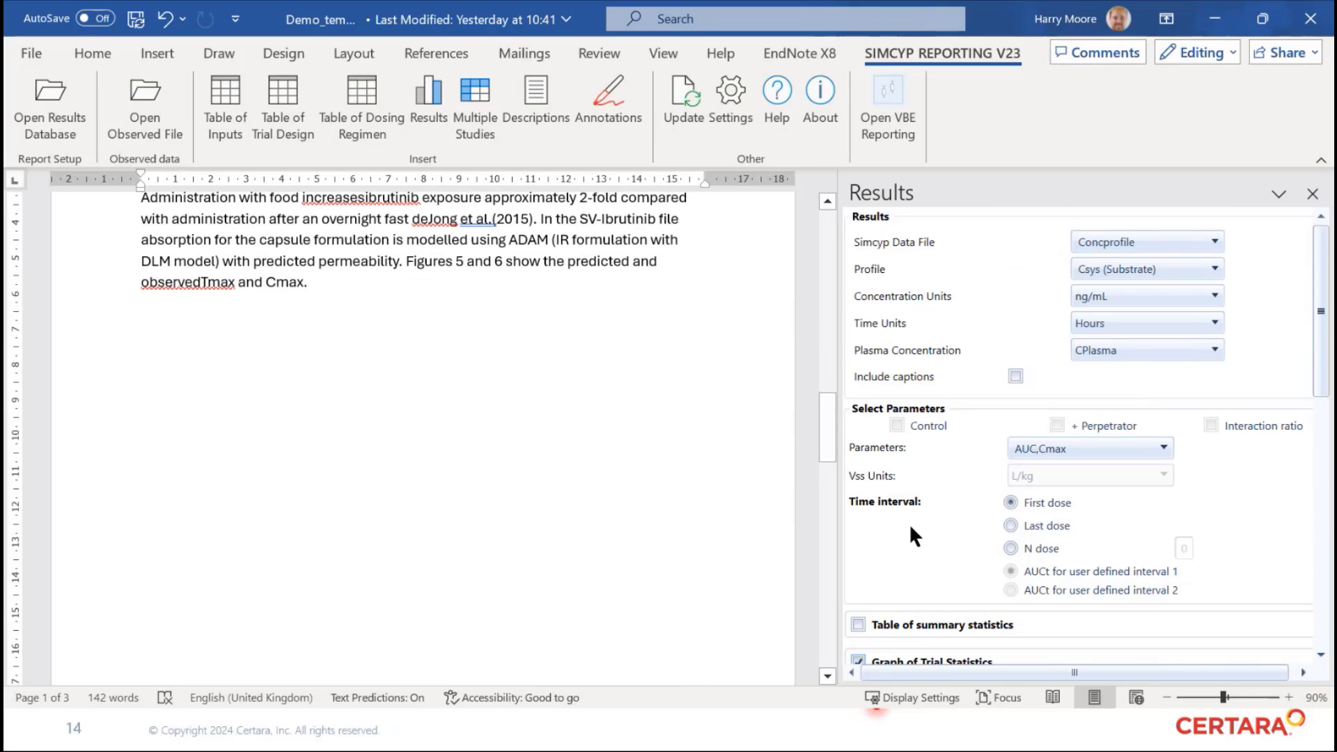
{"action": "left_click", "coordinate": [1062, 446]}
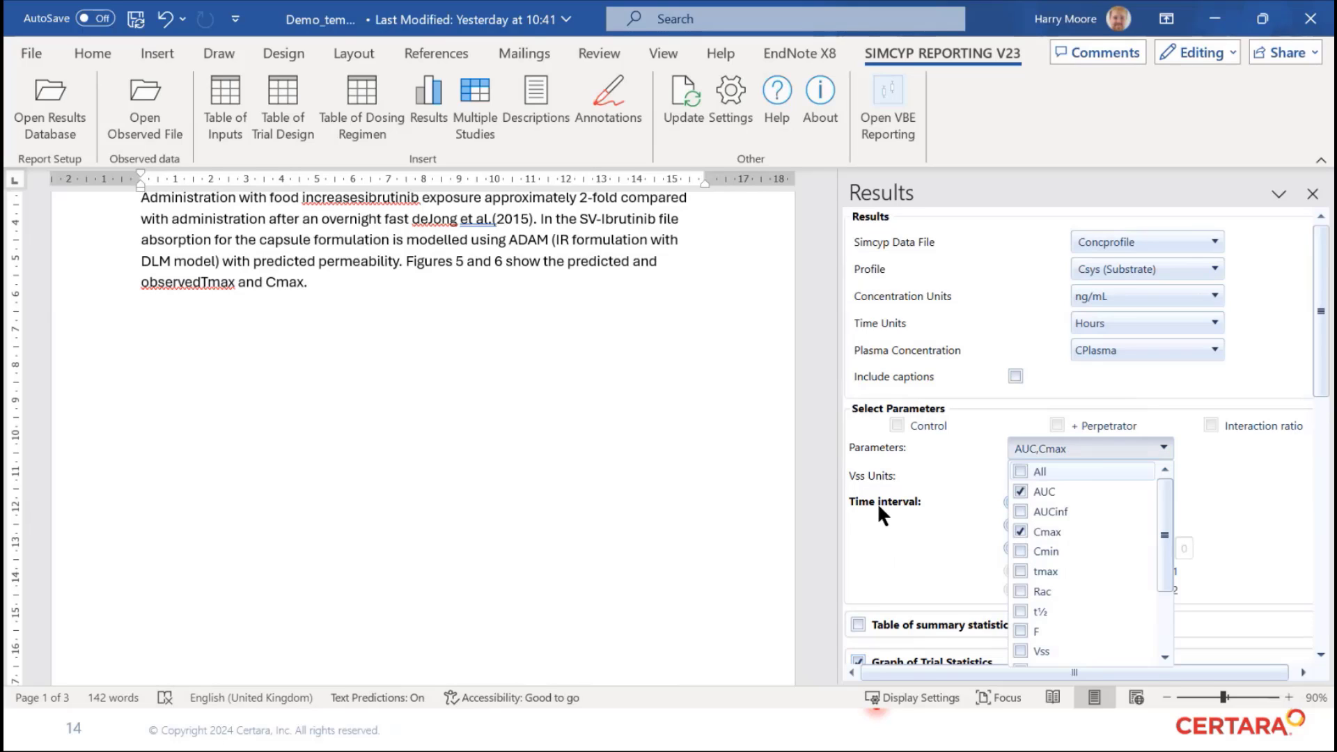
{"action": "left_click", "coordinate": [1051, 490]}
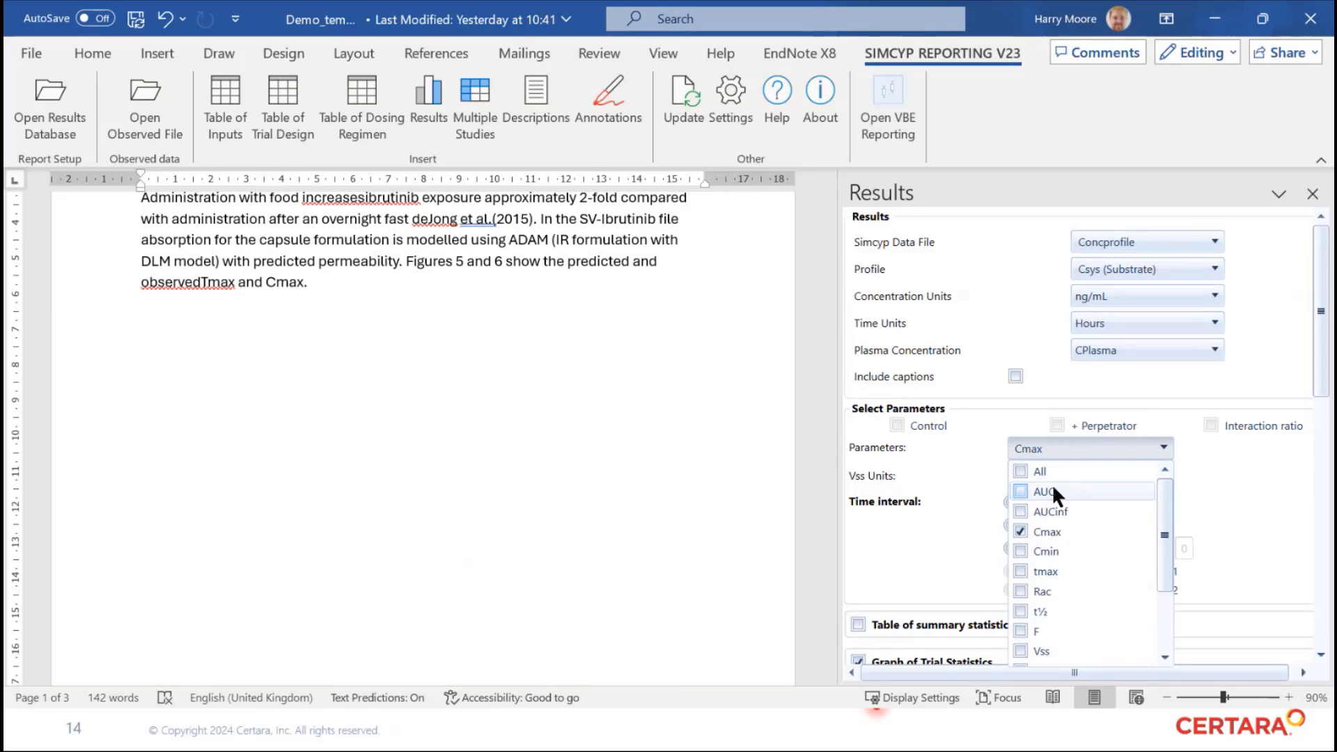
{"action": "left_click", "coordinate": [1043, 573]}
{"action": "left_click", "coordinate": [1085, 447]}
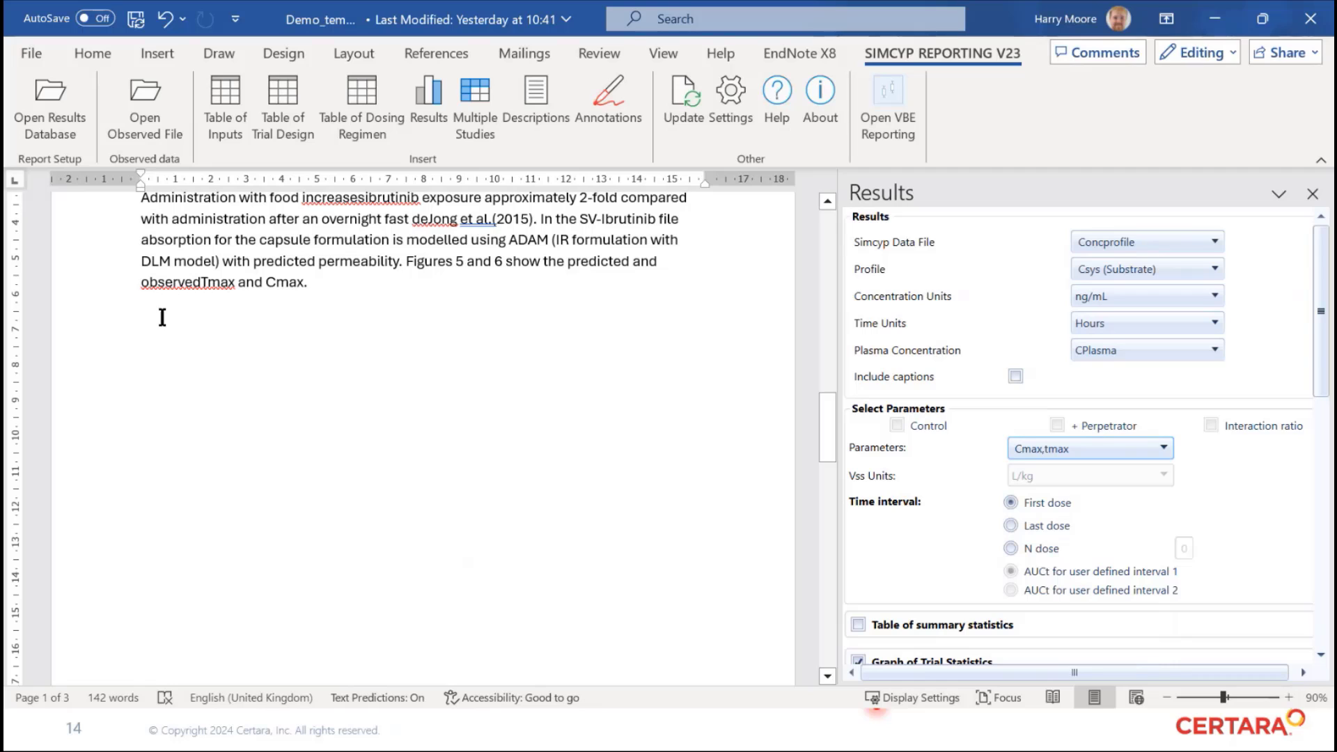
Select Median and Percentiles as the statistic for the Graph of Trial Statistics
{"action": "scroll", "coordinate": [1093, 501], "scroll_direction": "down", "scroll_amount": 2}
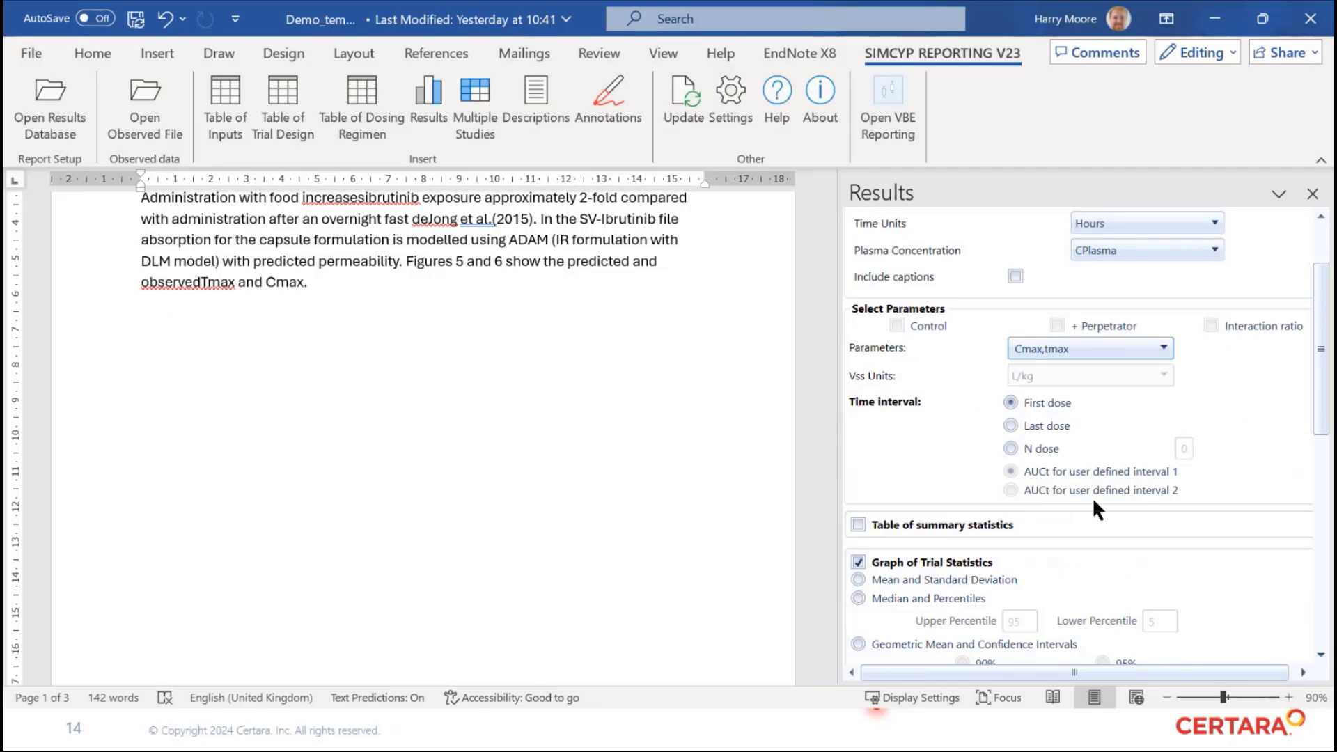
{"action": "scroll", "coordinate": [1059, 487], "scroll_direction": "down", "scroll_amount": 10}
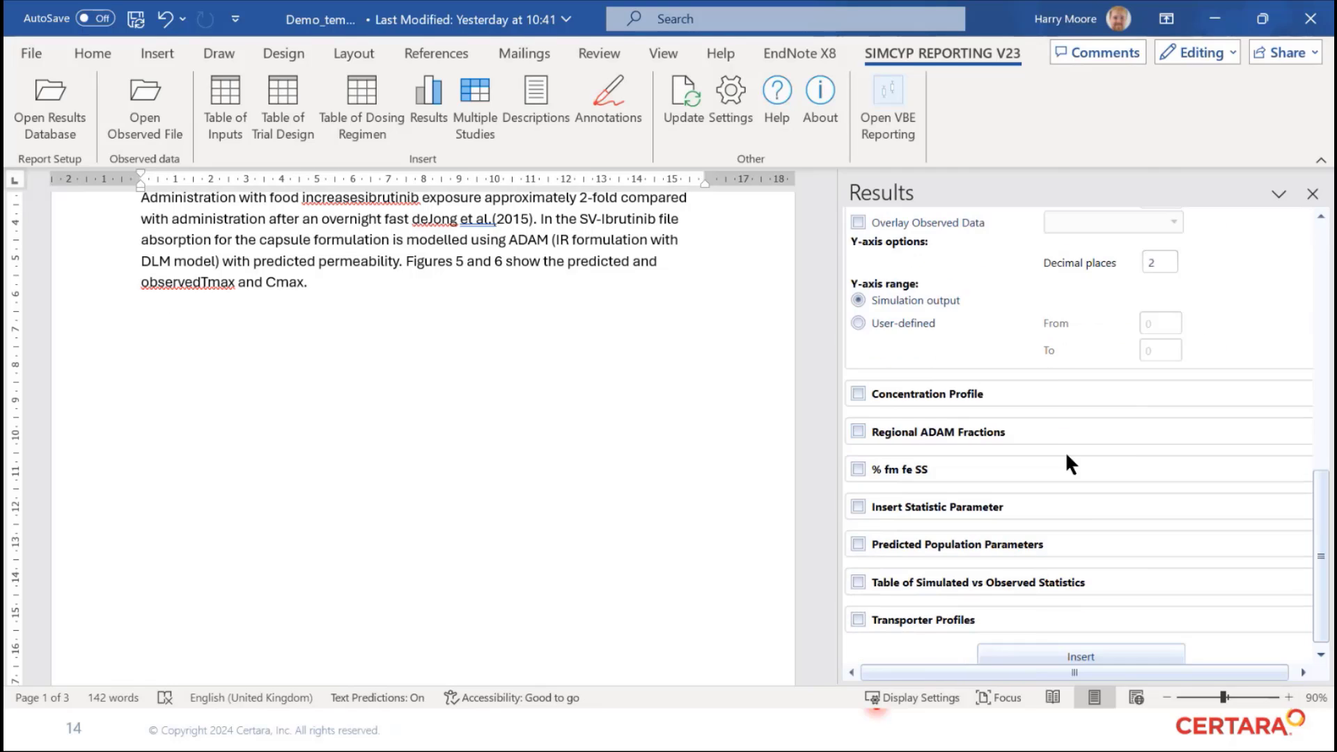
{"action": "scroll", "coordinate": [1063, 450], "scroll_direction": "up", "scroll_amount": 5}
{"action": "left_click", "coordinate": [856, 296]}
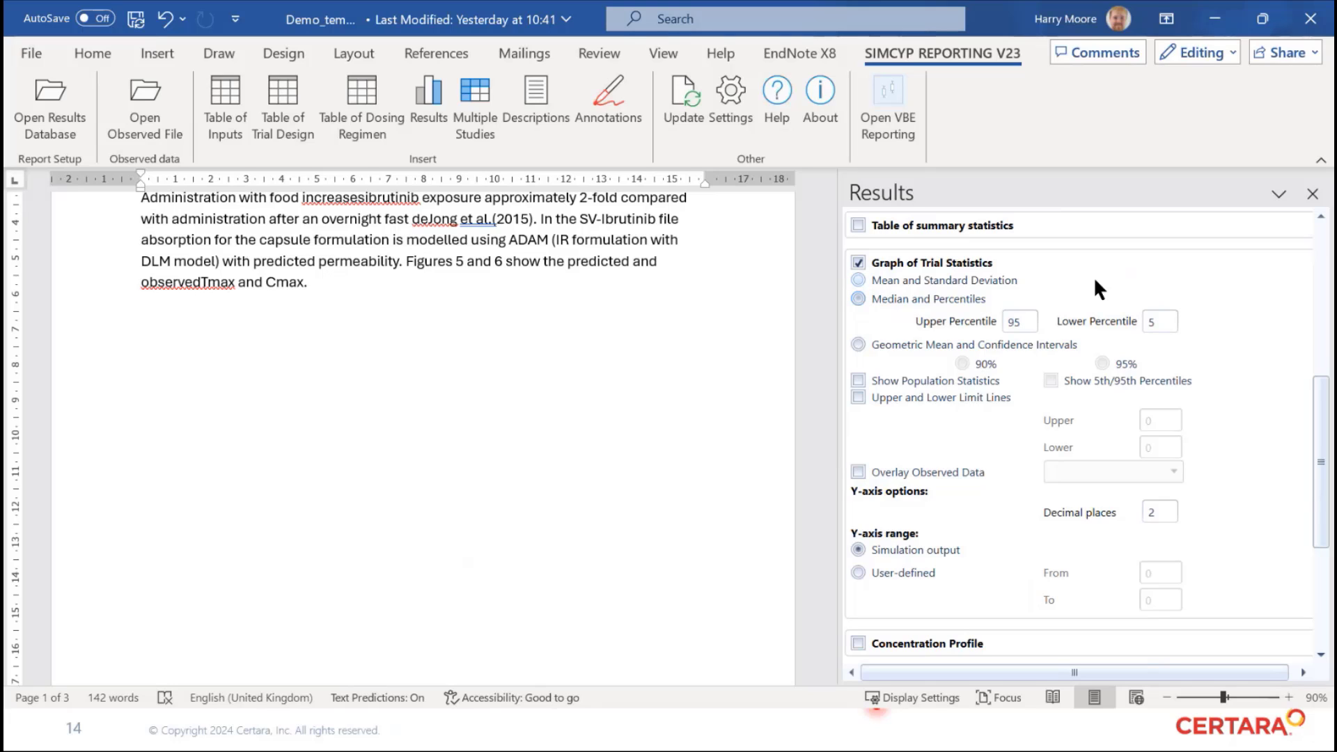
{"action": "scroll", "coordinate": [950, 481], "scroll_direction": "down", "scroll_amount": 5}
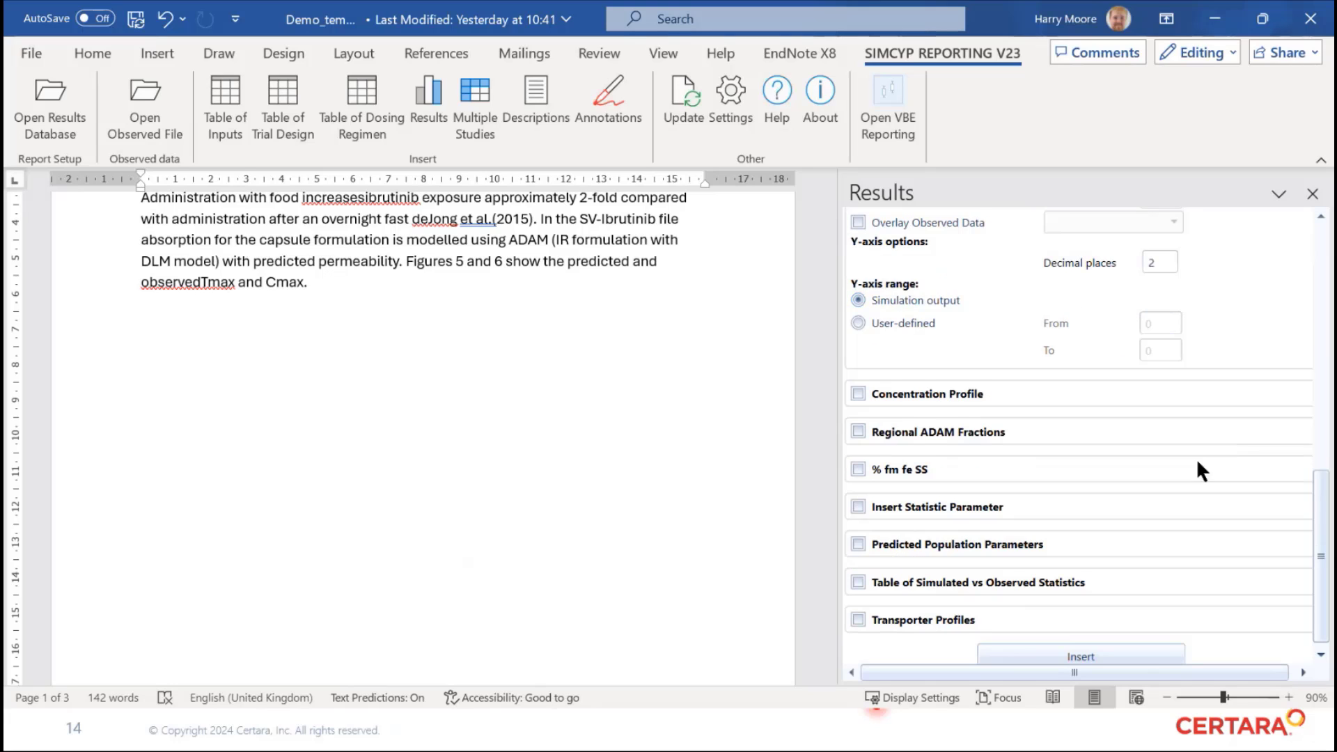
Insert the Cmax and tmax trial statistics graphs below the Absorption paragraph
{"action": "left_click", "coordinate": [1109, 644]}
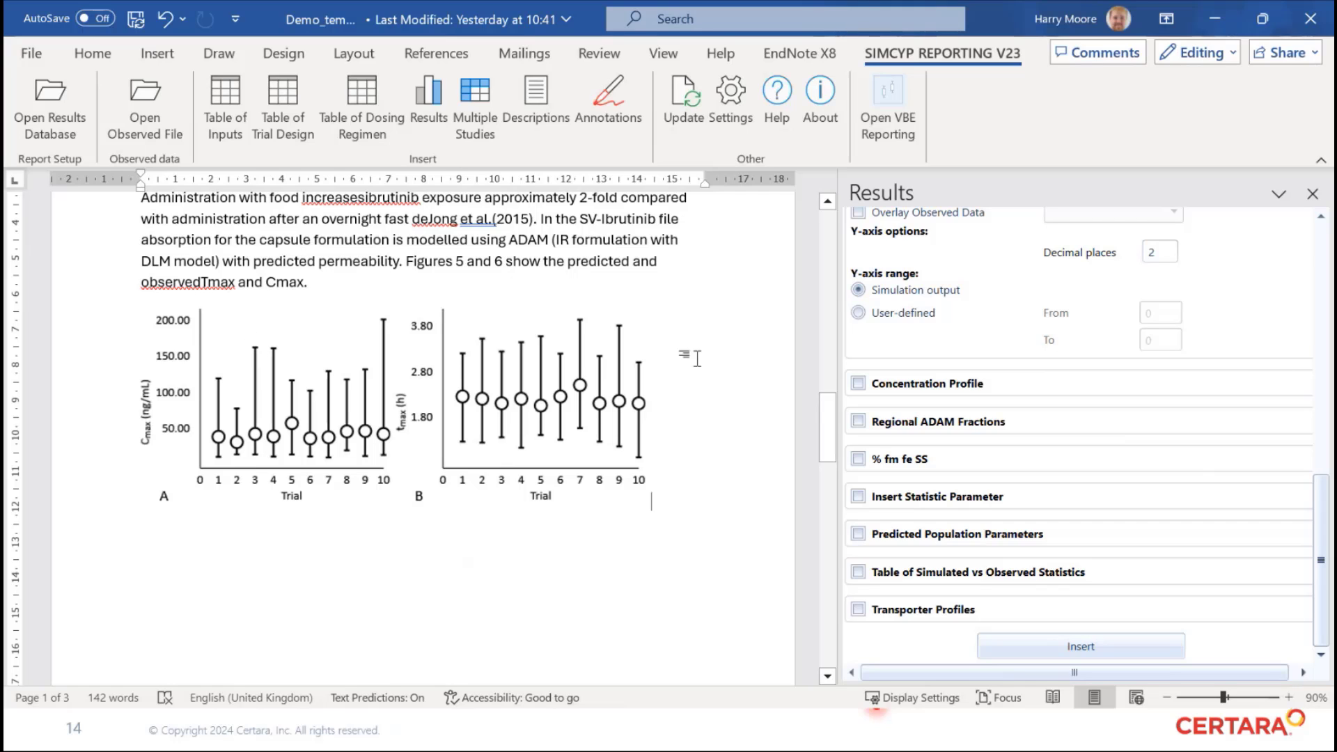
Place the cursor below the Interaction paragraph and open the Multiple Studies settings in a widened pane, keeping AUC ratio as the parameter
{"action": "scroll", "coordinate": [571, 360], "scroll_direction": "down", "scroll_amount": 10}
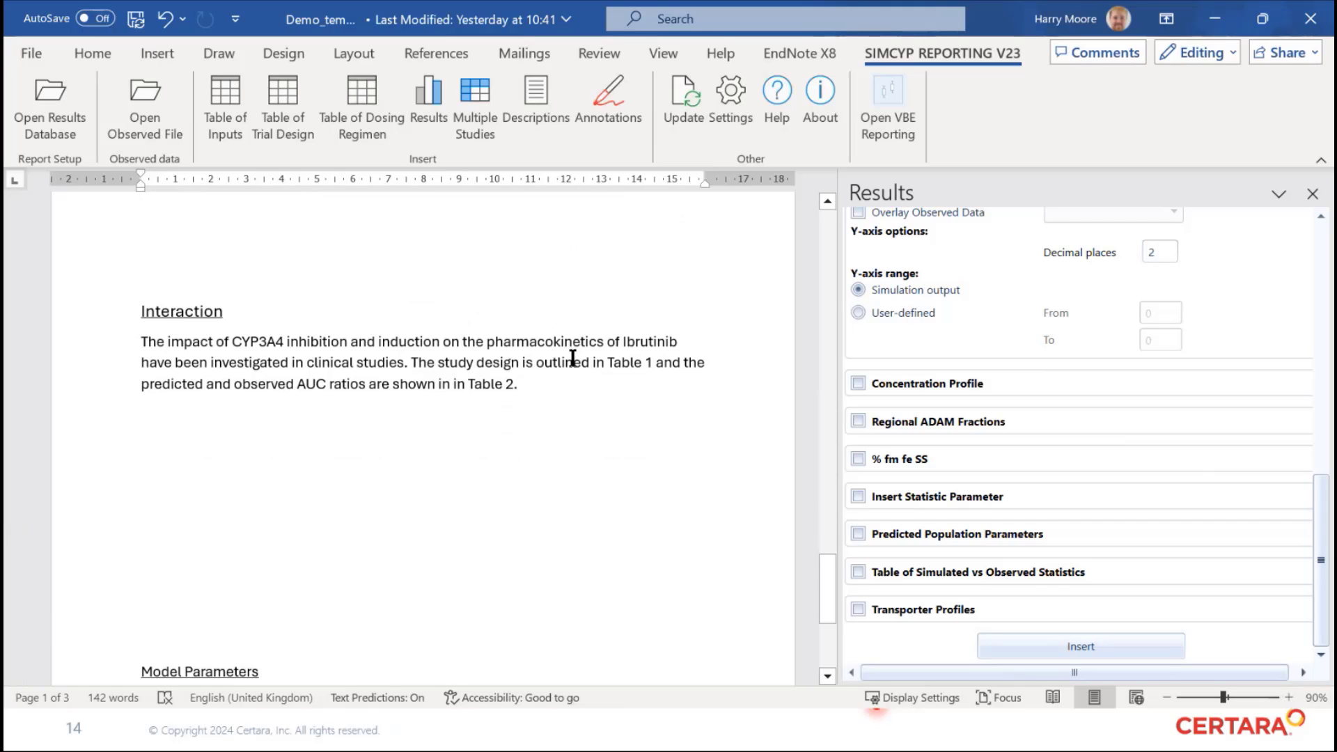
{"action": "scroll", "coordinate": [569, 362], "scroll_direction": "up", "scroll_amount": 1}
{"action": "left_click", "coordinate": [201, 383]}
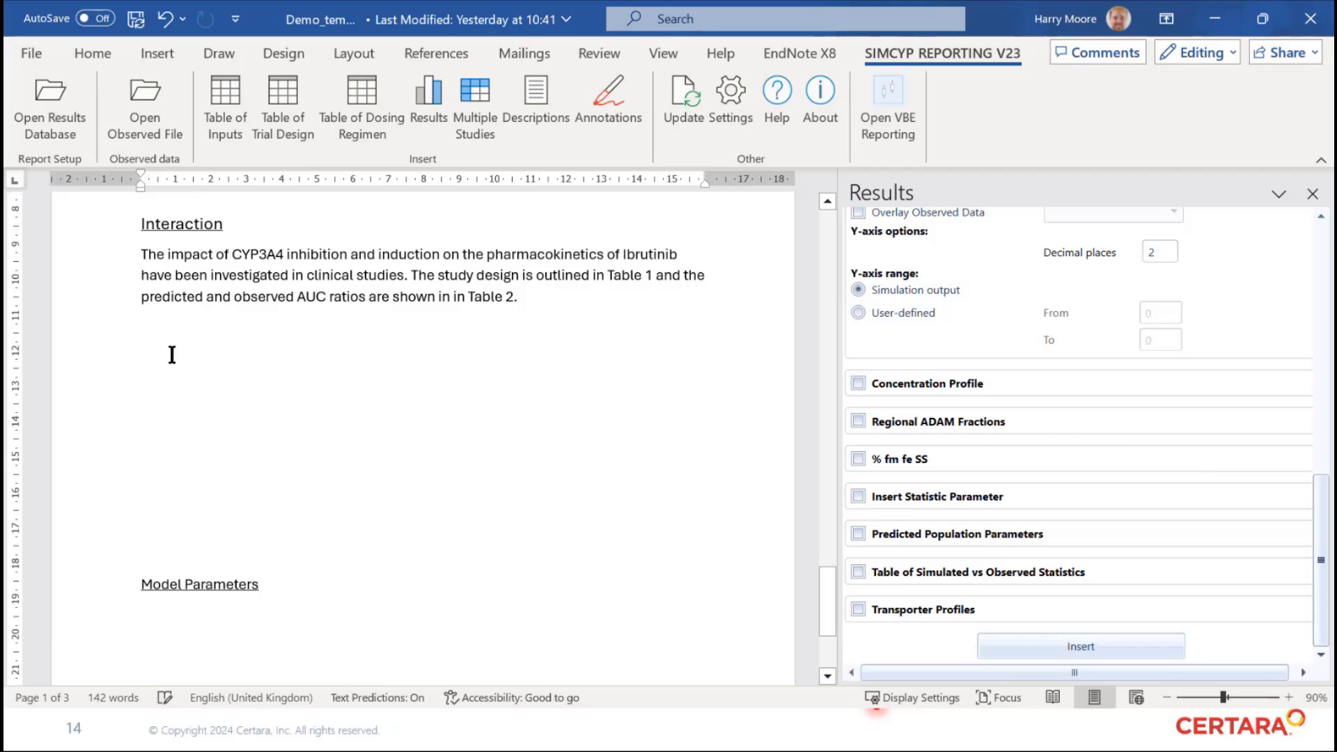
{"action": "left_click", "coordinate": [487, 110]}
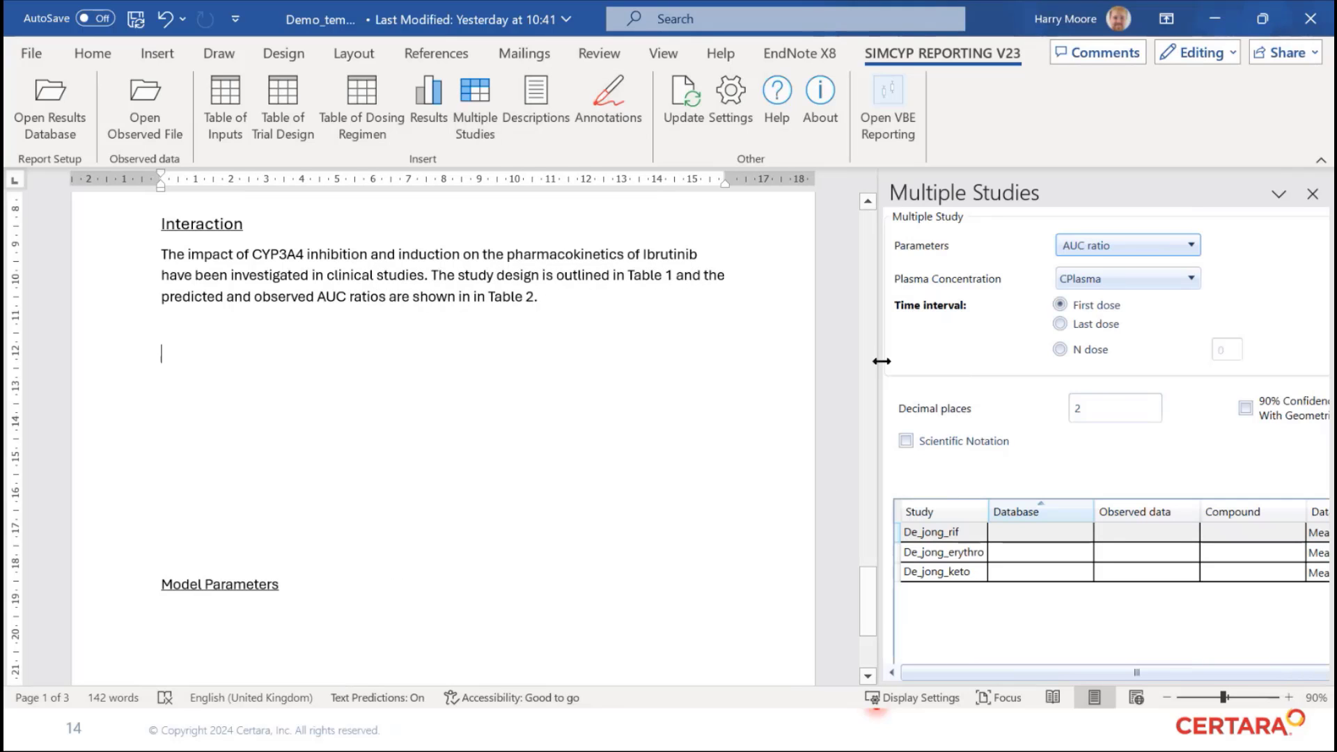
{"action": "left_click_drag", "start_coordinate": [880, 355], "coordinate": [662, 340]}
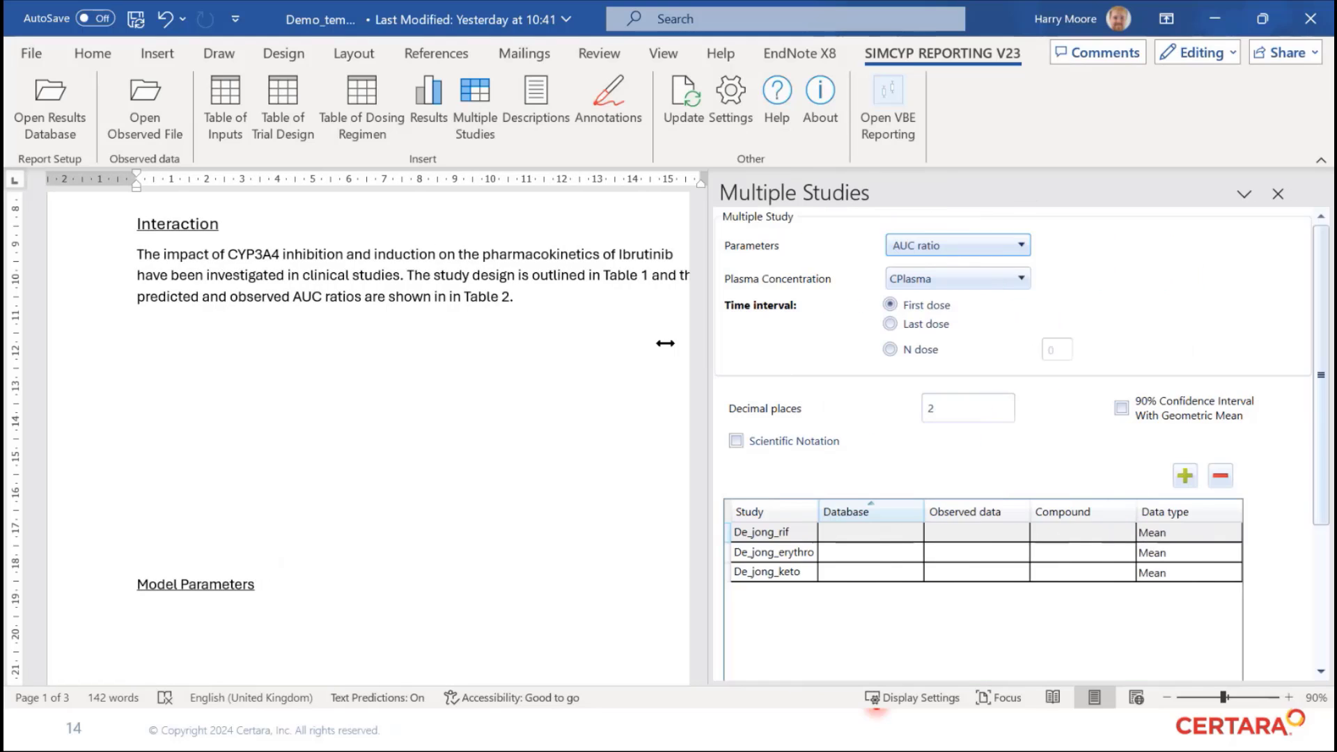
{"action": "left_click", "coordinate": [880, 244]}
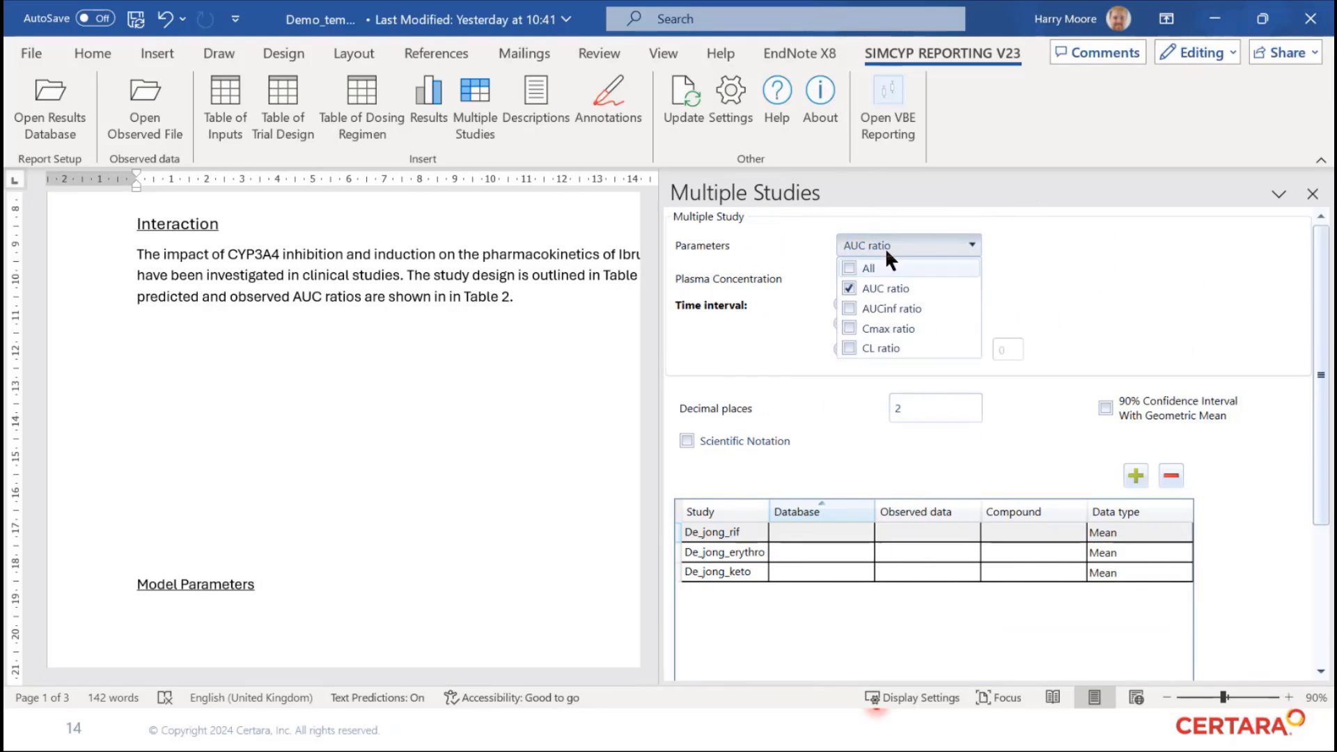
{"action": "left_click", "coordinate": [891, 332]}
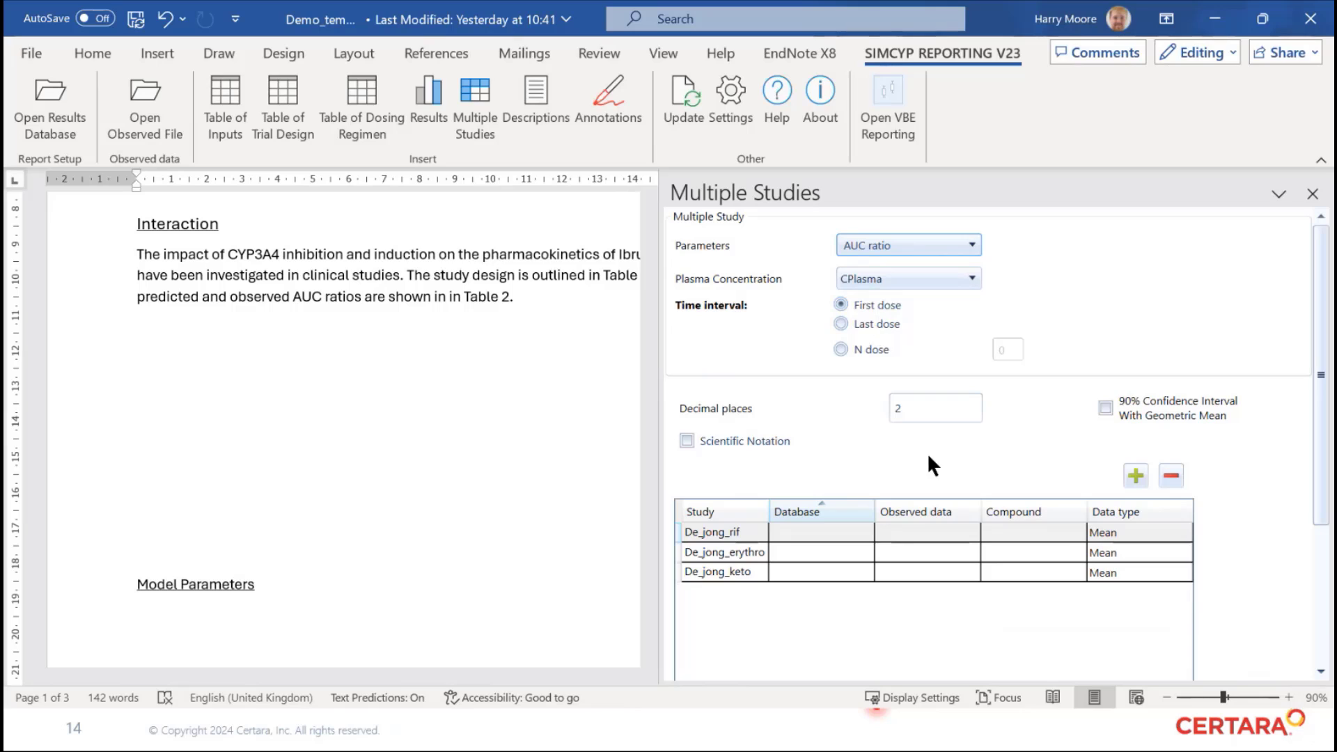
Assign the De_jong_rif, De_jong_keto and De_jong_erythro databases to the studies with the same names
{"action": "left_click", "coordinate": [794, 531]}
{"action": "left_click", "coordinate": [814, 535]}
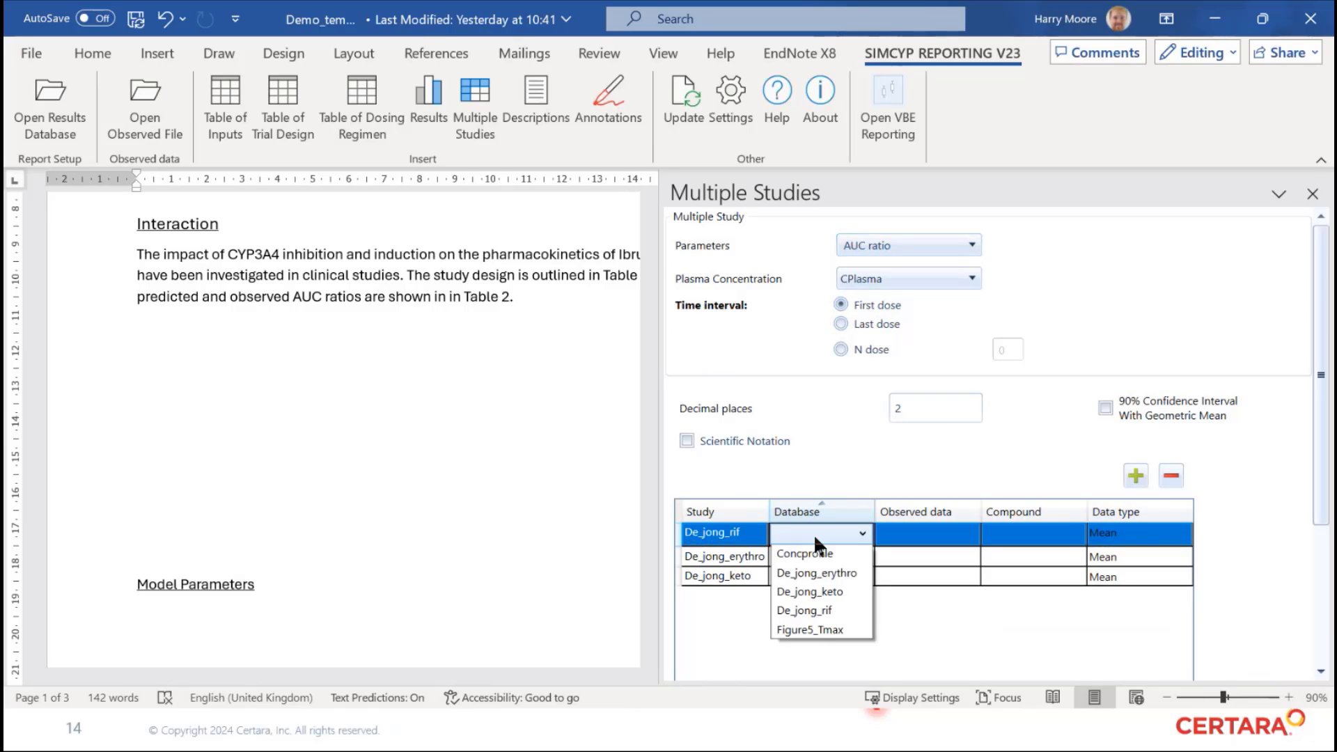
{"action": "left_click", "coordinate": [824, 610]}
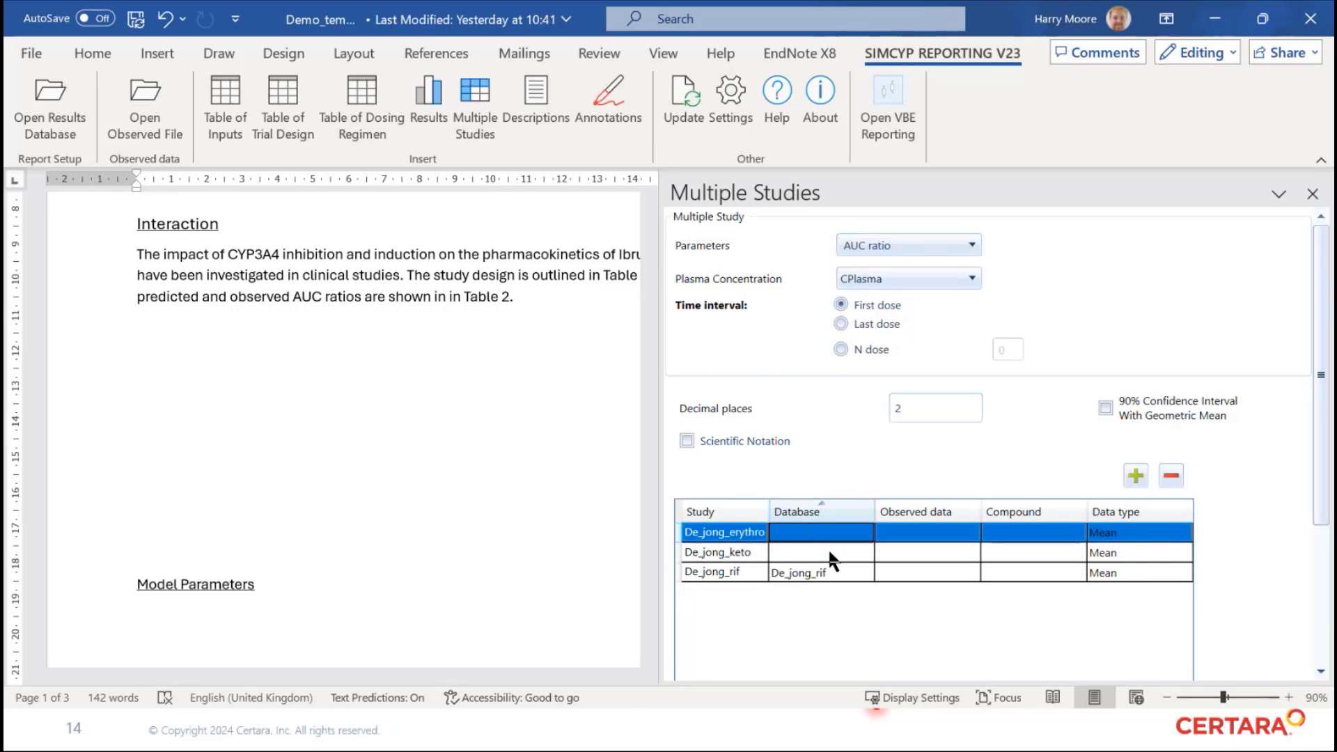
{"action": "left_click", "coordinate": [829, 550]}
{"action": "left_click", "coordinate": [825, 550]}
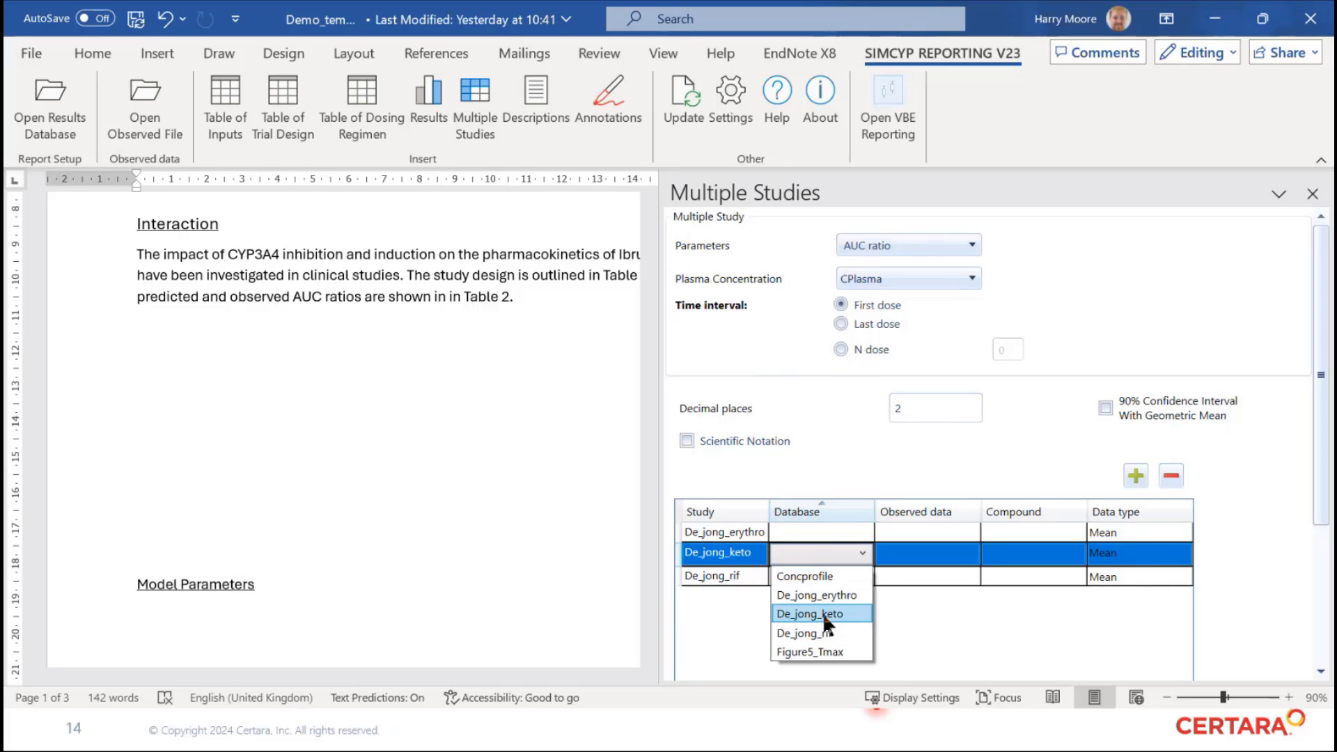
{"action": "left_click", "coordinate": [824, 614]}
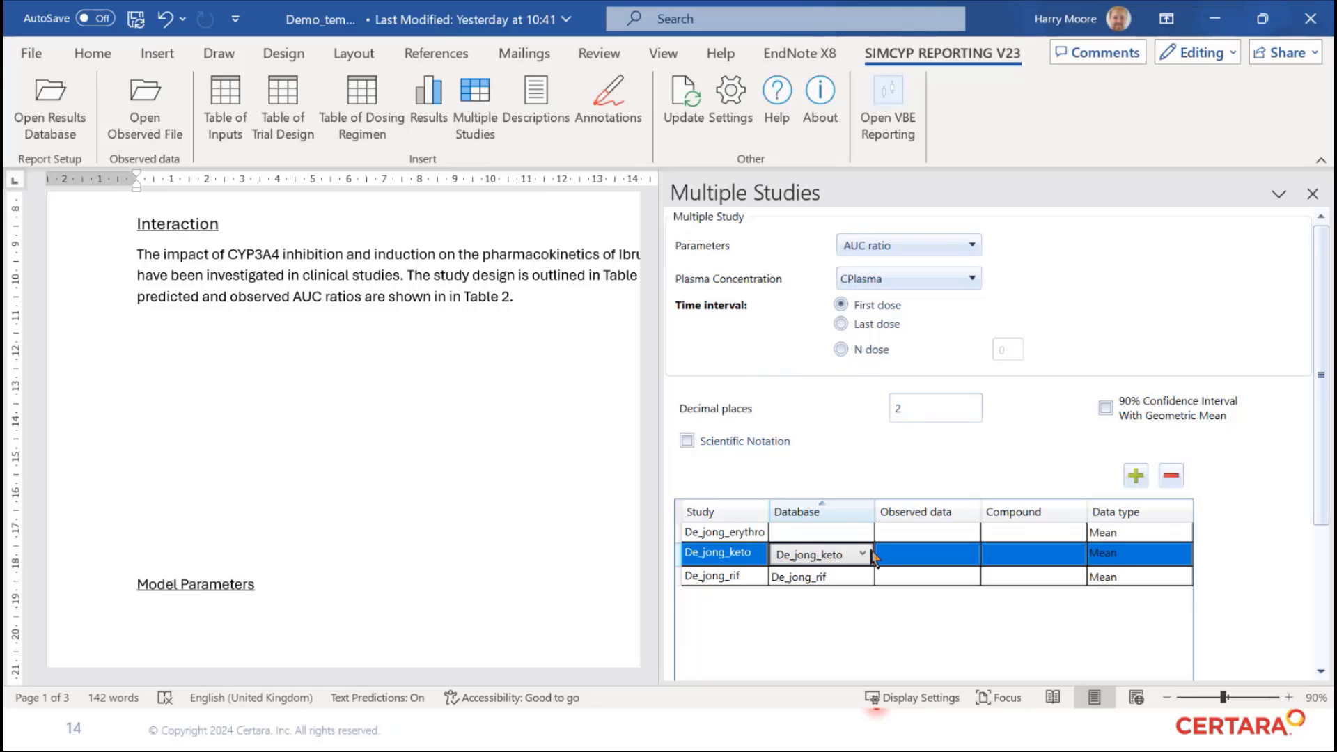
{"action": "left_click", "coordinate": [875, 552]}
{"action": "left_click", "coordinate": [854, 529]}
{"action": "left_click", "coordinate": [859, 534]}
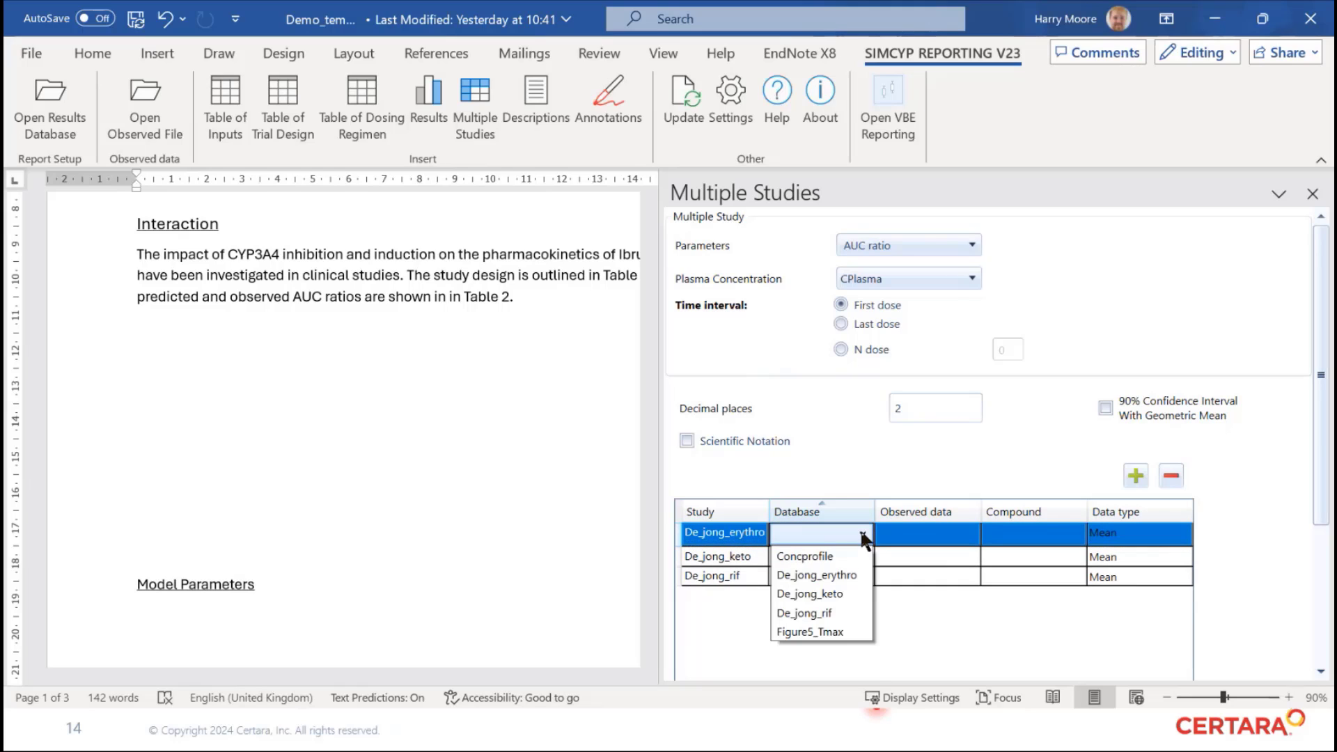
{"action": "left_click", "coordinate": [842, 582]}
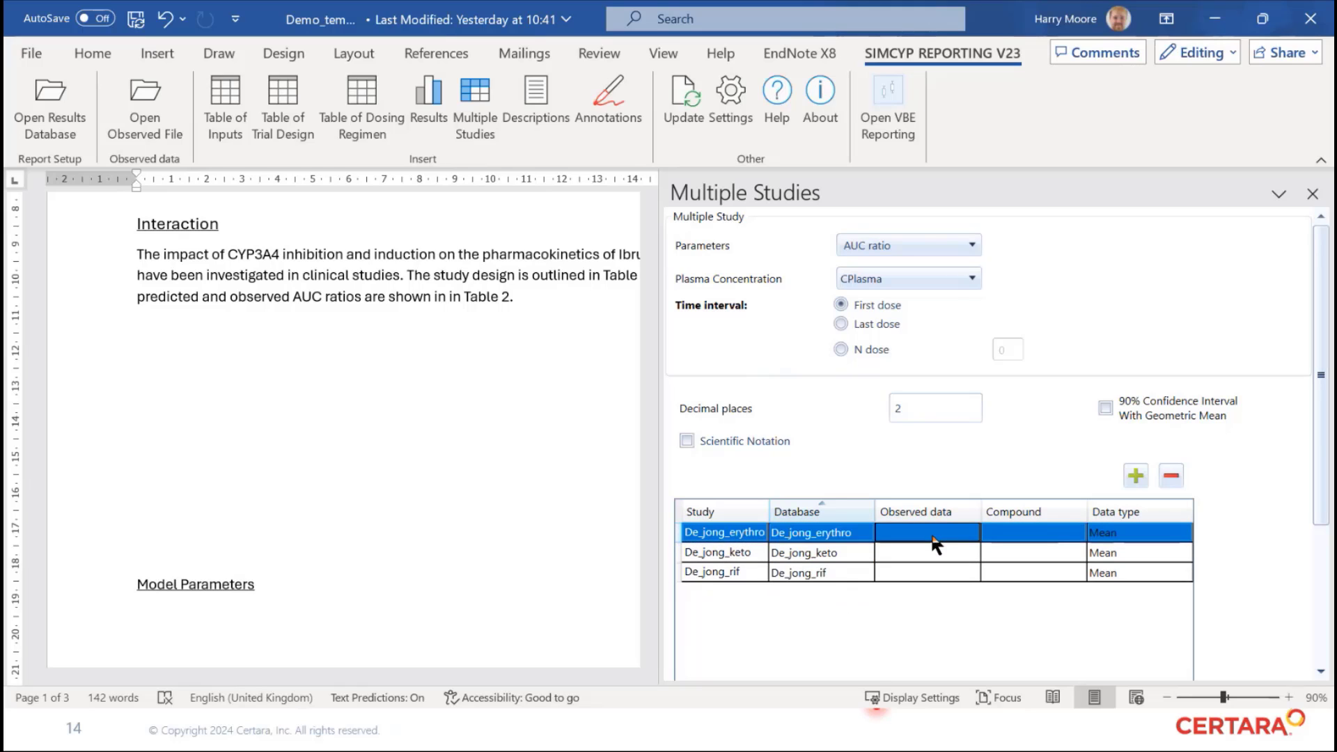
Set the observed data to Multiplestudies.xml for the De_jong_erythro, De_jong_keto and De_jong_rif studies
{"action": "left_click", "coordinate": [947, 534]}
{"action": "left_click", "coordinate": [945, 554]}
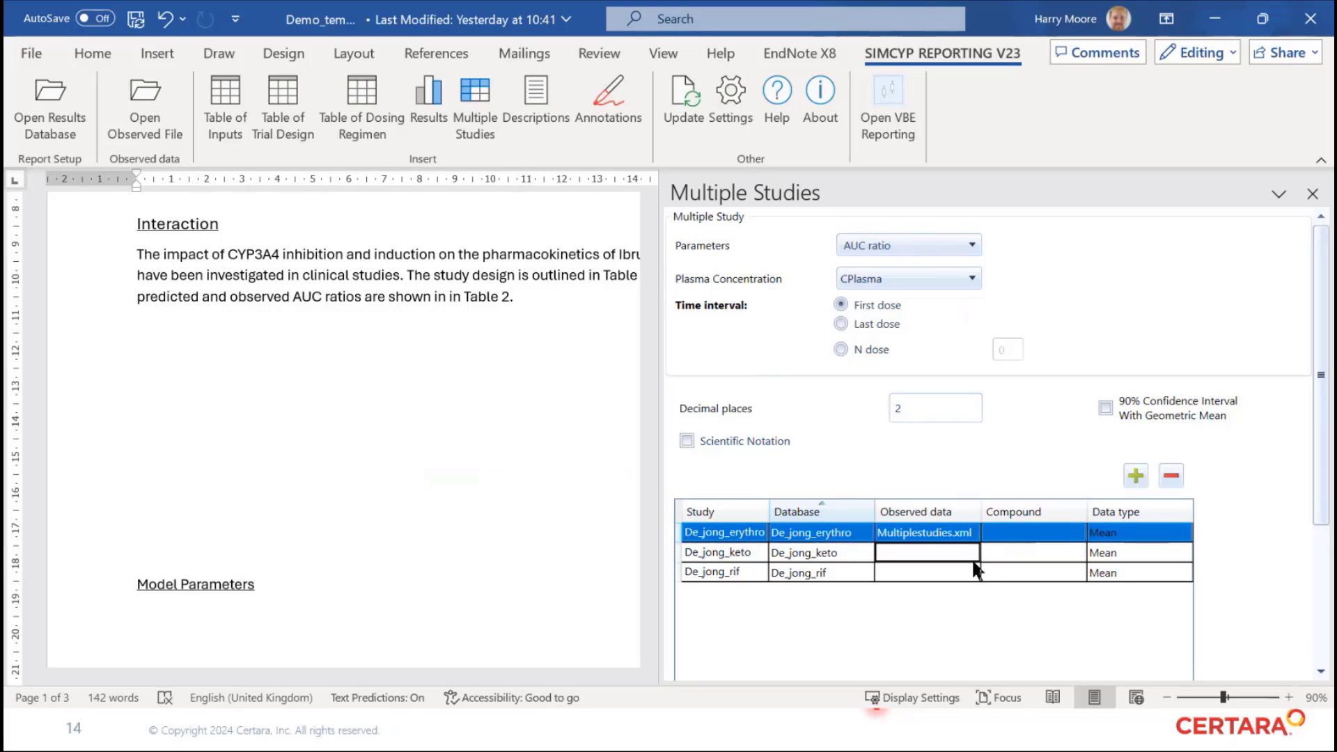
{"action": "left_click", "coordinate": [971, 557]}
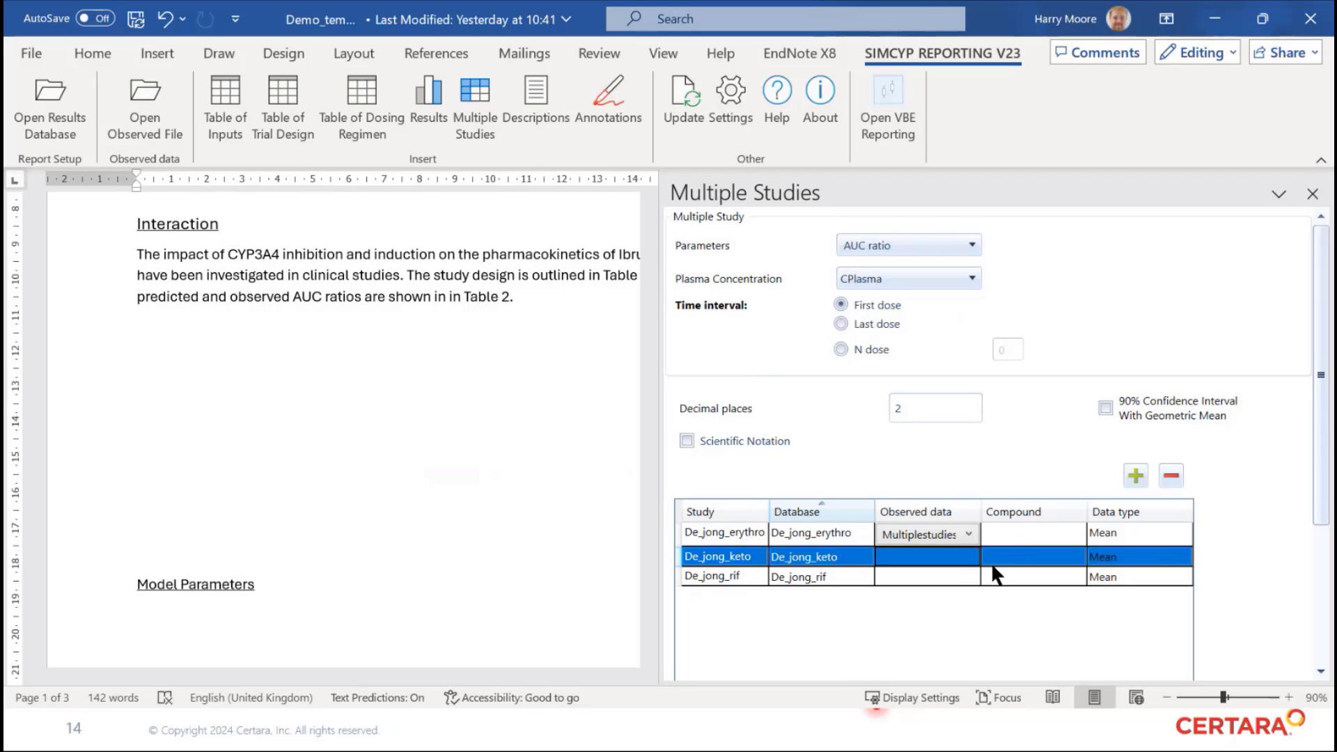
{"action": "left_click", "coordinate": [964, 577]}
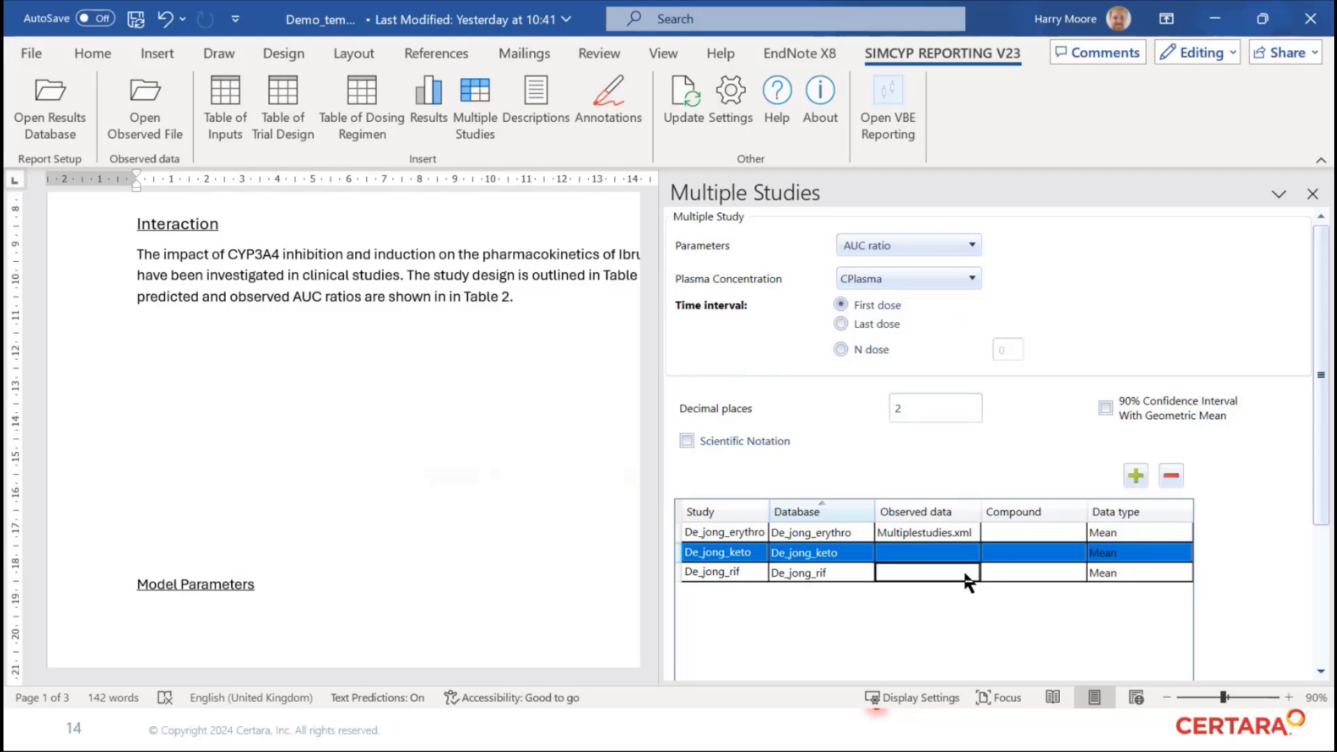
{"action": "left_click", "coordinate": [971, 552]}
{"action": "left_click", "coordinate": [971, 552]}
{"action": "left_click", "coordinate": [970, 555]}
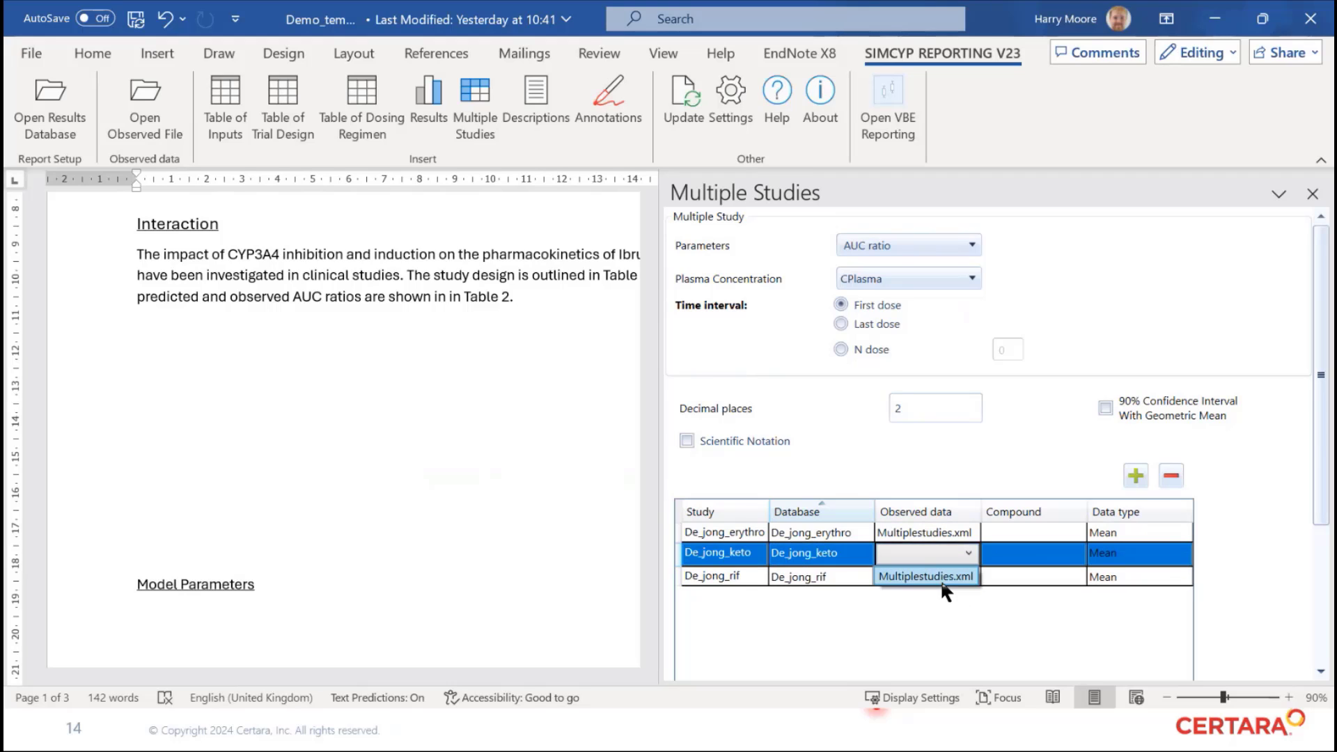
{"action": "left_click", "coordinate": [938, 579]}
{"action": "left_click", "coordinate": [965, 573]}
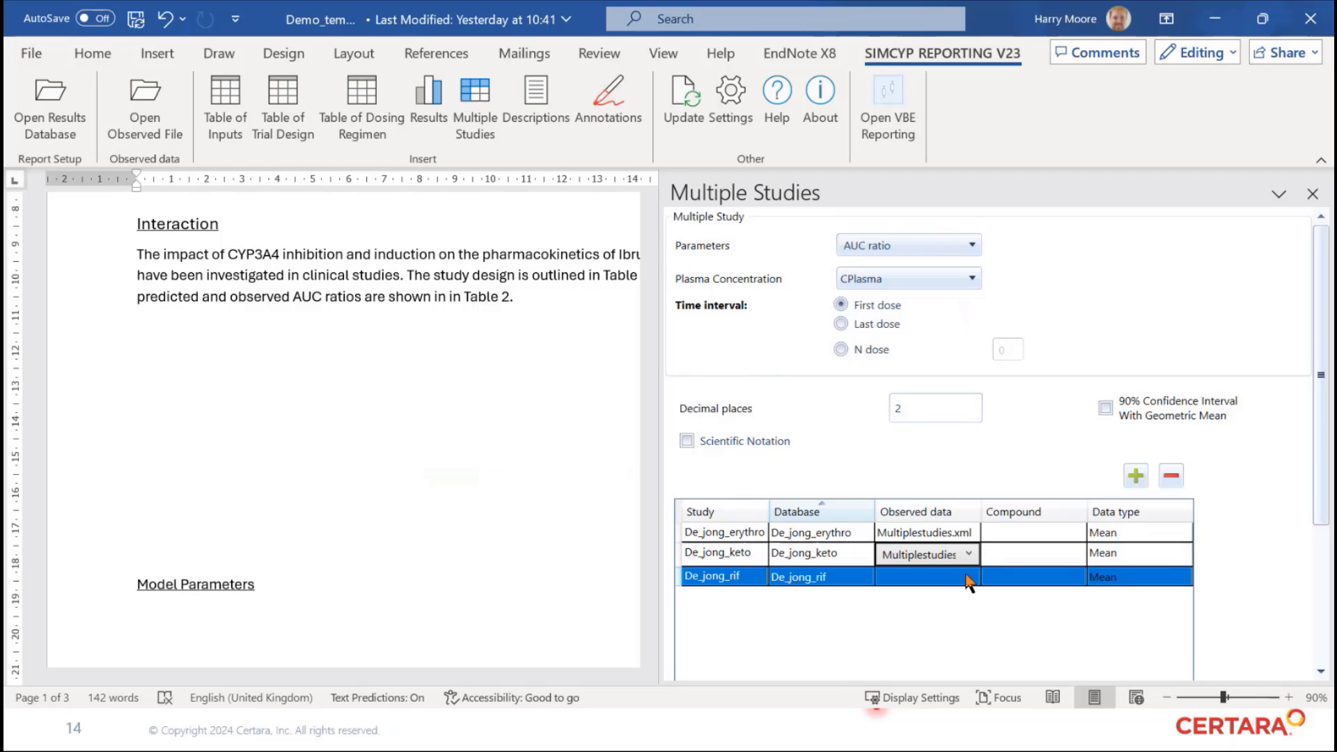
{"action": "left_click", "coordinate": [1002, 558]}
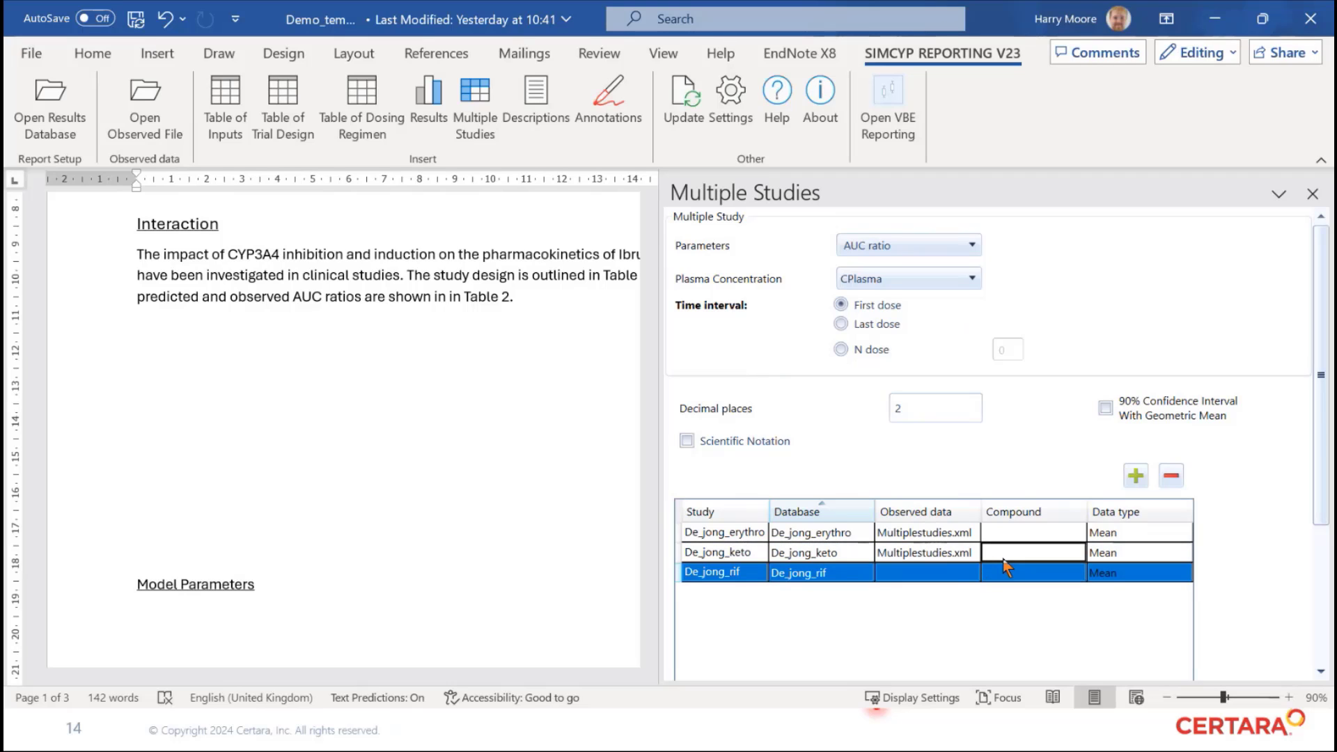
{"action": "left_click", "coordinate": [968, 572]}
{"action": "left_click", "coordinate": [968, 575]}
{"action": "left_click", "coordinate": [954, 597]}
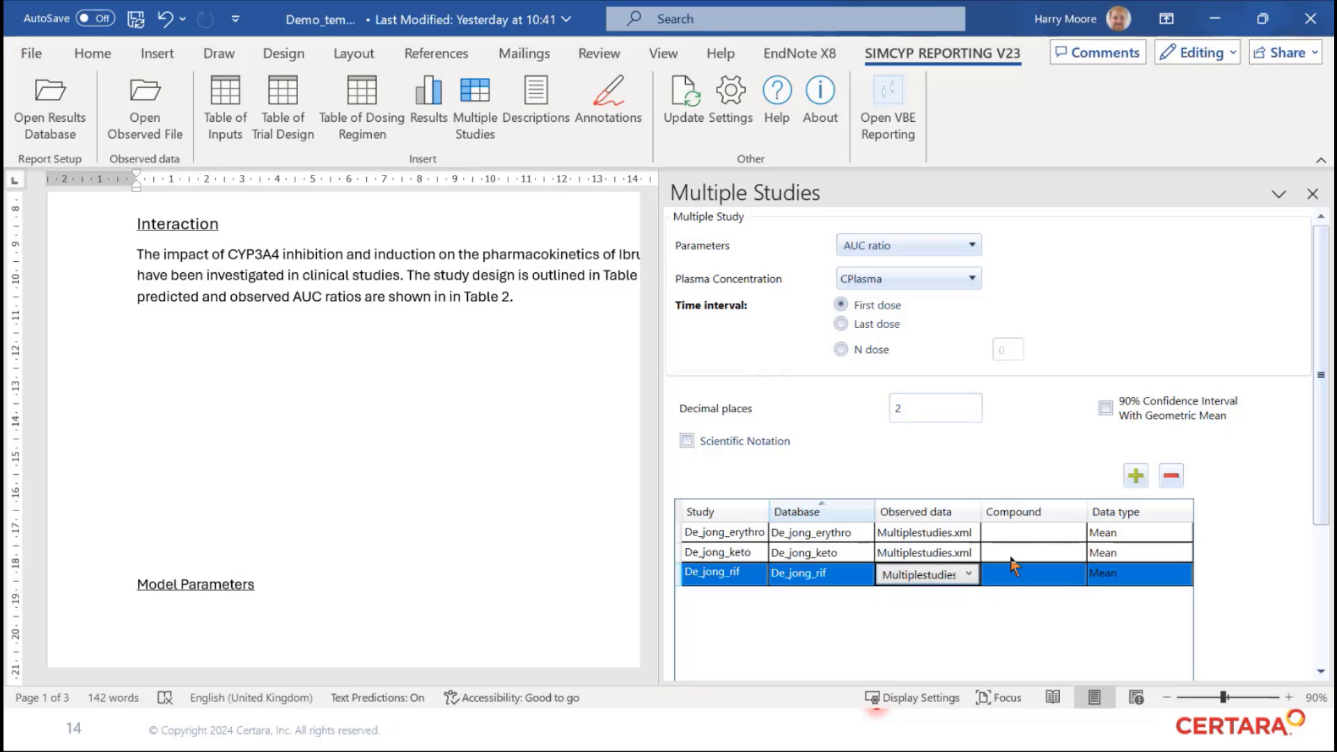
Set the compound to Substrate - (Ibrutinib) for the De_jong_erythro and De_jong_keto studies
{"action": "left_click", "coordinate": [1079, 536]}
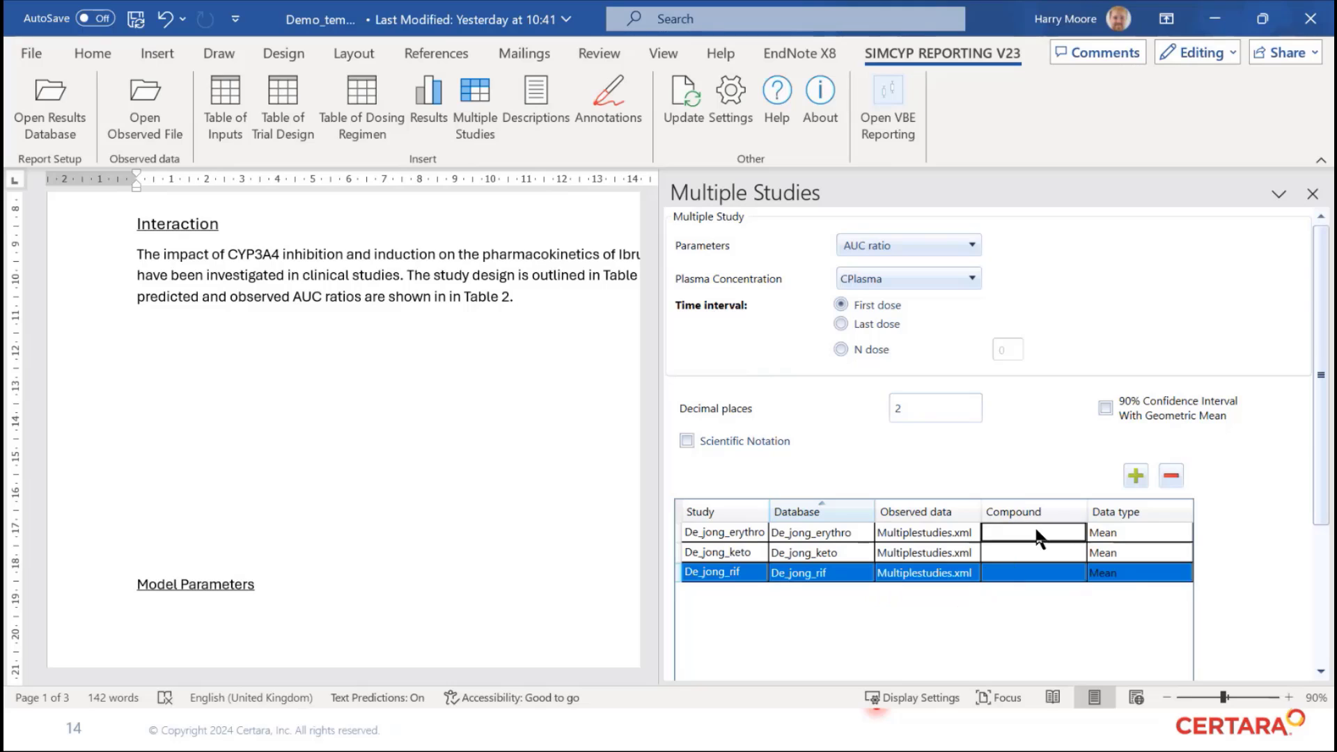
{"action": "left_click", "coordinate": [1075, 540]}
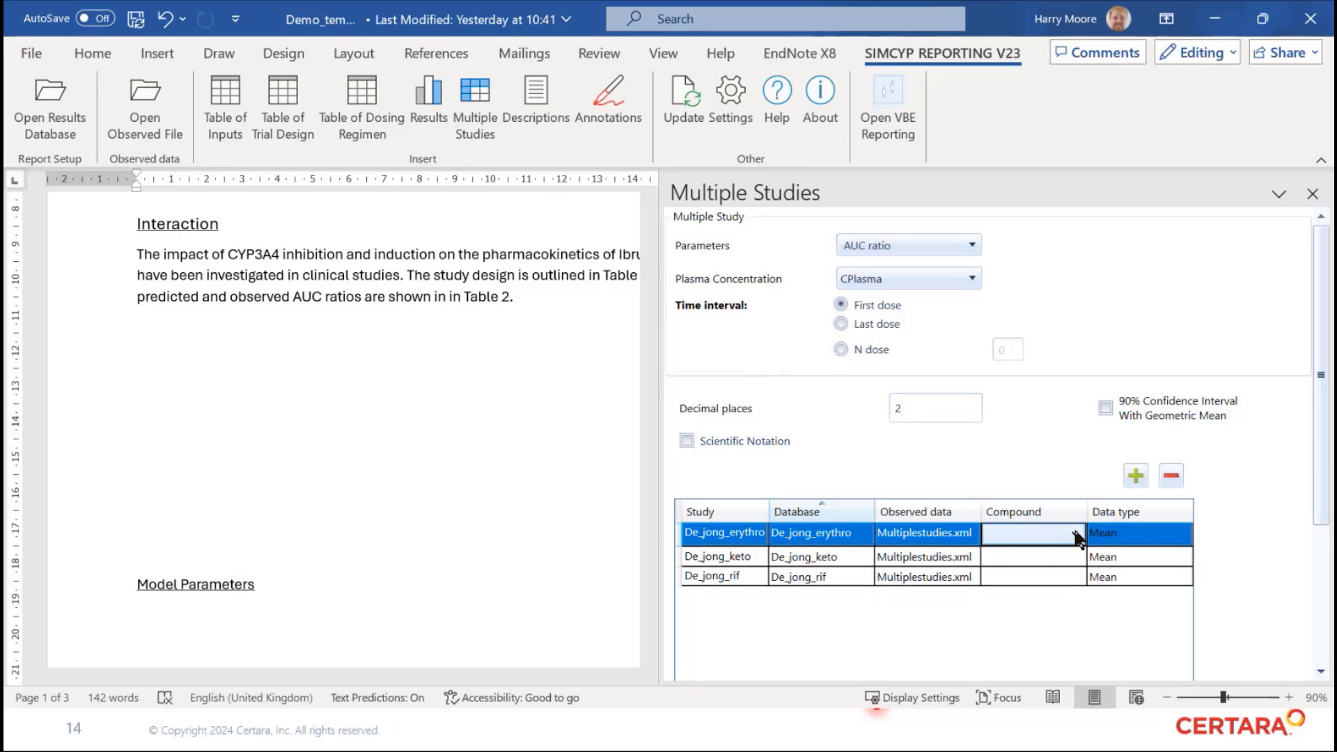
{"action": "left_click", "coordinate": [1076, 534]}
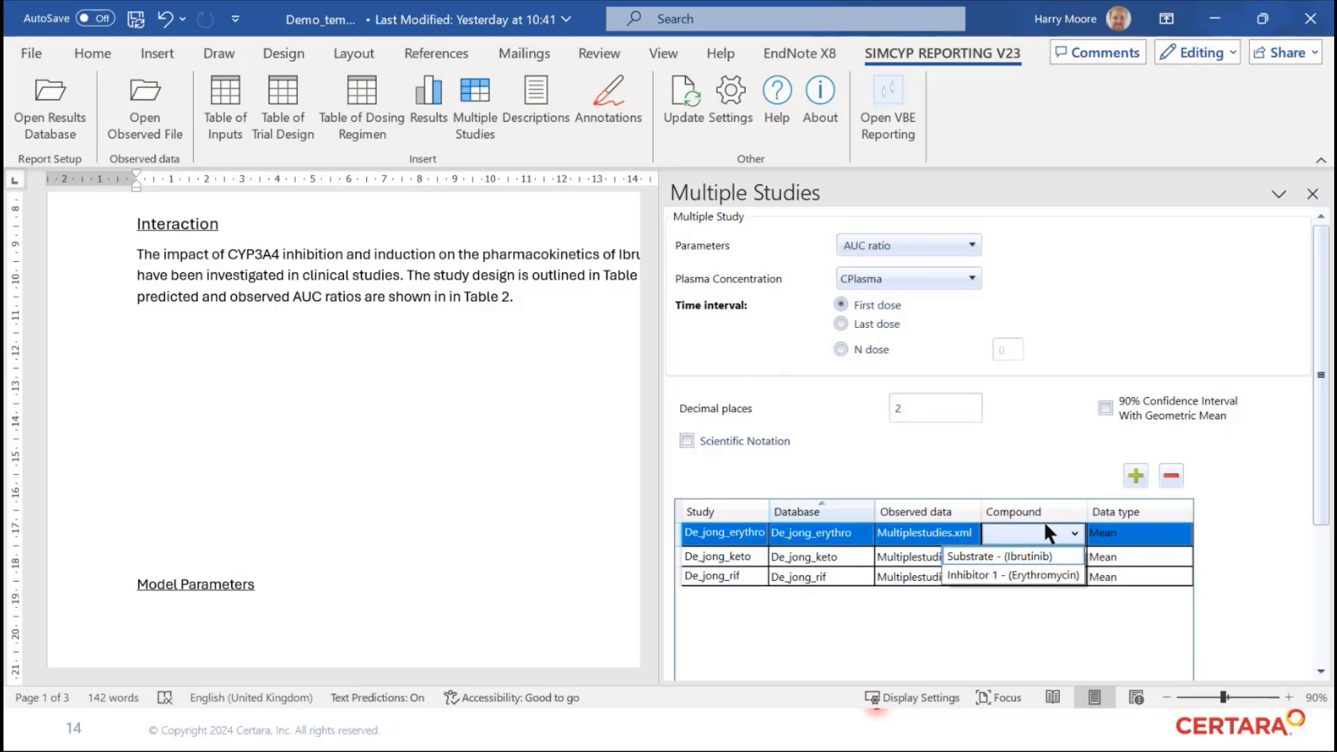
{"action": "left_click", "coordinate": [1029, 555]}
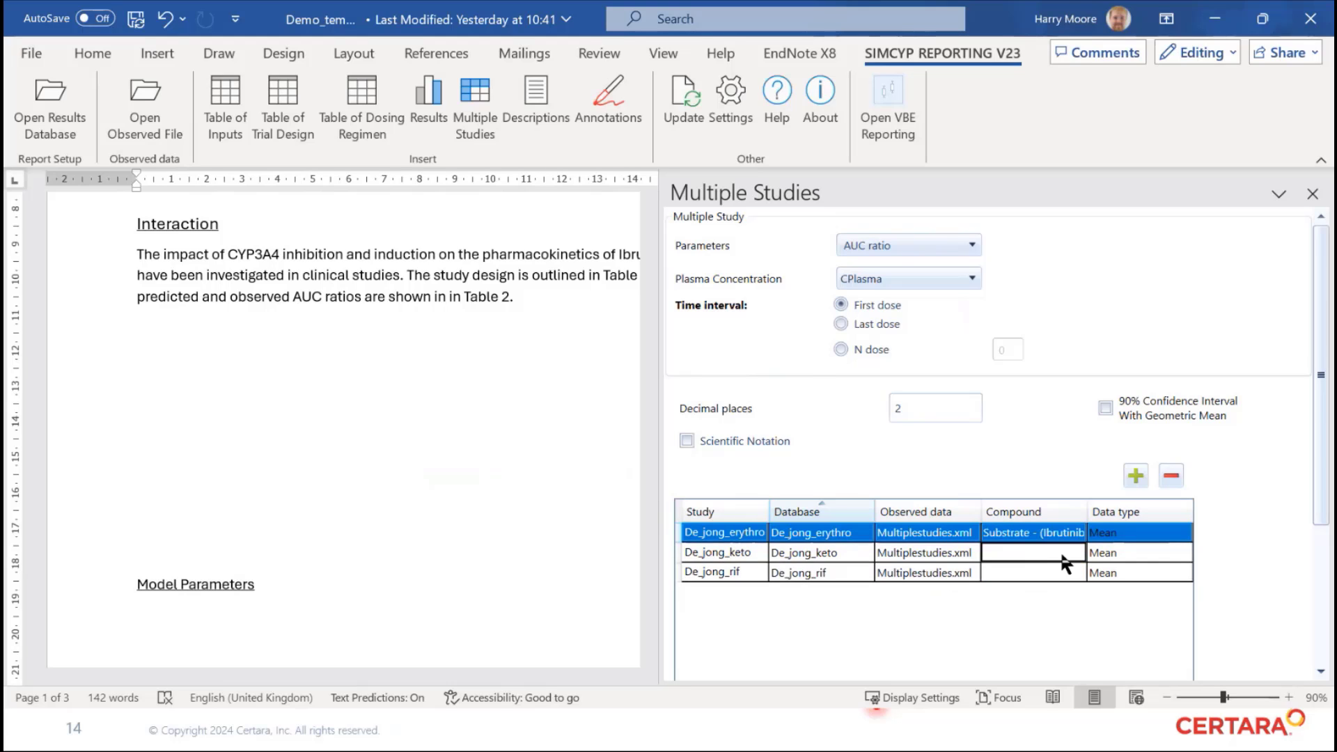
{"action": "scroll", "coordinate": [1065, 529], "scroll_direction": "down", "scroll_amount": 3}
{"action": "left_click", "coordinate": [1078, 339]}
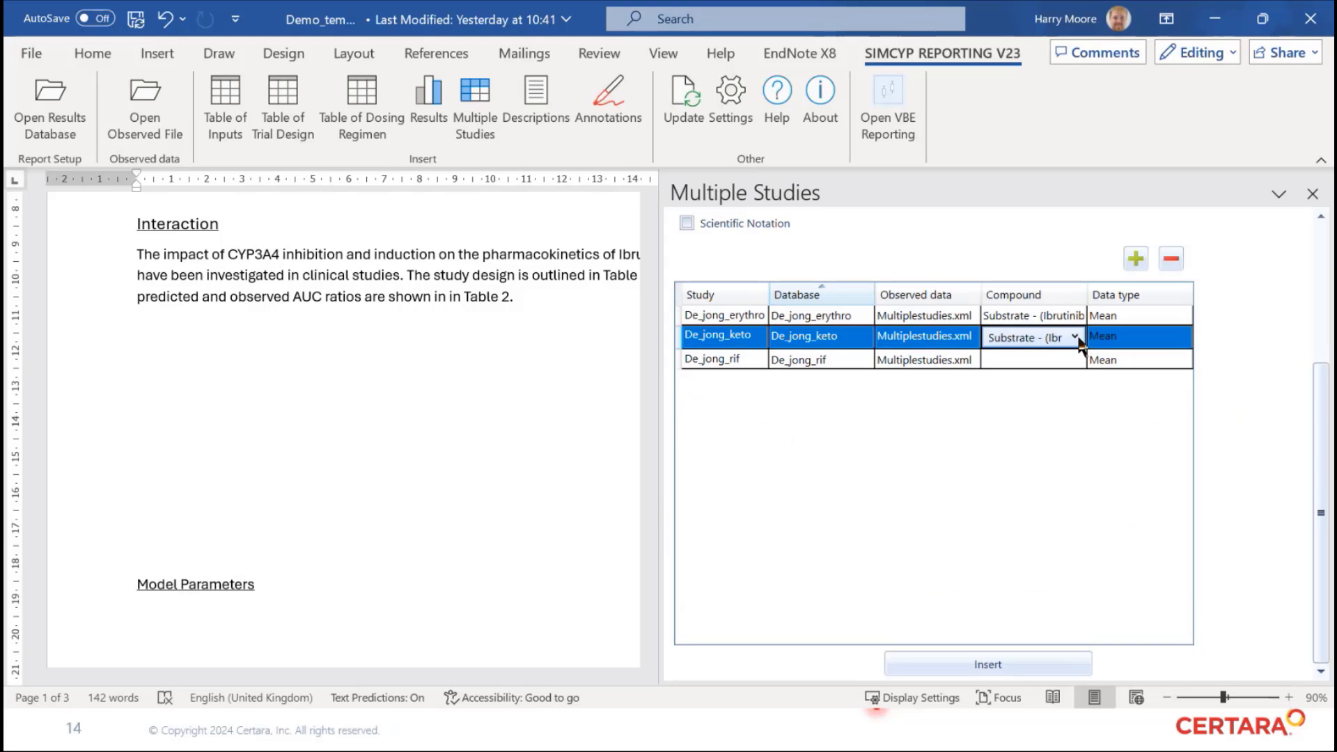
{"action": "left_click", "coordinate": [1075, 338]}
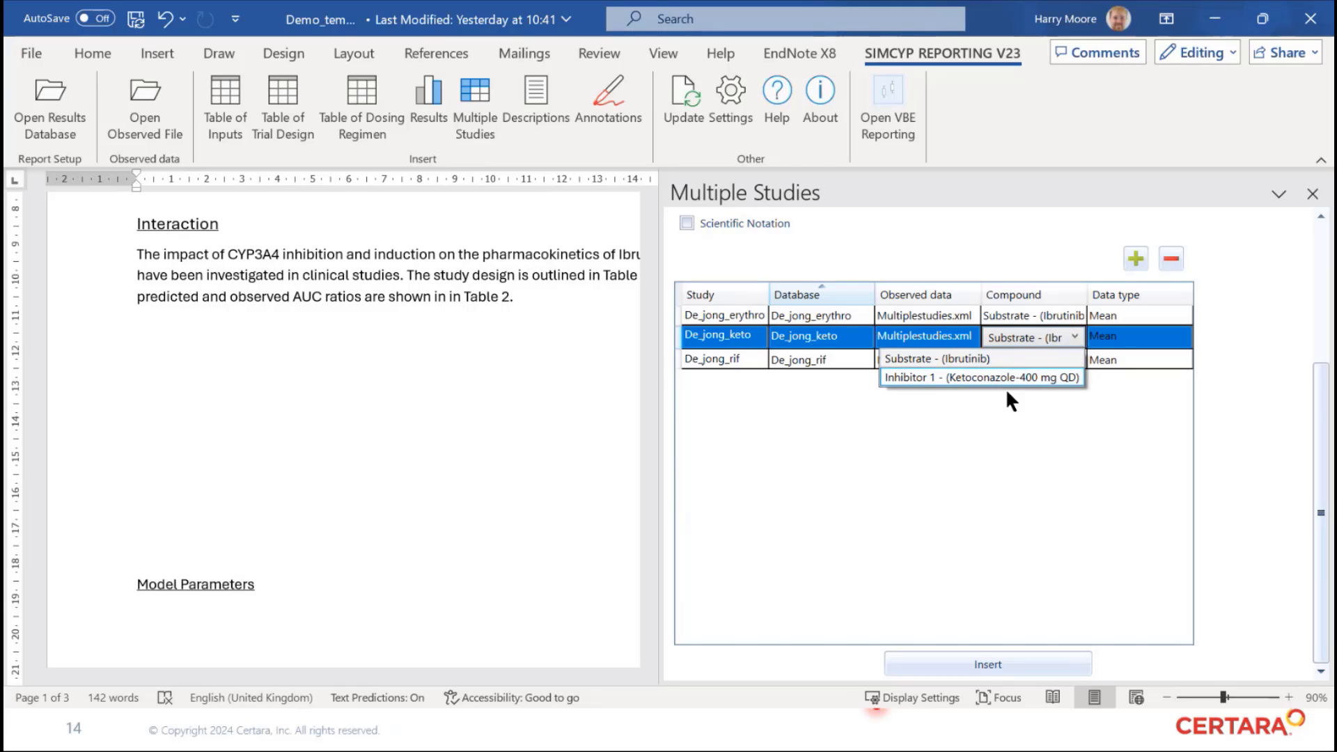
{"action": "left_click", "coordinate": [1009, 402]}
{"action": "left_click", "coordinate": [1078, 360]}
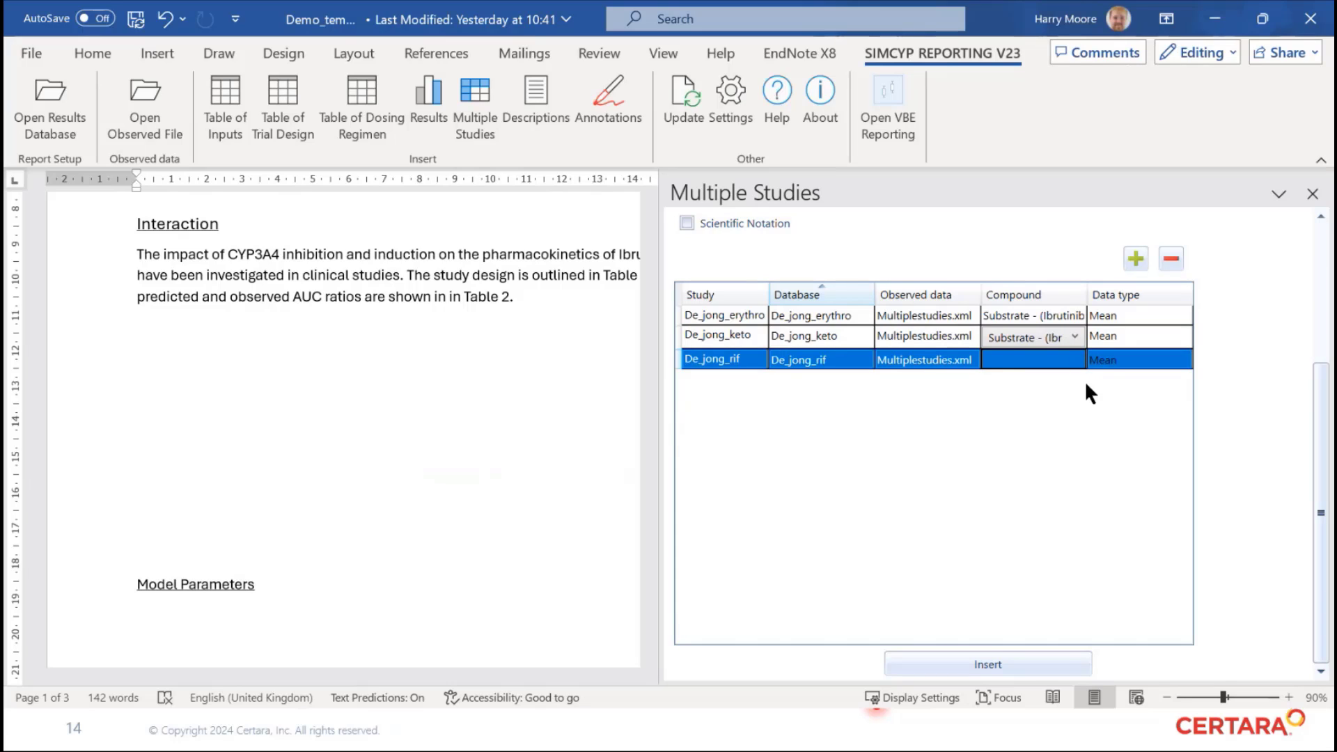
{"action": "left_click", "coordinate": [992, 468]}
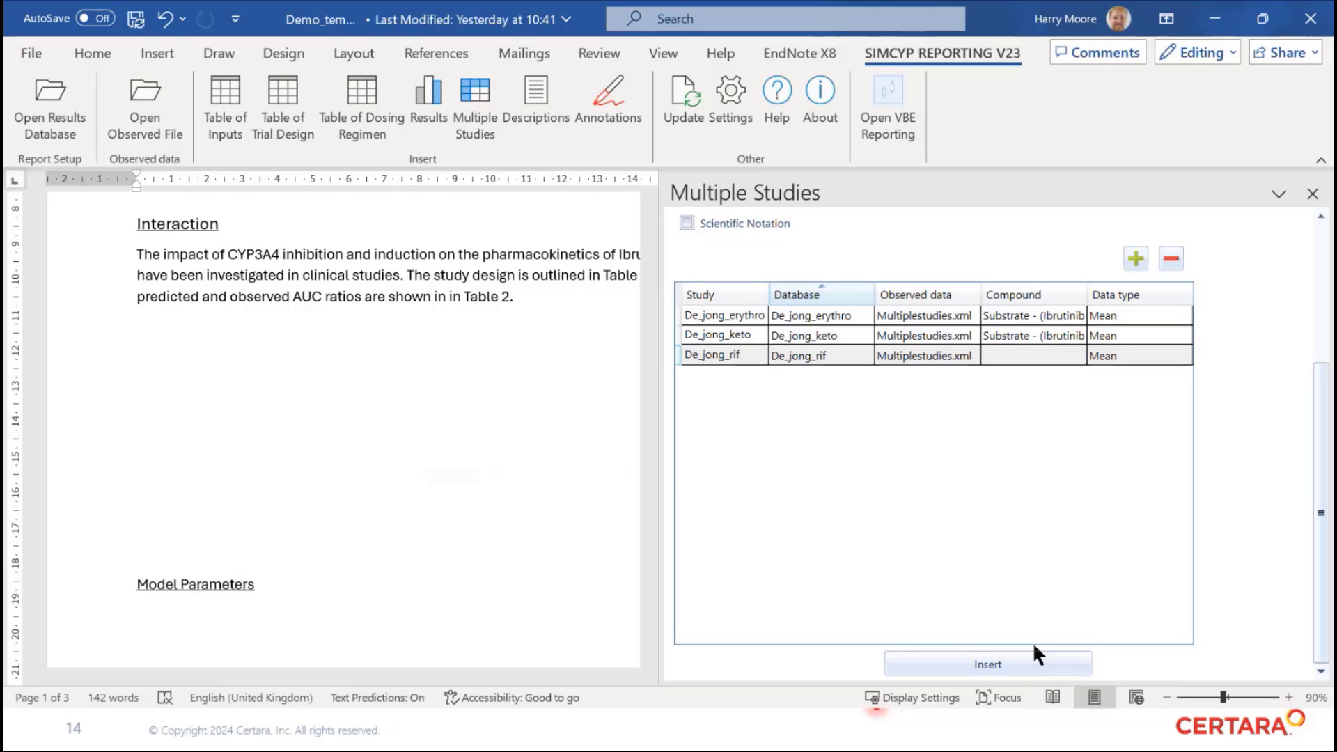
Insert the multiple-study AUC ratio tables below the Interaction paragraph and remove De_jong_rif from the study list
{"action": "left_click", "coordinate": [1045, 655]}
{"action": "left_click", "coordinate": [769, 440]}
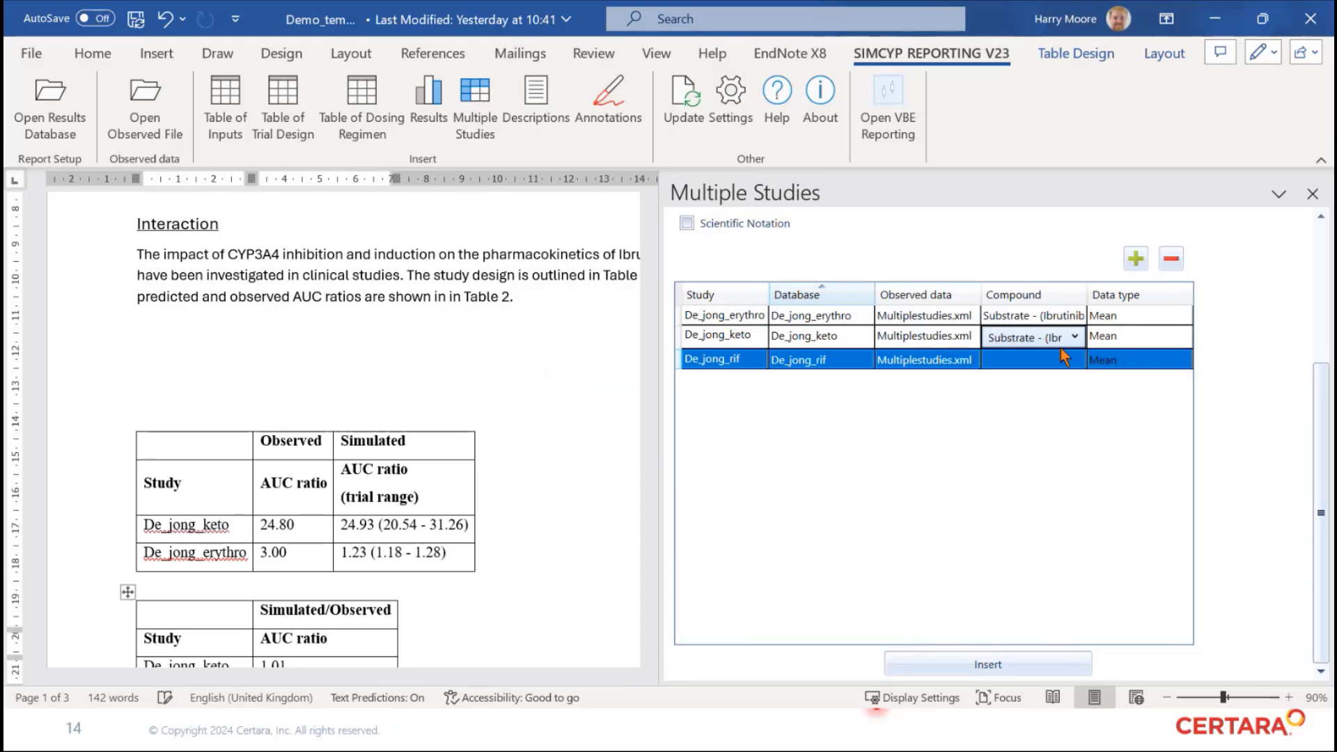
{"action": "left_click", "coordinate": [1171, 259]}
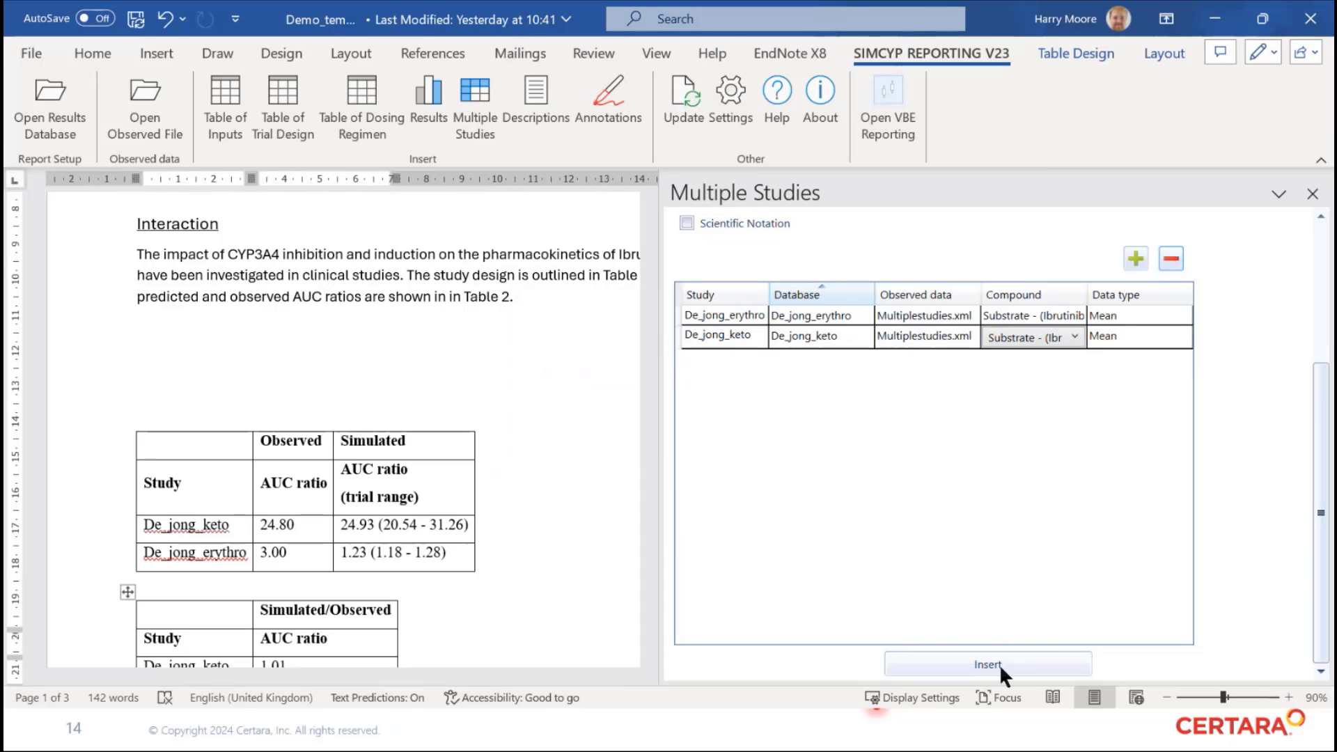
Insert a Table of Inputs below the Model Parameters heading, using the Concprofile data file and all compounds
{"action": "scroll", "coordinate": [378, 453], "scroll_direction": "down", "scroll_amount": 3}
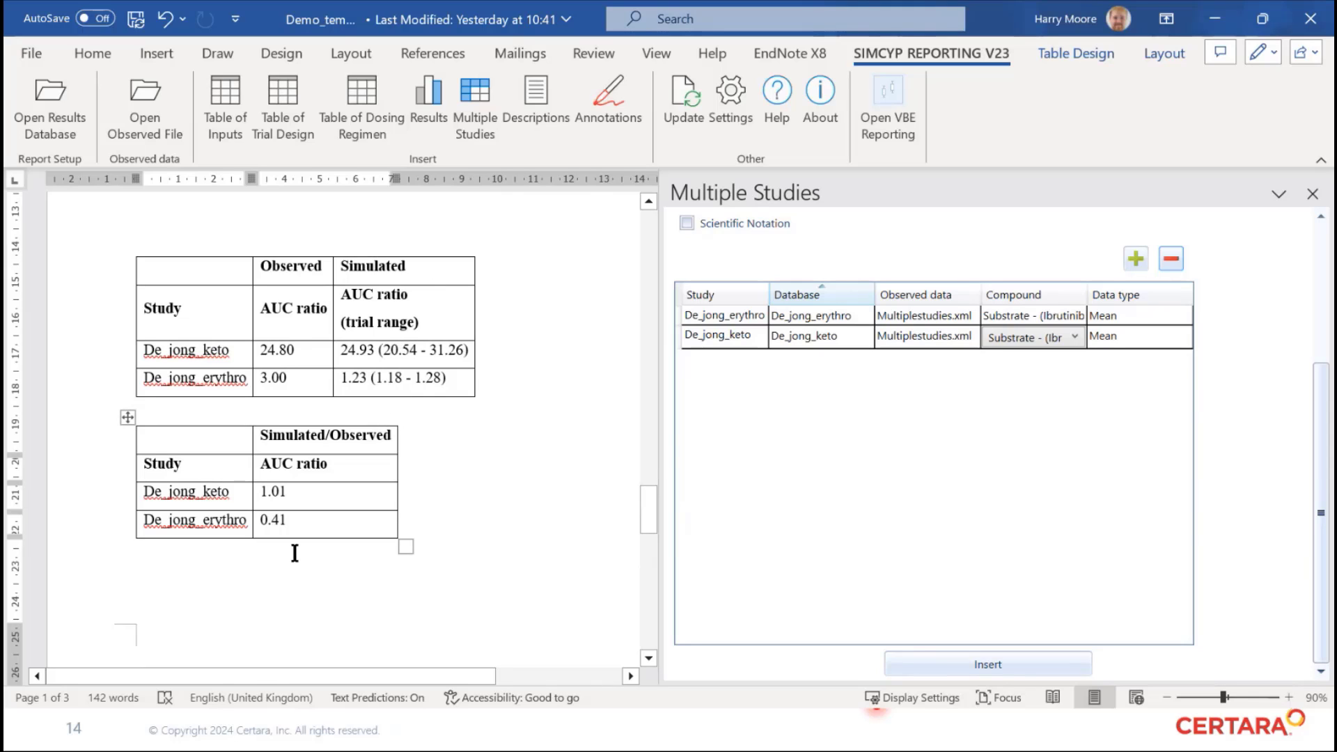
{"action": "scroll", "coordinate": [307, 468], "scroll_direction": "down", "scroll_amount": 3}
{"action": "scroll", "coordinate": [307, 467], "scroll_direction": "up", "scroll_amount": 3}
{"action": "scroll", "coordinate": [293, 462], "scroll_direction": "down", "scroll_amount": 10}
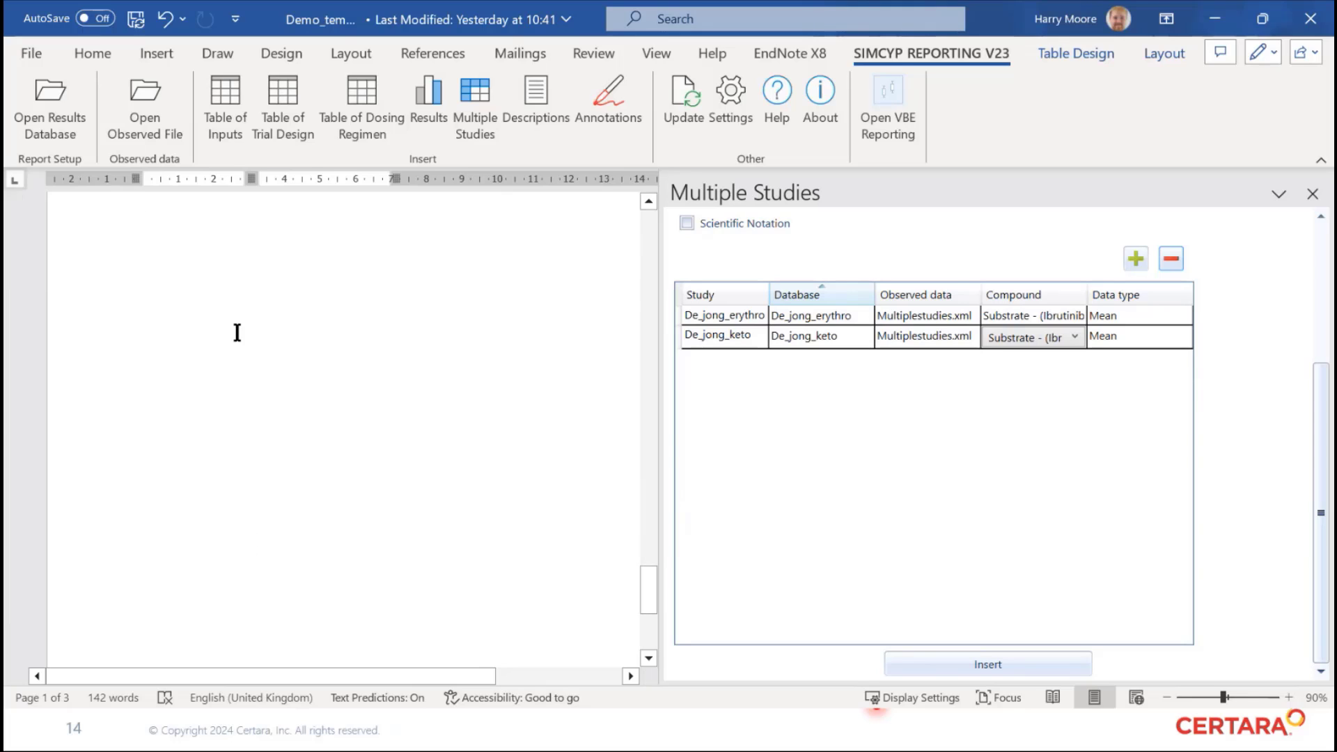
{"action": "left_click", "coordinate": [229, 294]}
{"action": "scroll", "coordinate": [209, 293], "scroll_direction": "up", "scroll_amount": 2}
{"action": "left_click", "coordinate": [217, 96]}
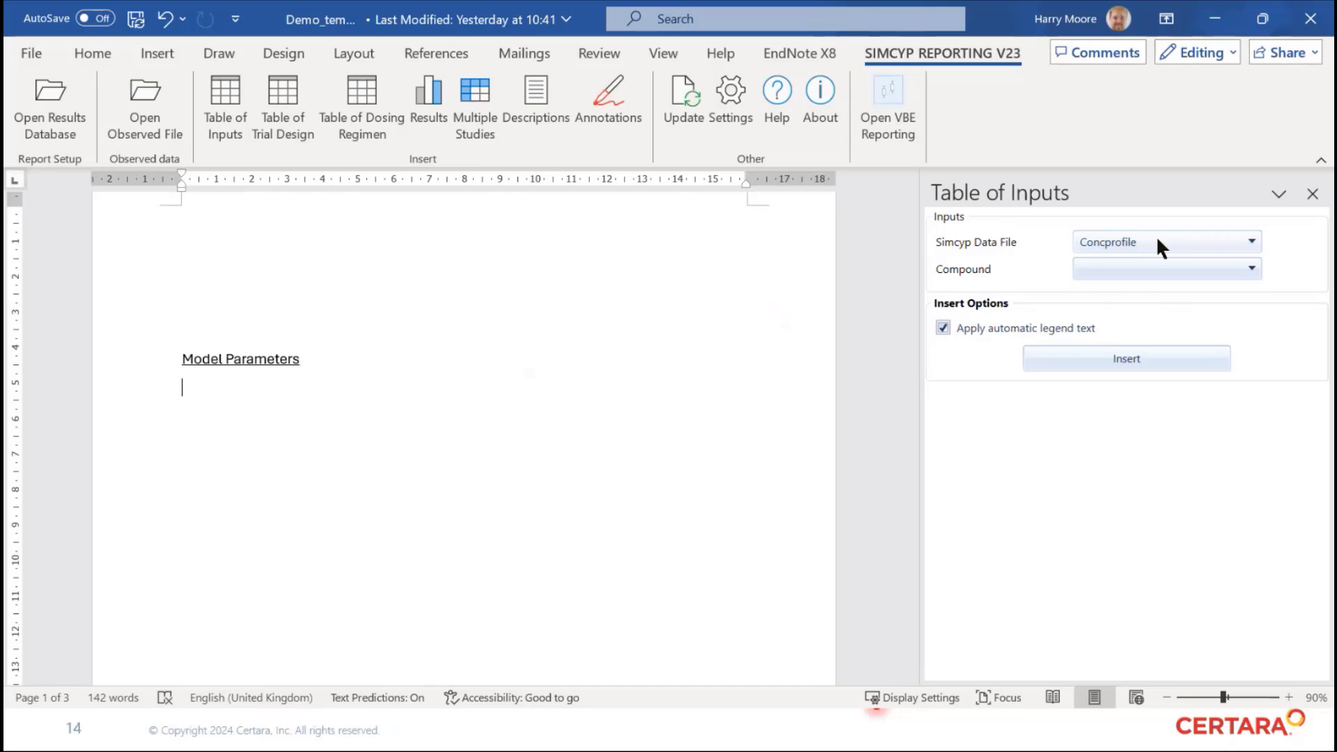
{"action": "left_click", "coordinate": [1142, 267]}
{"action": "left_click", "coordinate": [1083, 310]}
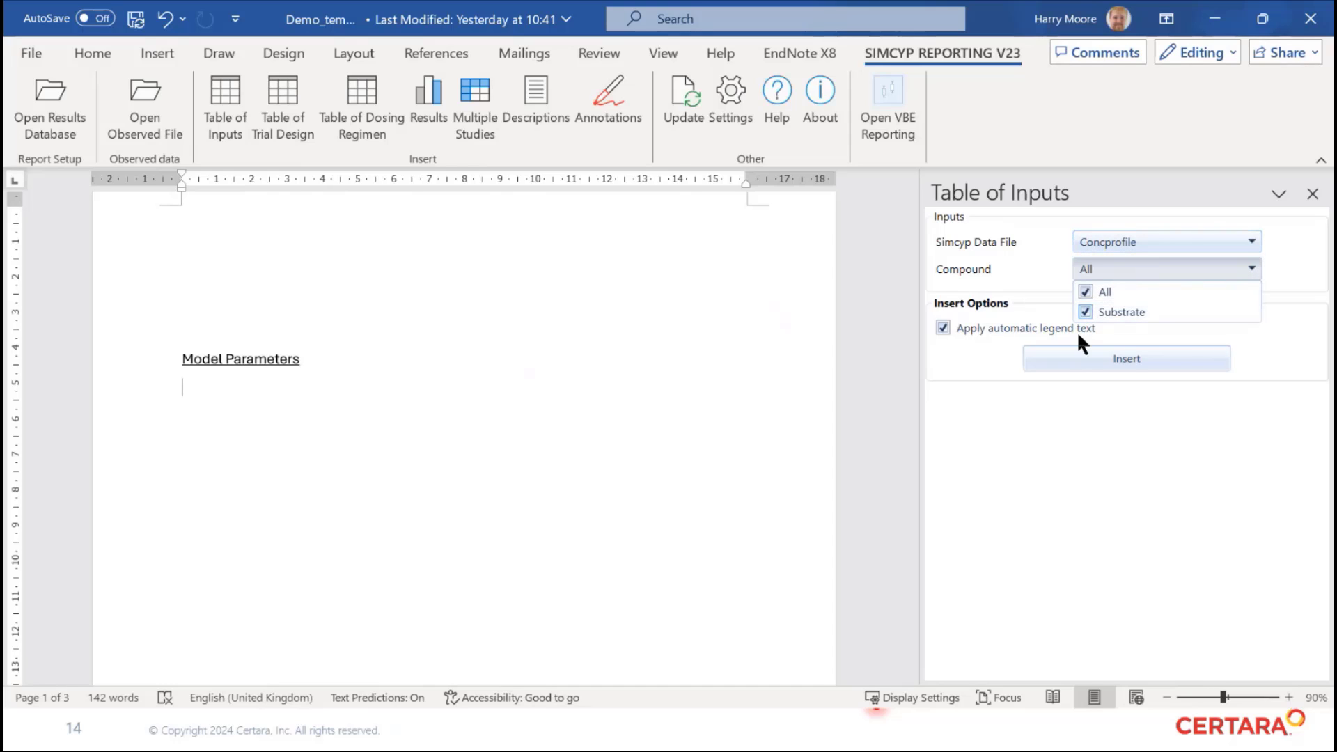
{"action": "left_click", "coordinate": [1068, 357]}
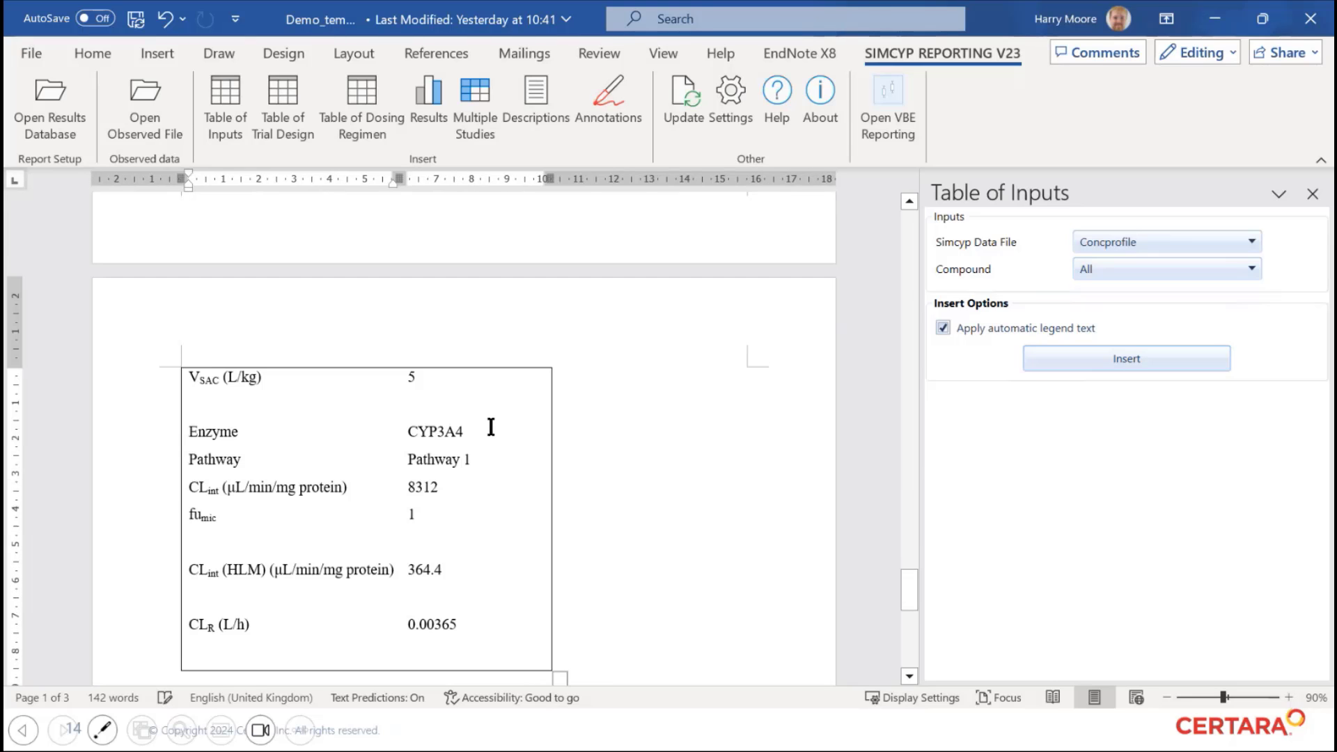
Review the inserted model parameter table, including its physicochemical, absorption, distribution and elimination values
{"action": "scroll", "coordinate": [491, 426], "scroll_direction": "down", "scroll_amount": 3}
{"action": "scroll", "coordinate": [491, 426], "scroll_direction": "up", "scroll_amount": 15}
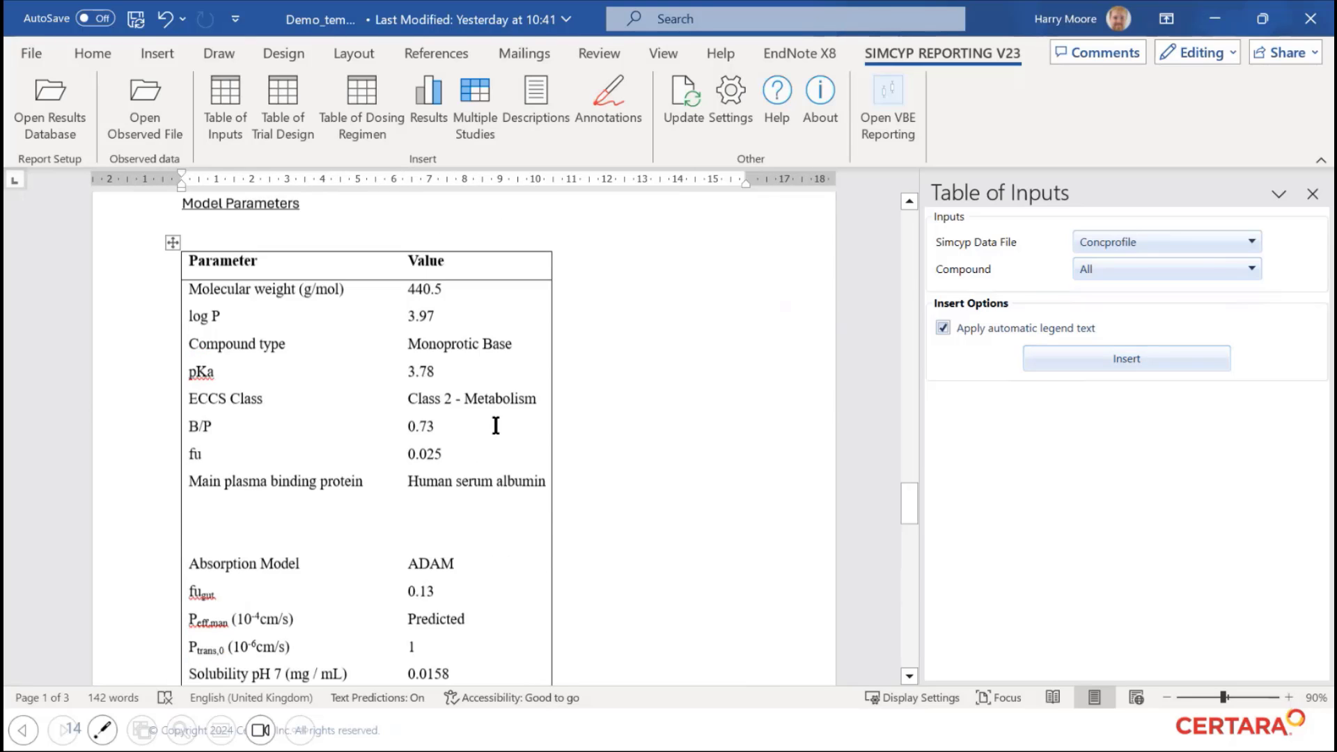
{"action": "scroll", "coordinate": [491, 421], "scroll_direction": "down", "scroll_amount": 8}
{"action": "left_click", "coordinate": [512, 491]}
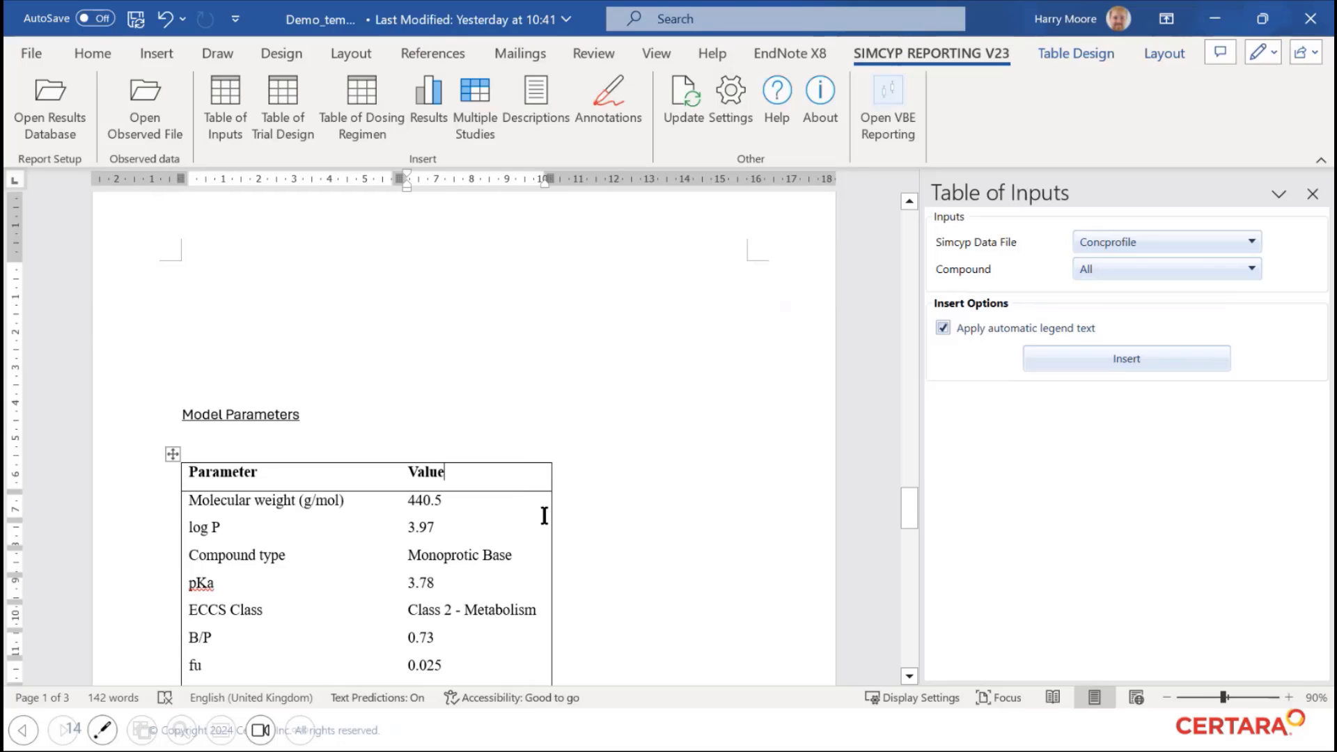
{"action": "scroll", "coordinate": [510, 535], "scroll_direction": "down", "scroll_amount": 5}
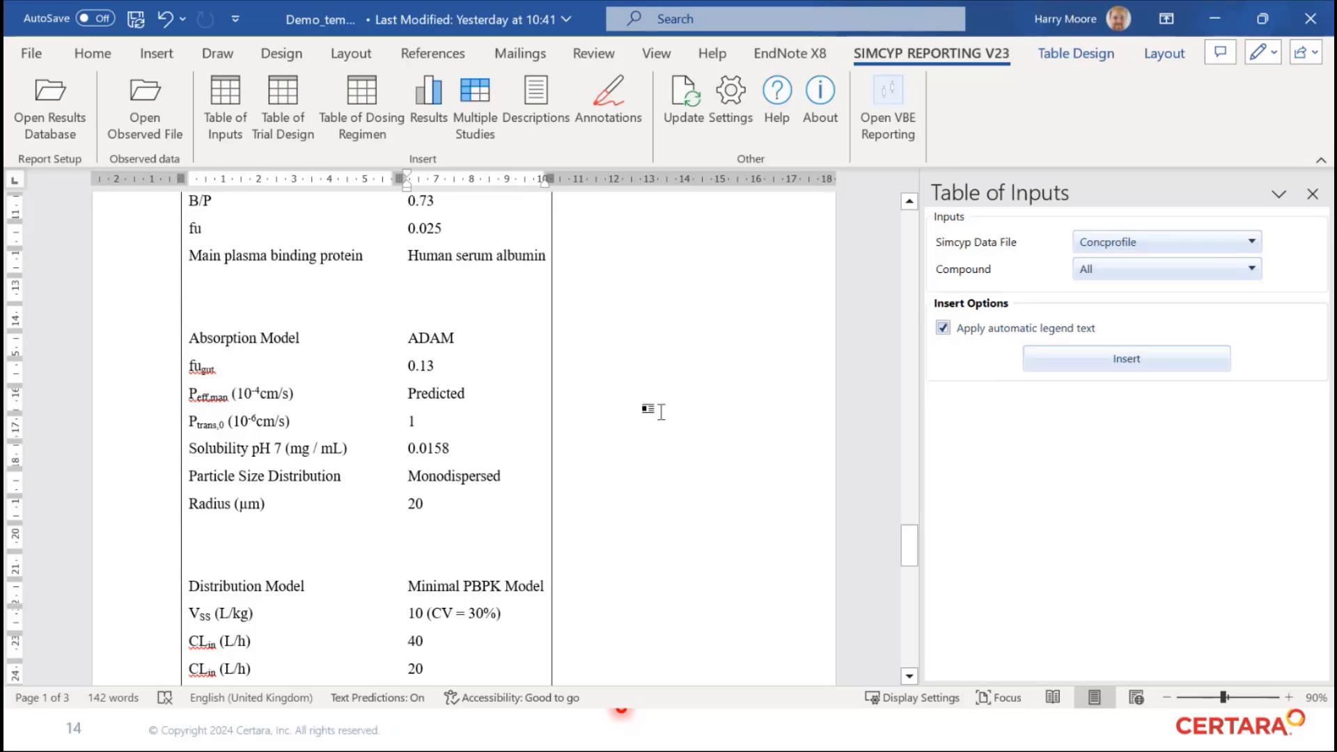
{"action": "scroll", "coordinate": [651, 409], "scroll_direction": "up", "scroll_amount": 3}
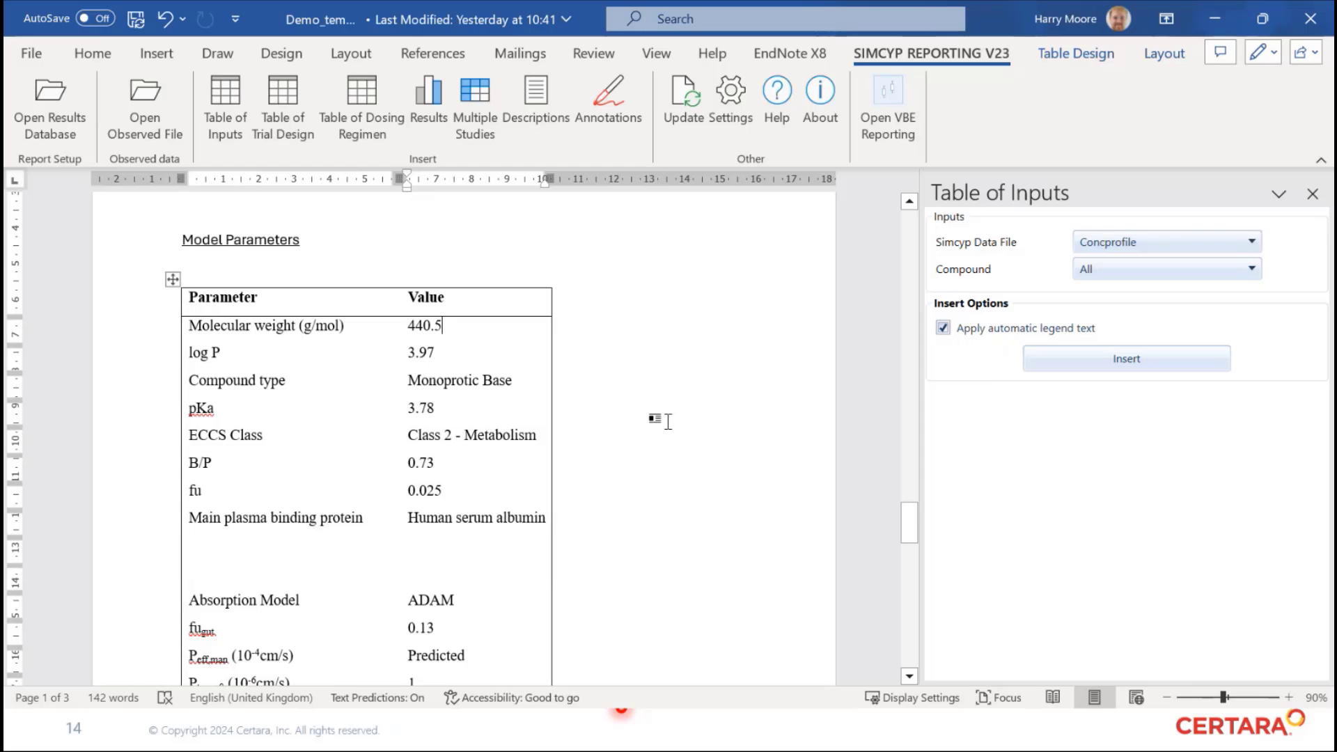
Switch from the report to the PowerPoint slide show
{"action": "key", "text": "alt+Tab"}
{"action": "key", "text": "alt+Tab"}
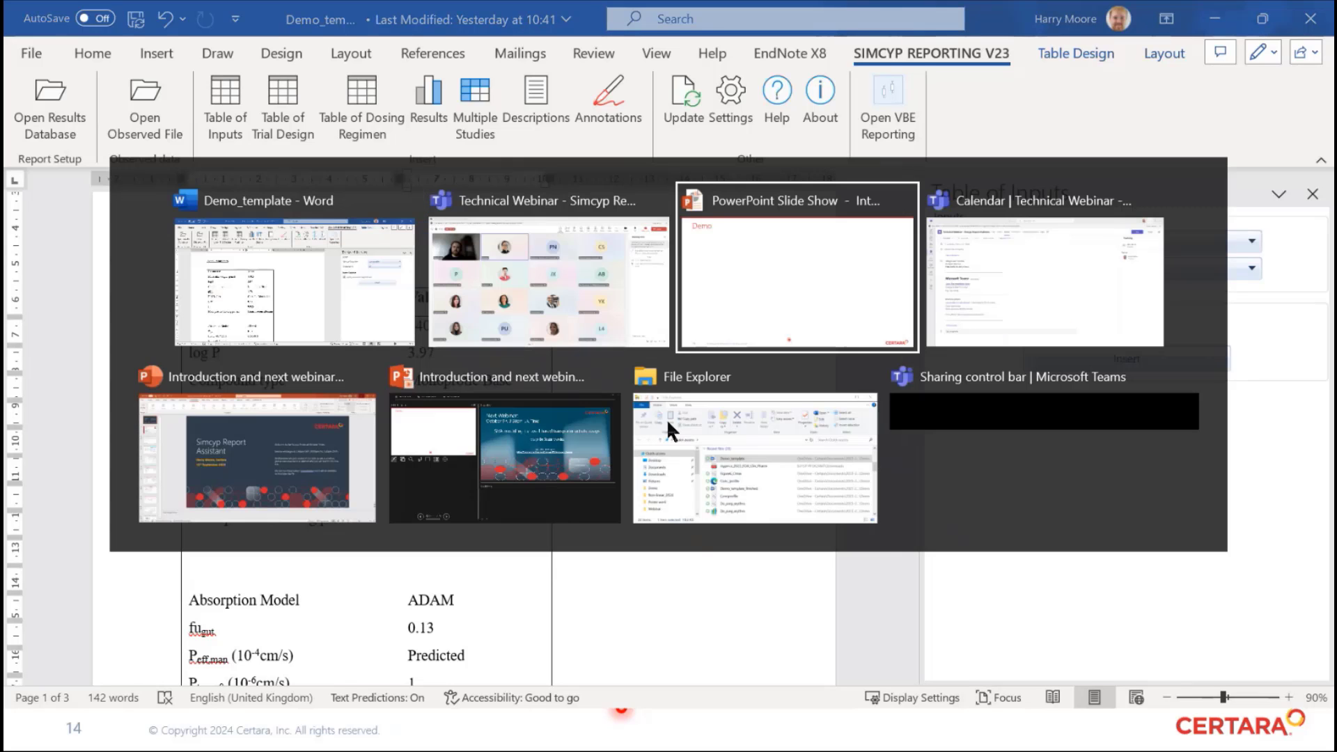